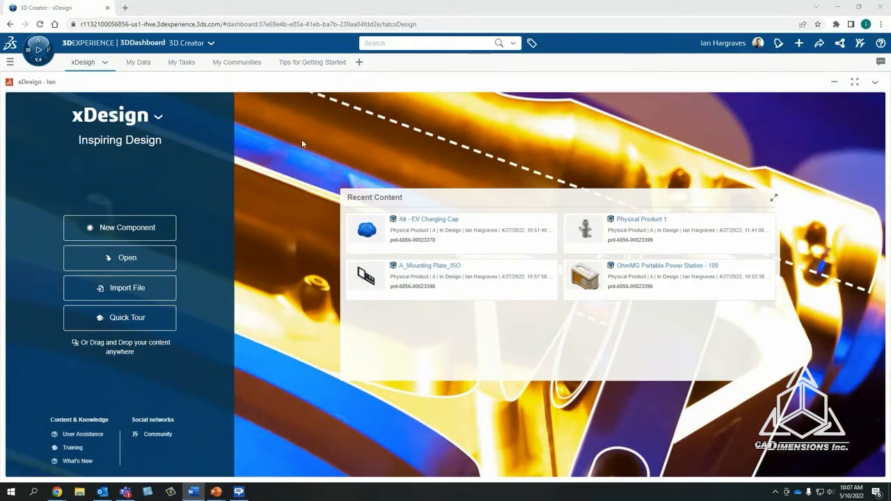
left_click(855, 82)
left_click(880, 44)
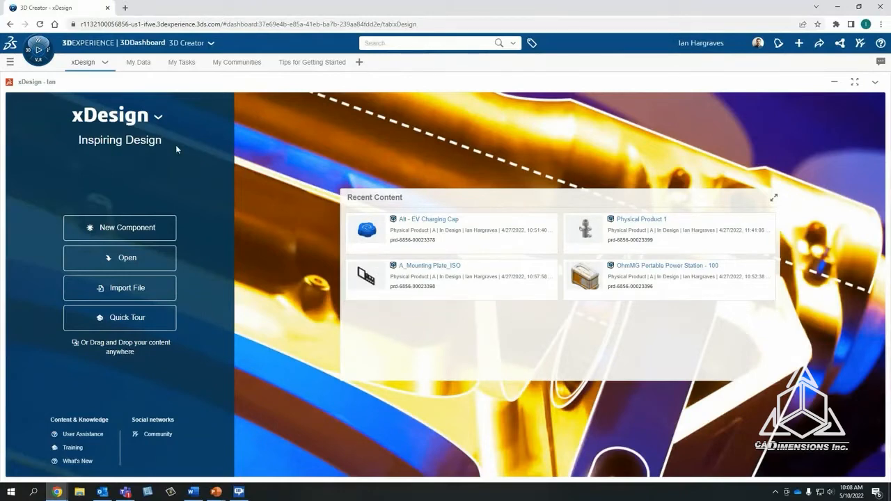
Create a new component named "May 10th Webinar", keeping the default storage location.
left_click(149, 231)
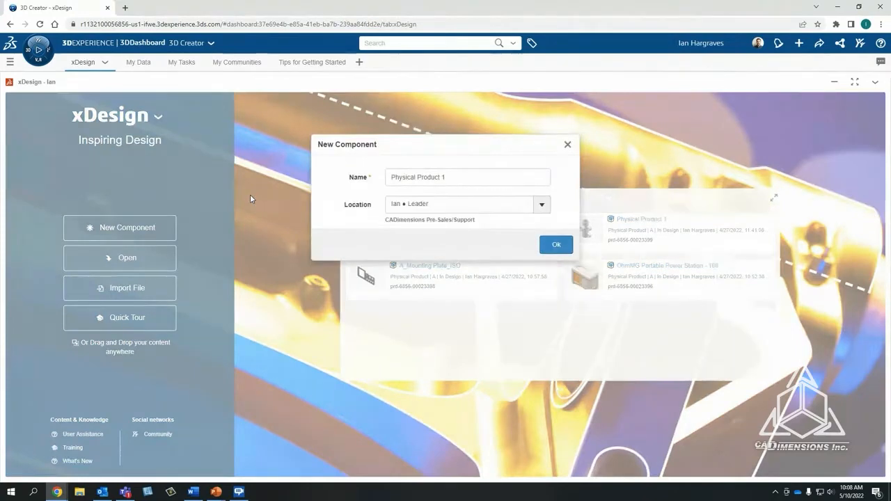
left_click_drag(461, 178, 316, 160)
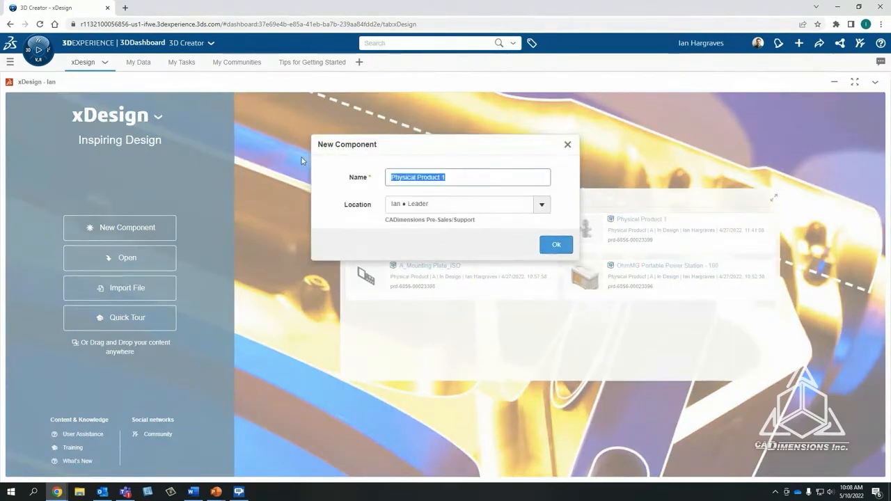
type("May 10th Webinar")
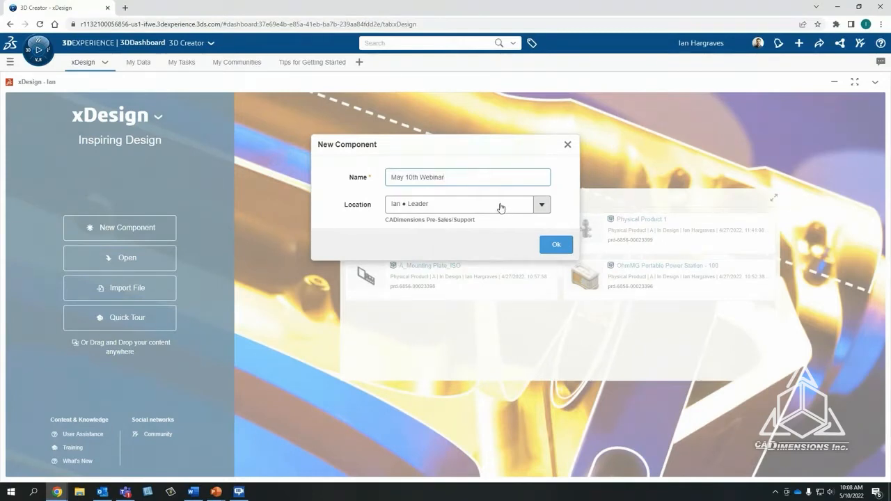
left_click(555, 246)
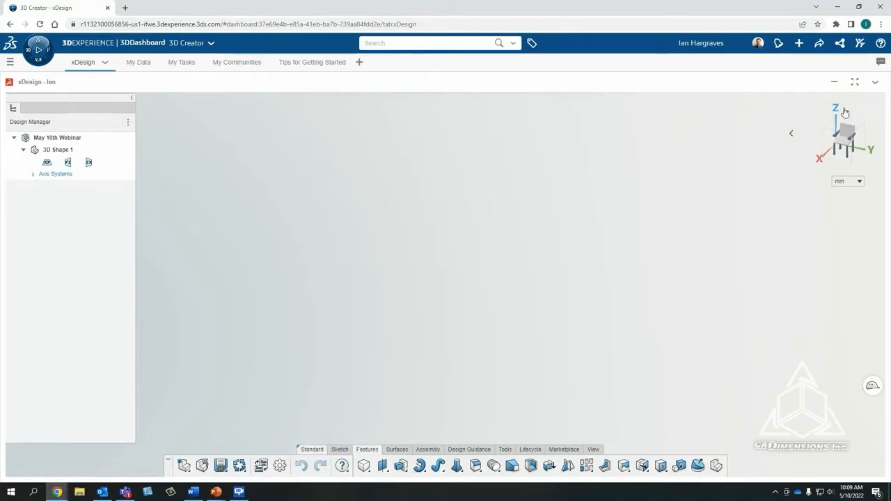
Examine the empty 3D workspace from different standard and rotated orientations using the view cube.
left_click(844, 136)
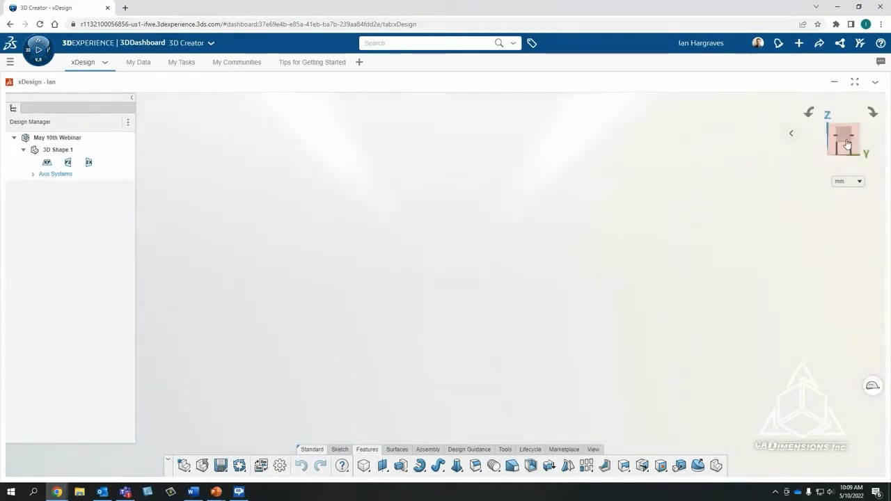
middle_click_drag(775, 173, 731, 219)
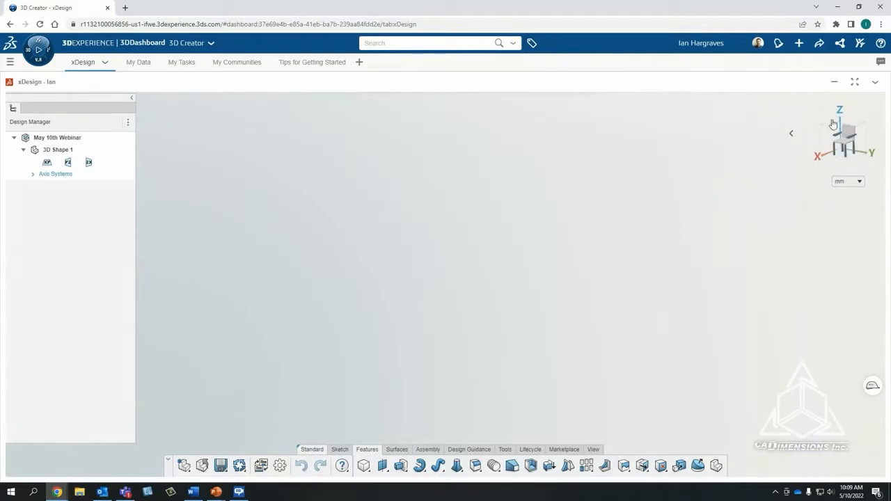
left_click(850, 132)
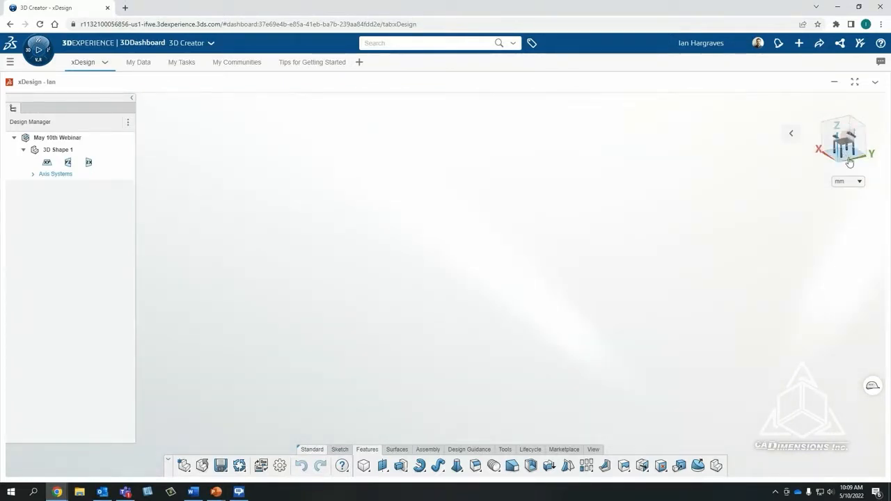
left_click(850, 162)
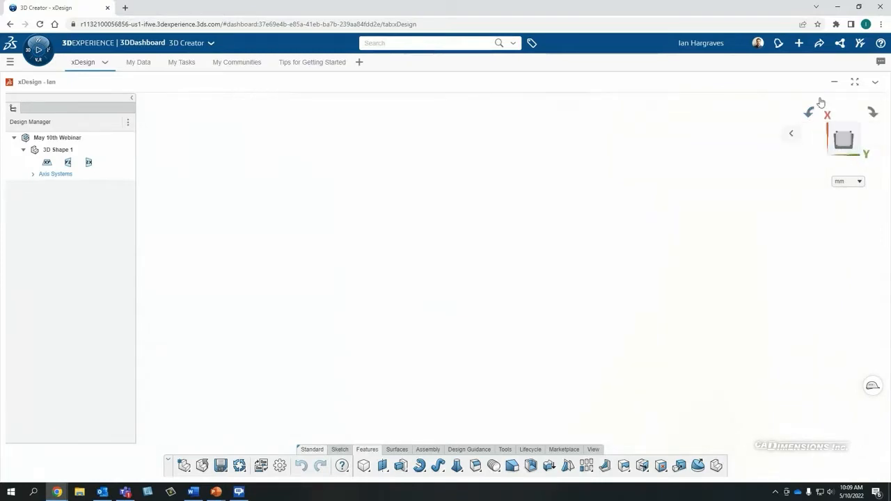
left_click(846, 116)
mouse_move(773, 264)
middle_mouse_down()
mouse_move(719, 202)
mouse_move(694, 195)
mouse_move(708, 193)
mouse_move(679, 206)
middle_mouse_up()
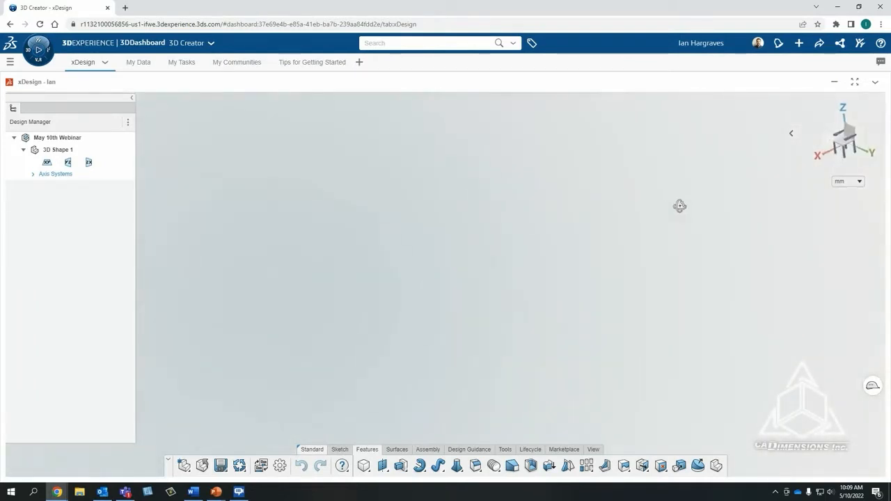
left_click(791, 133)
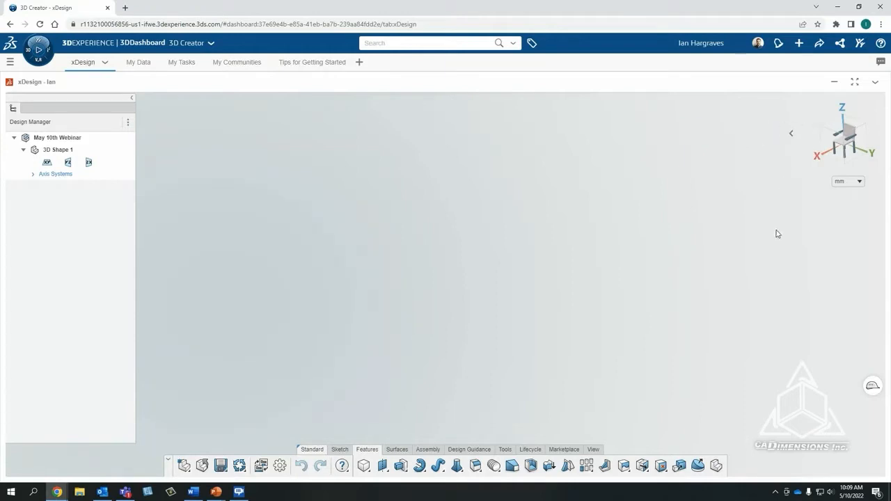
Review the available length units for the component, leaving millimetres selected.
left_click(858, 181)
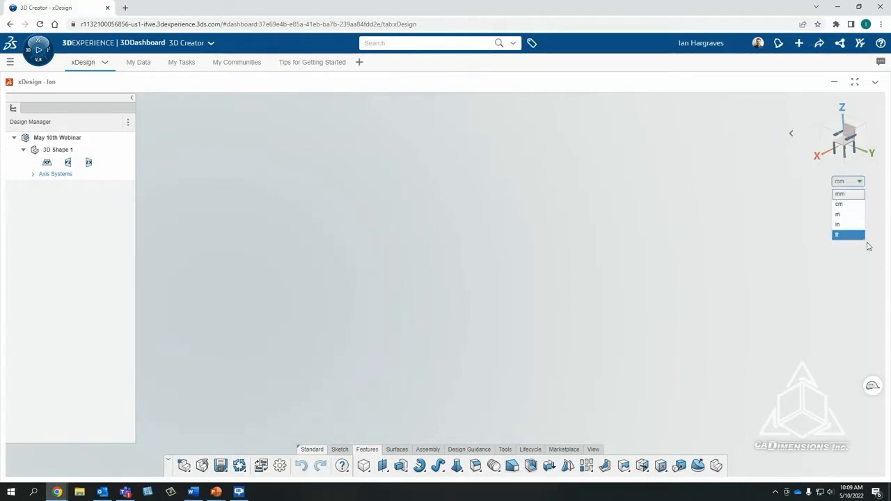
left_click(871, 188)
left_click(860, 182)
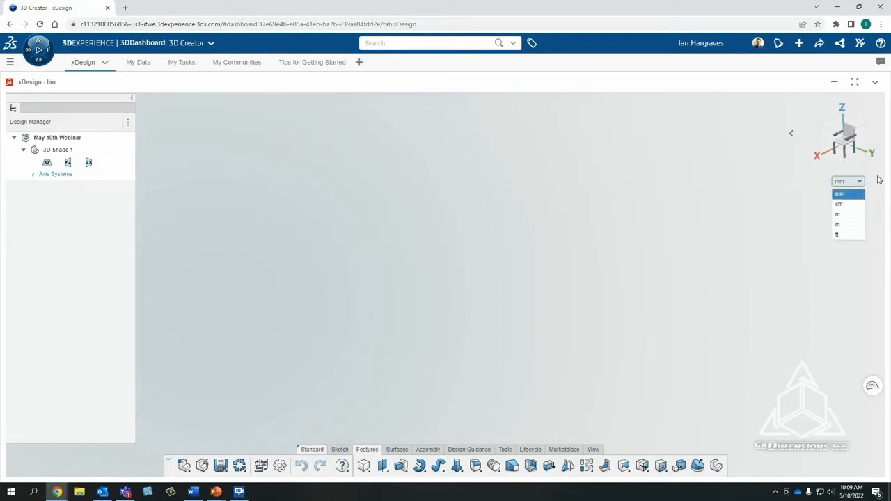
left_click(878, 179)
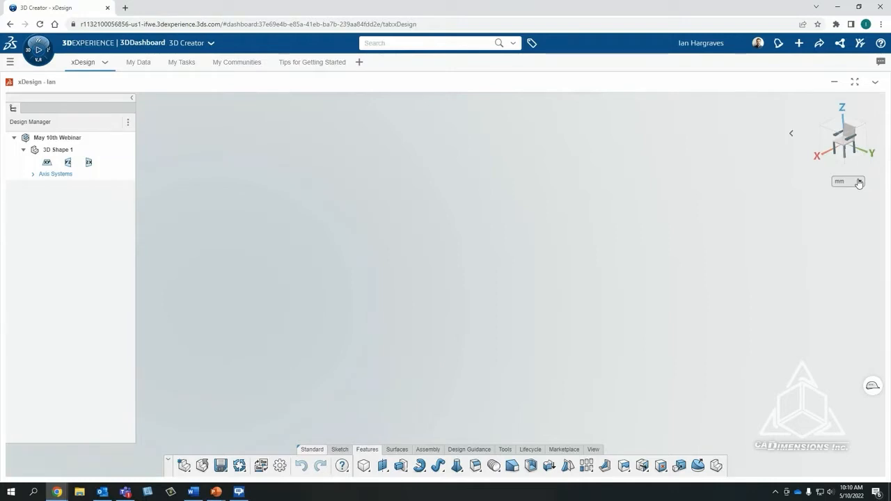
left_click(859, 182)
left_click(871, 189)
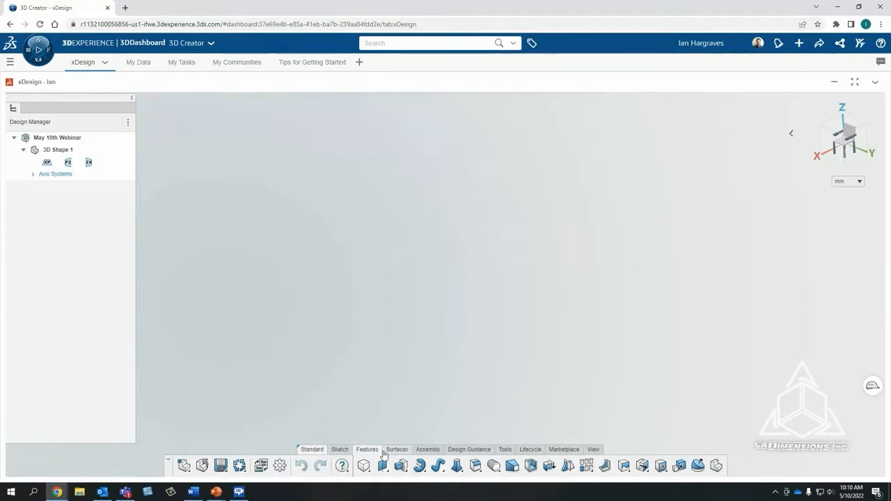
Review the available standard, sketch, feature, surface, assembly, design guidance, tools, lifecycle, marketplace and view commands.
left_click(316, 451)
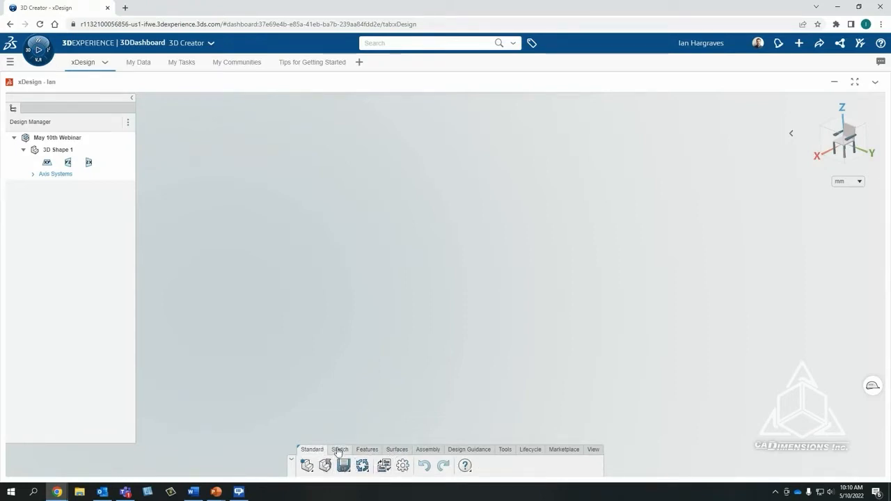
left_click(339, 450)
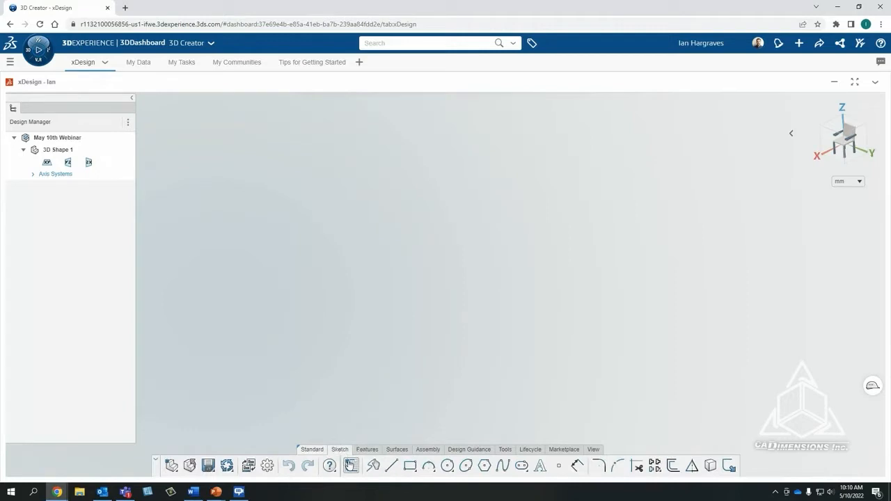
left_click(367, 451)
left_click(397, 451)
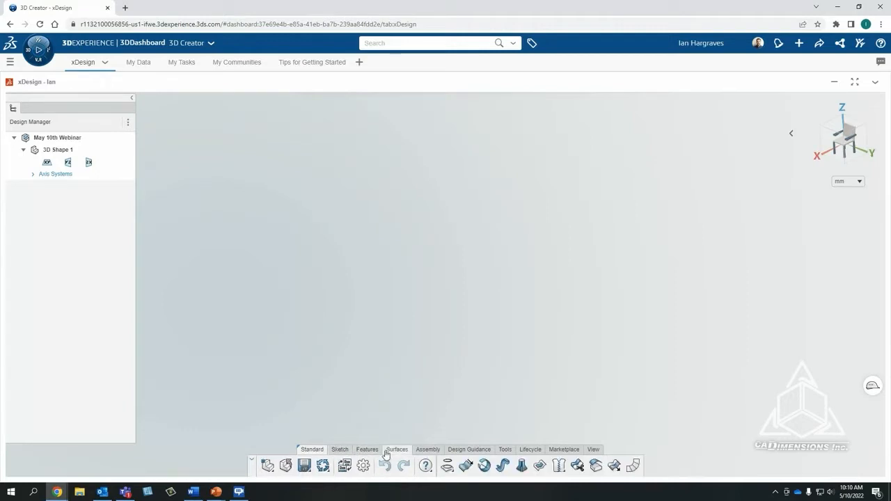
left_click(419, 452)
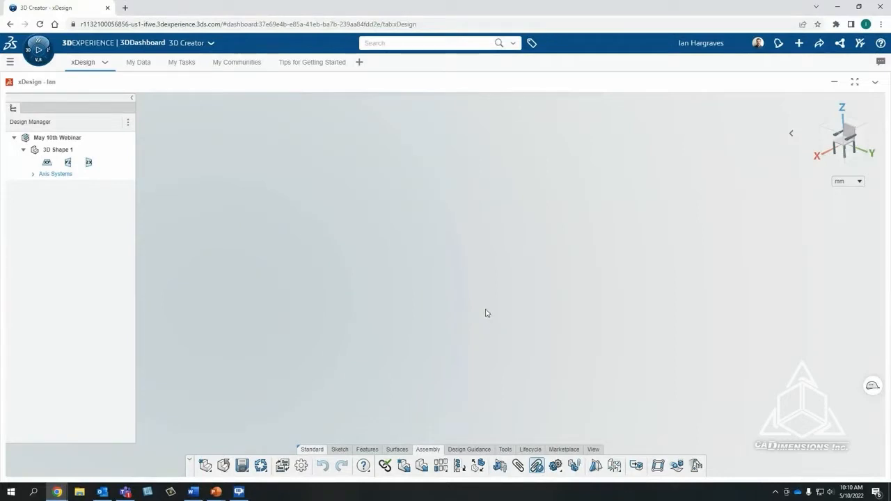
left_click(479, 449)
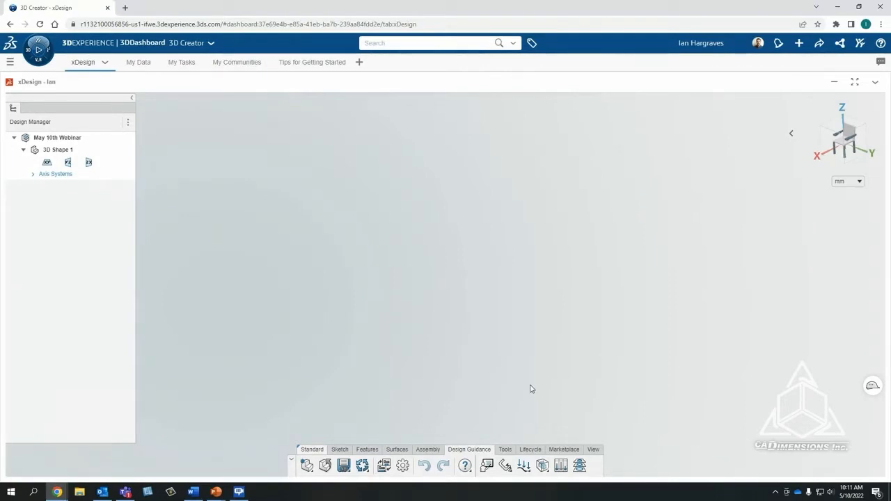
left_click(504, 450)
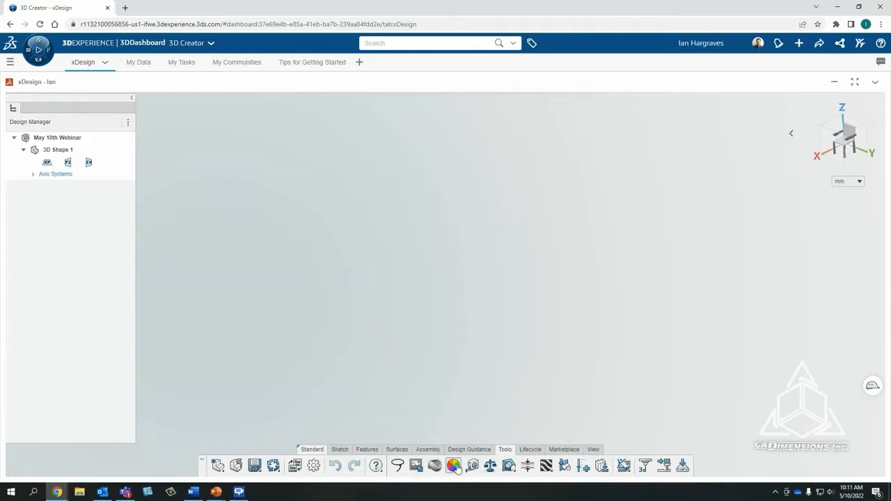
left_click(522, 450)
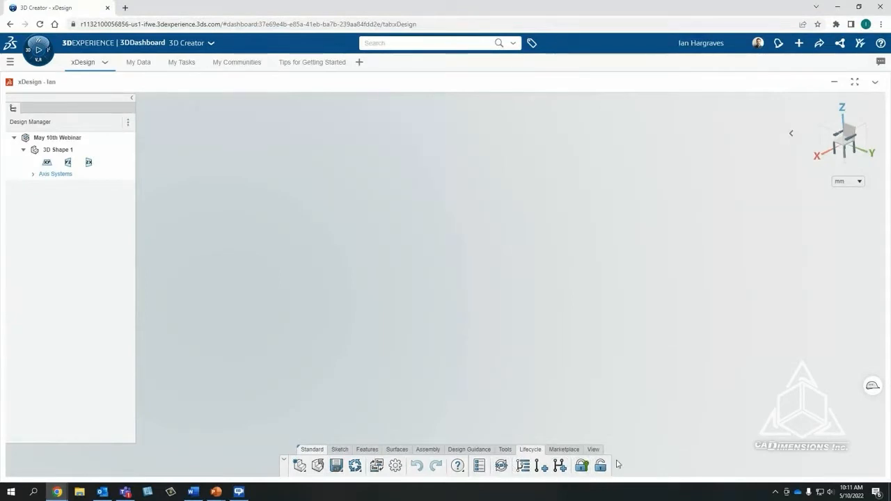
left_click(564, 450)
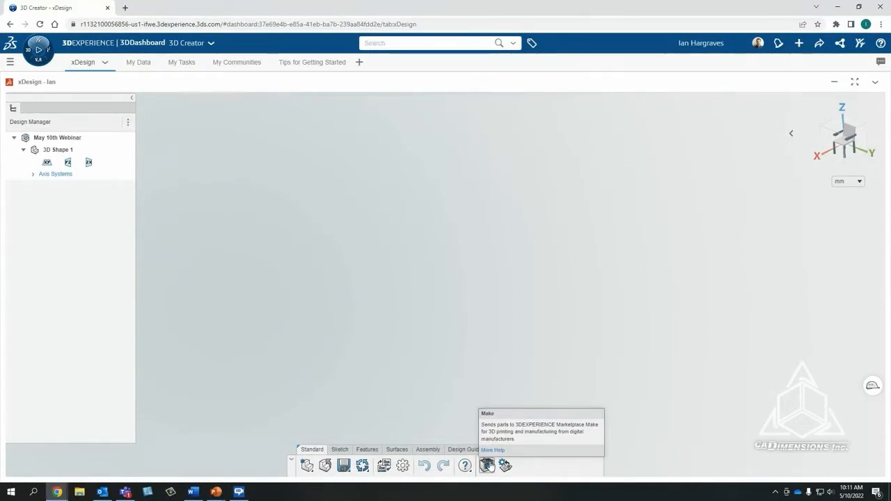
left_click(596, 450)
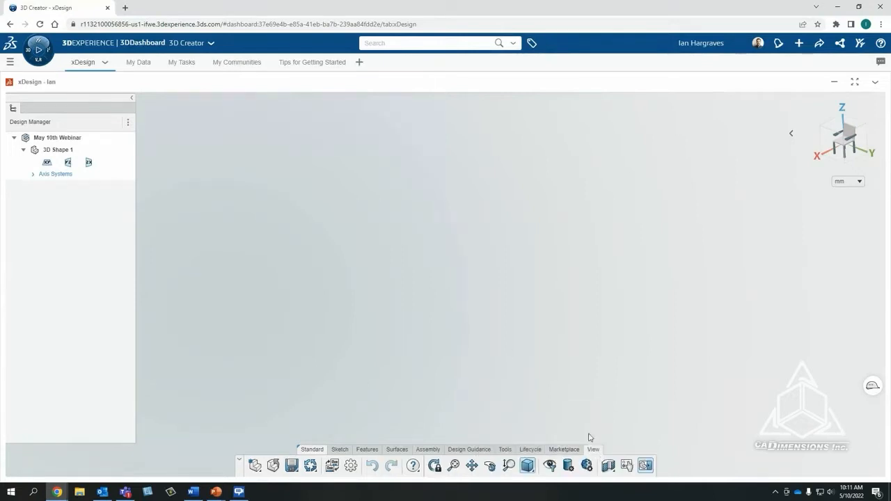
Start a new sketch on the YZ plane of the 3D shape.
left_click(340, 450)
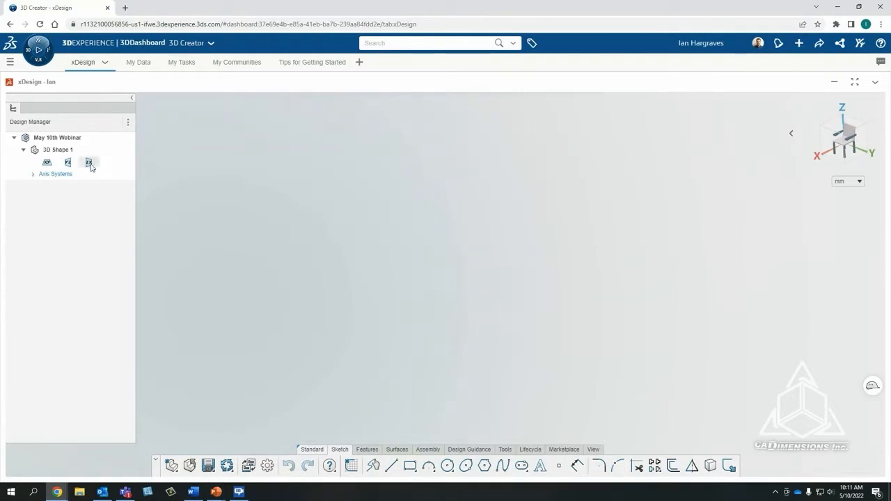
left_click(68, 163)
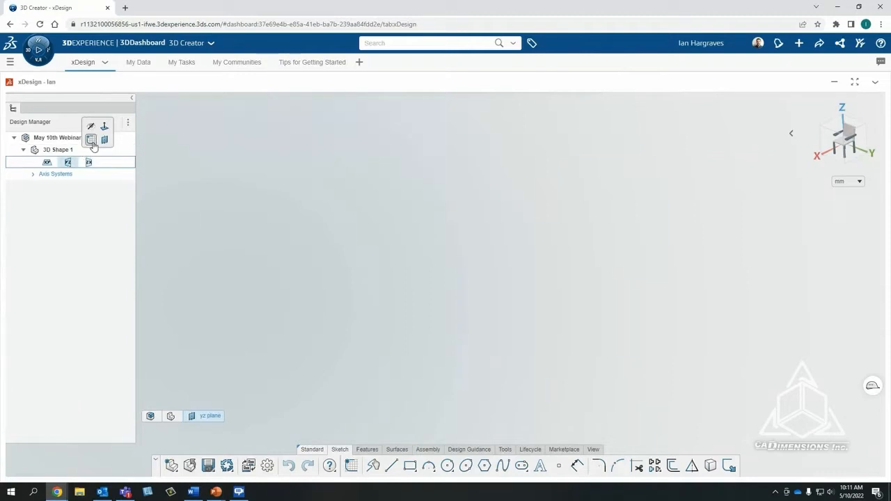
left_click(91, 140)
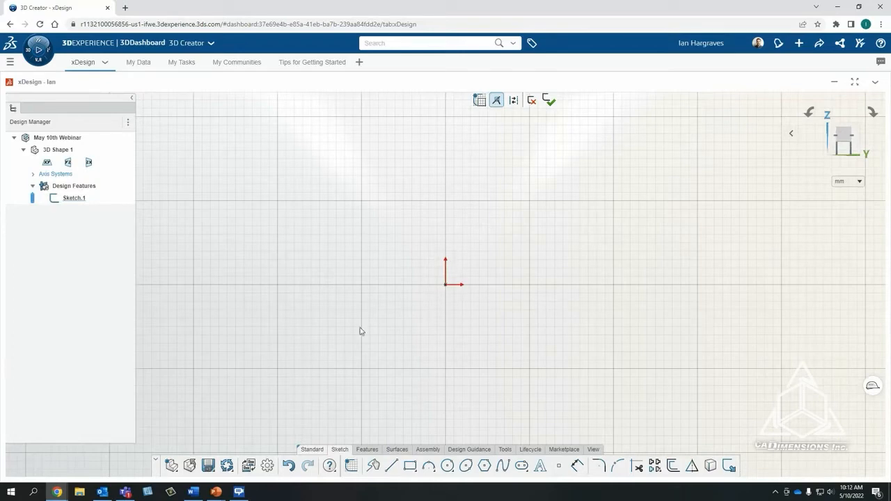
Sketch a circle centred on the origin with a diameter of 50 mm.
left_click(449, 467)
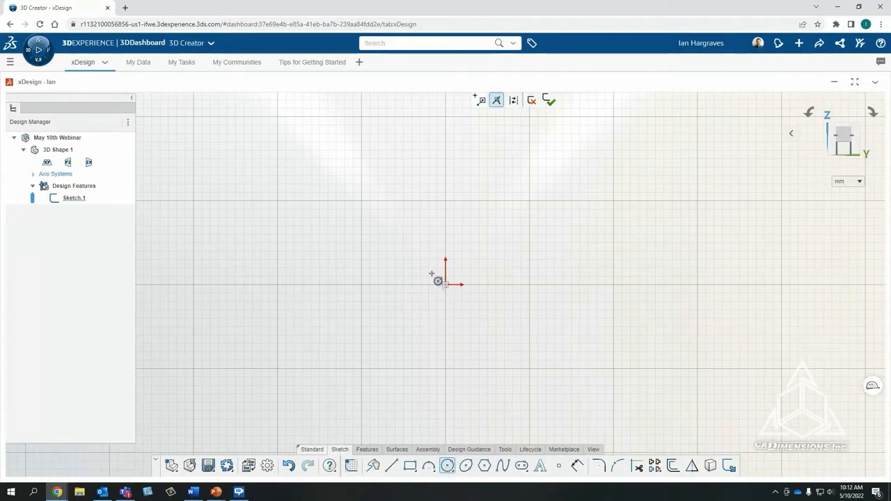
left_click(445, 284)
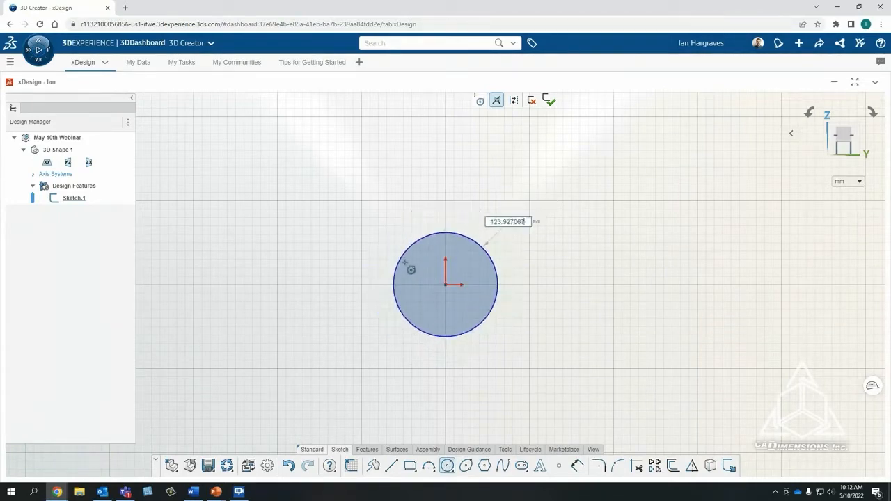
type("50")
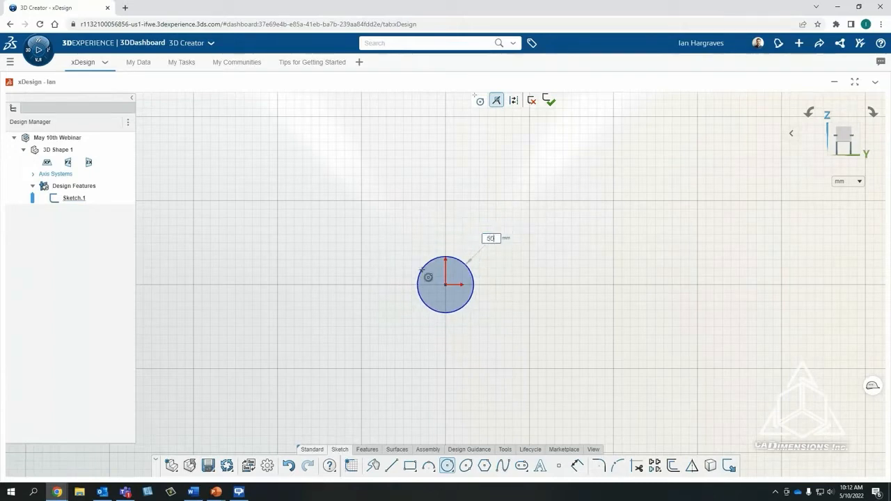
key("Return")
scroll(419, 272, "up", 3)
key("Escape")
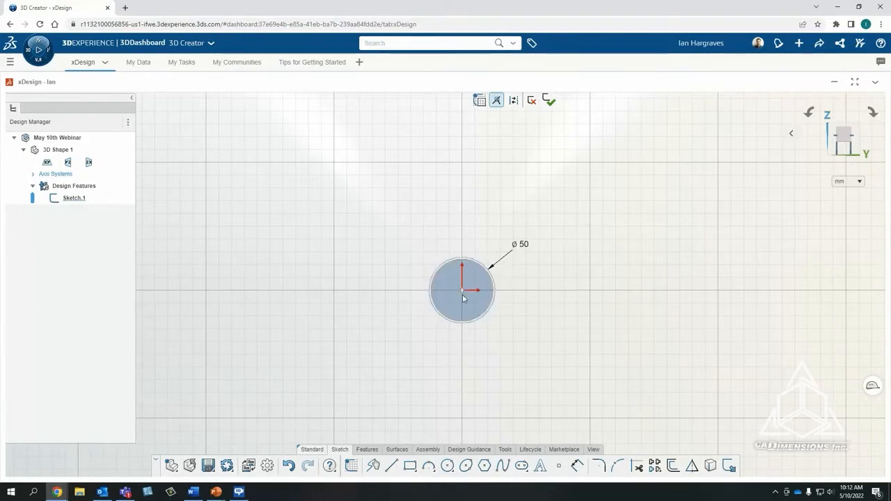
scroll(449, 306, "up", 2)
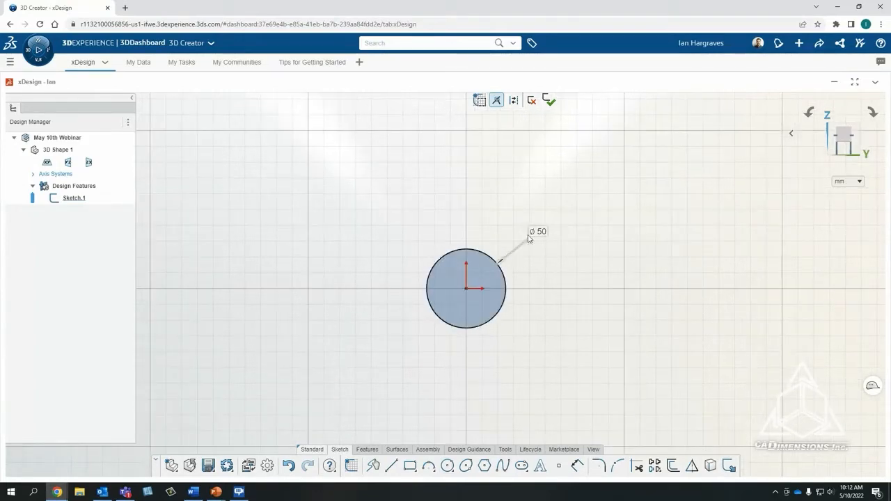
left_click(391, 466)
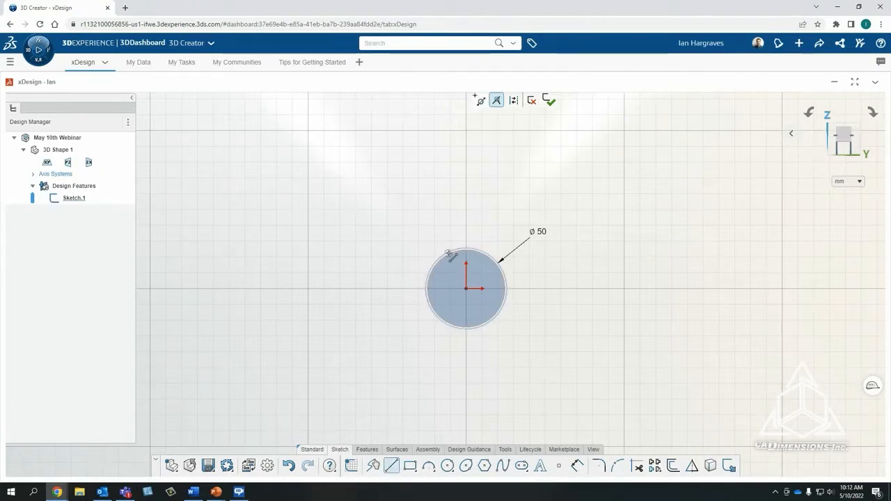
left_click(448, 252)
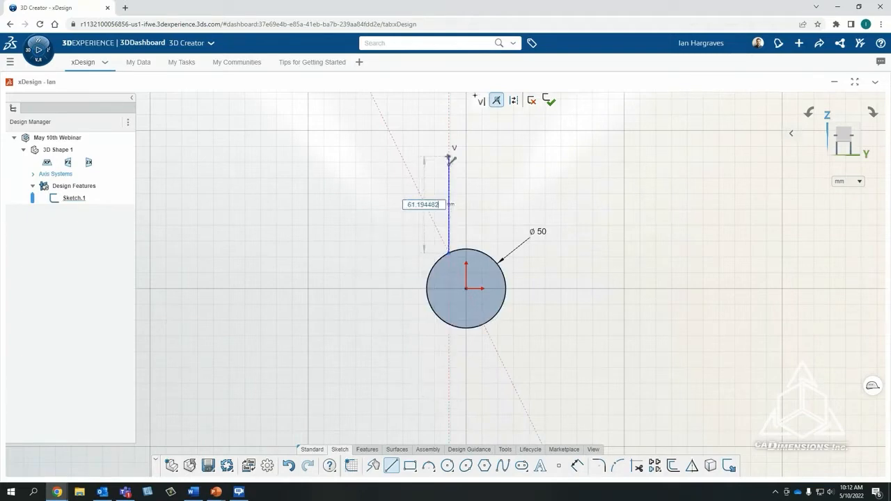
left_click(453, 197)
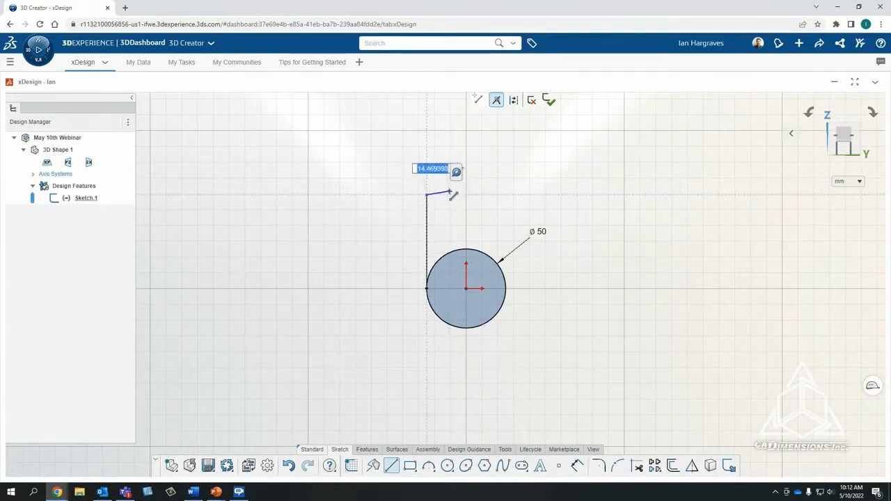
key("Escape")
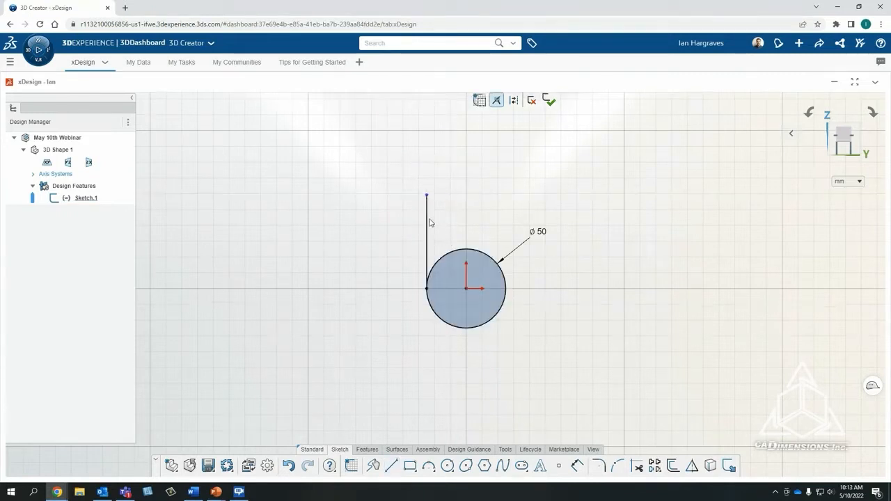
left_click(427, 223)
key("Delete")
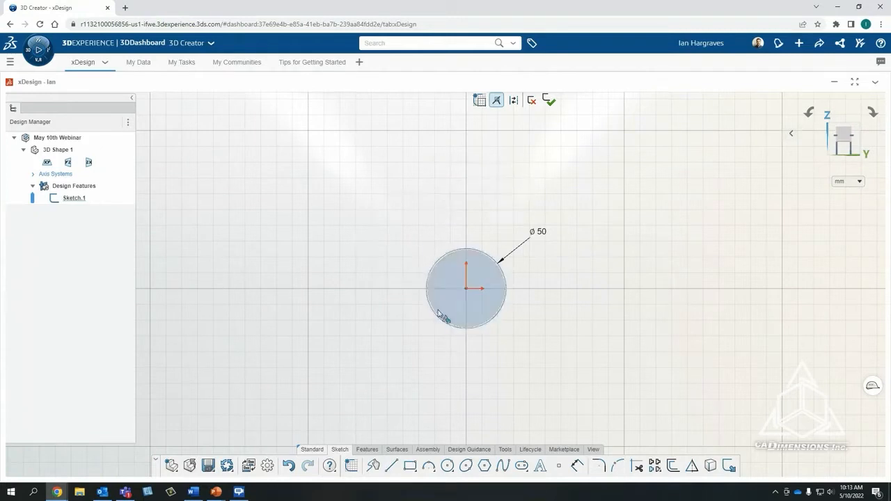
Sketch a vertical line about 38 mm long up from the circle, a tangent arc of about 12 mm radius and a parallel line back to the circle.
left_click(391, 466)
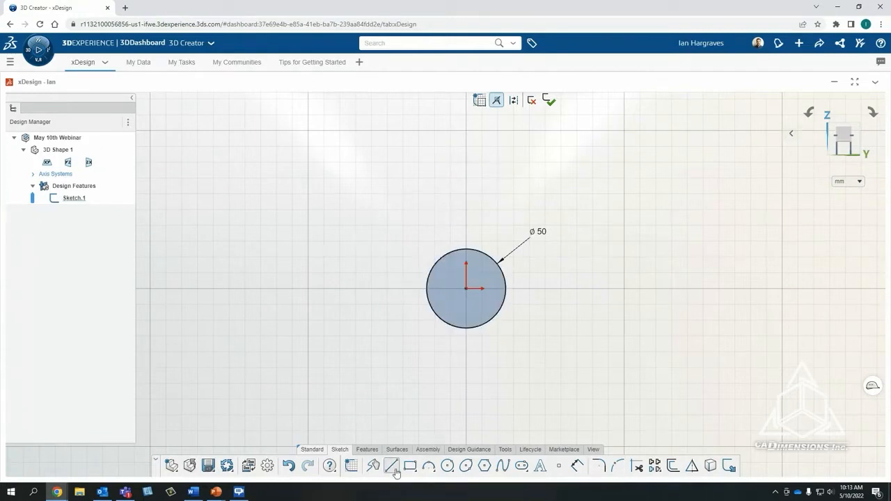
left_click(454, 250)
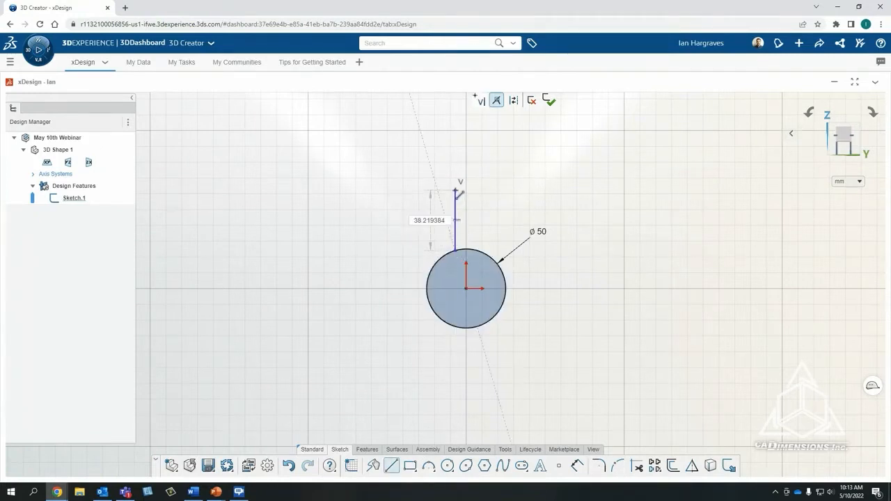
left_click(456, 190)
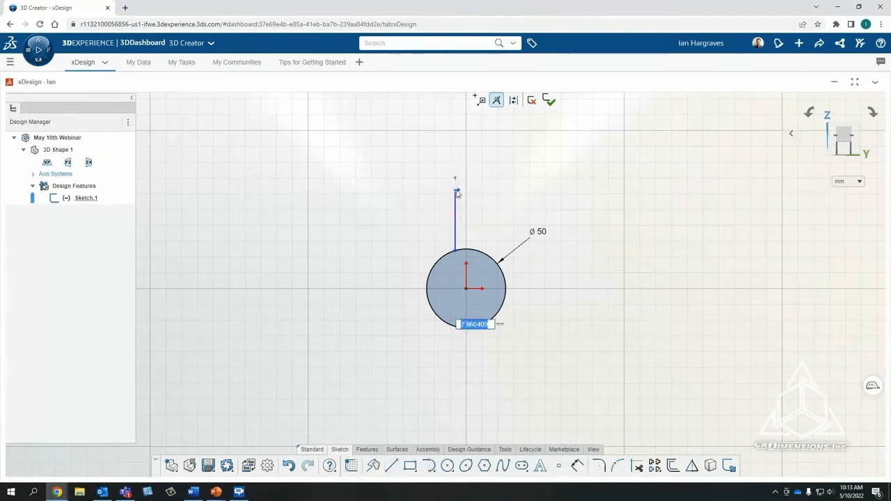
left_click(456, 192)
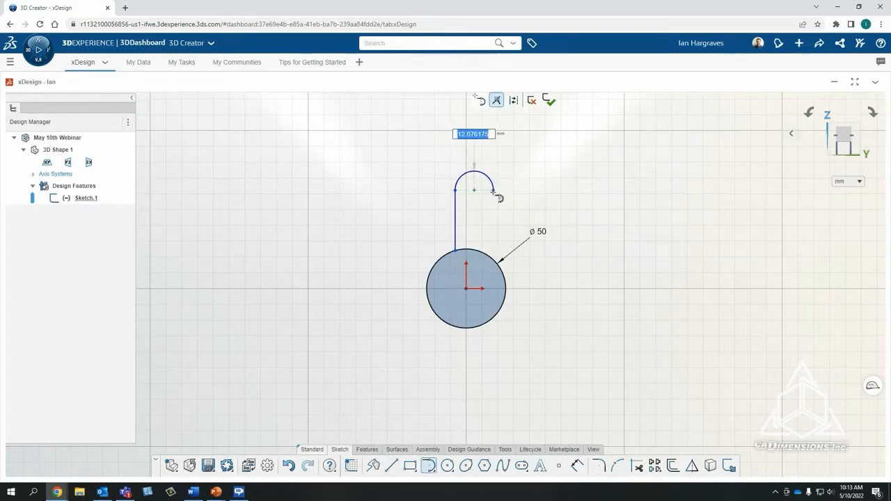
left_click(493, 190)
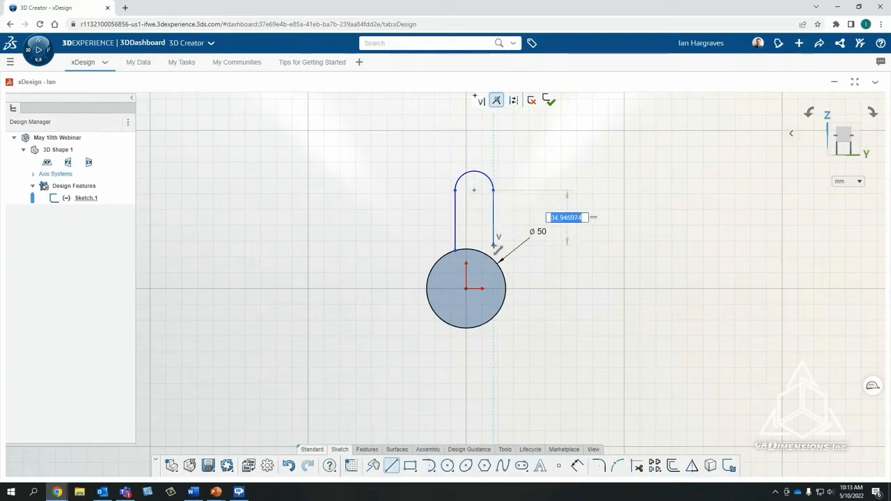
left_click(495, 259)
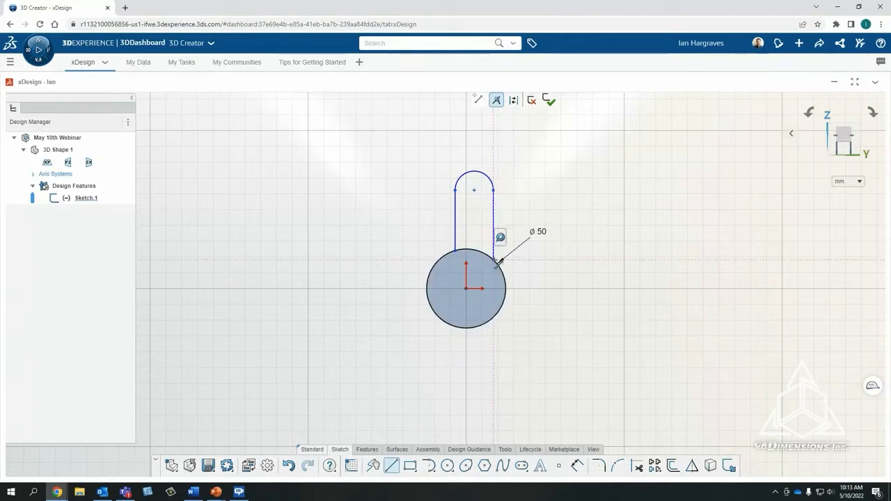
Align the arc's centre vertically with the origin and set the distance between them to 45 mm.
left_click(477, 192)
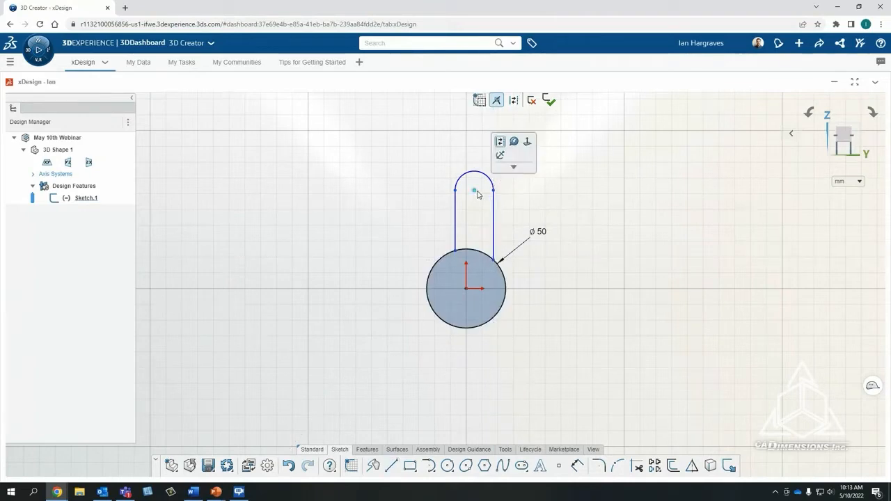
left_click(466, 289)
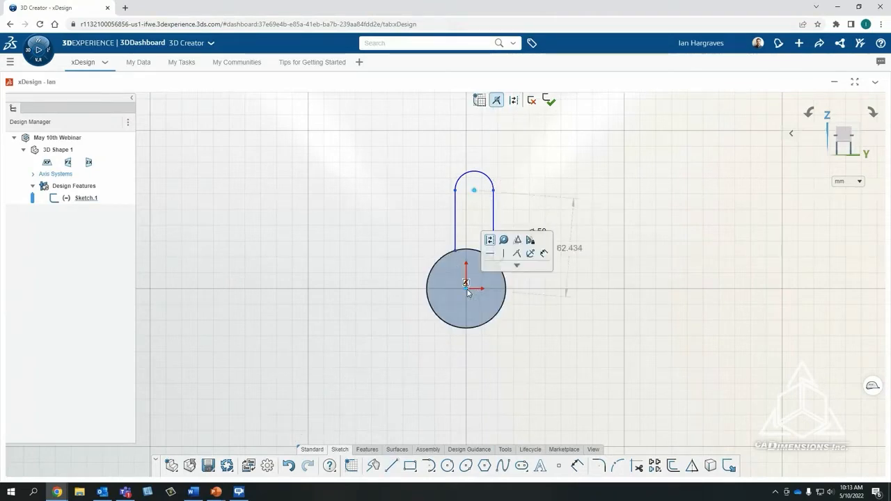
left_click(502, 255)
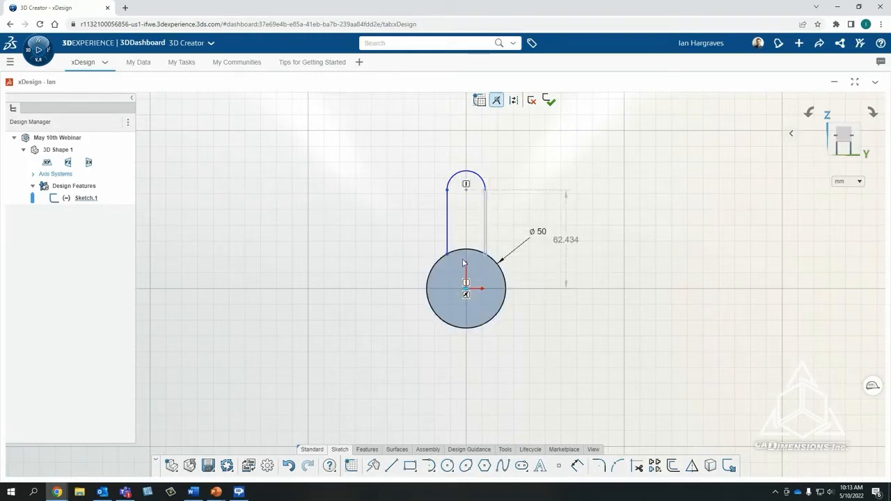
double_click(566, 240)
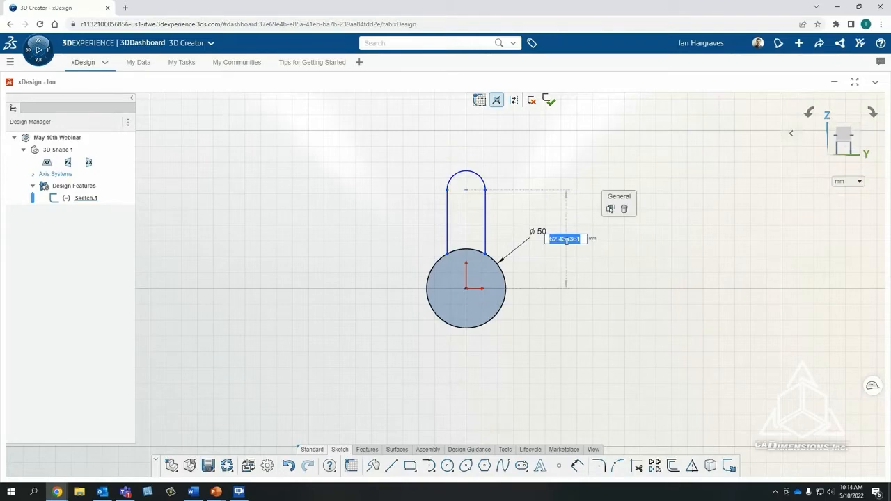
type("45")
key("Return")
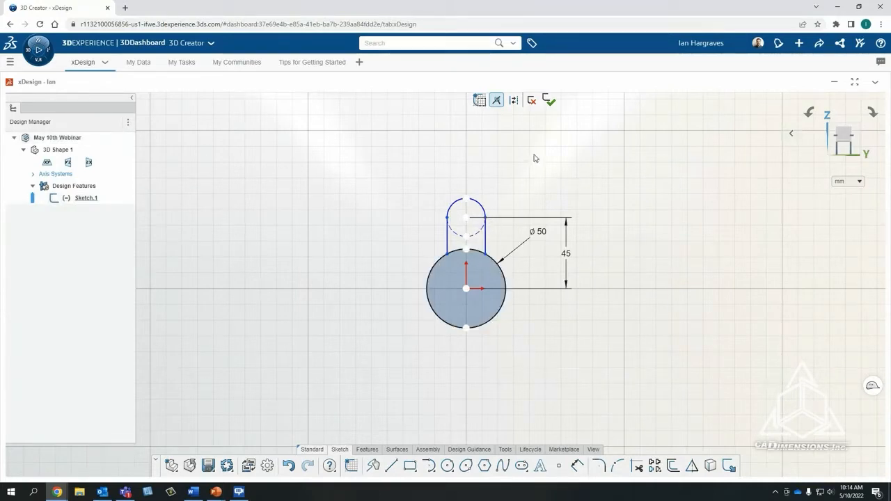
Set the radius of the arc above the circle to 14 mm.
left_click(481, 209)
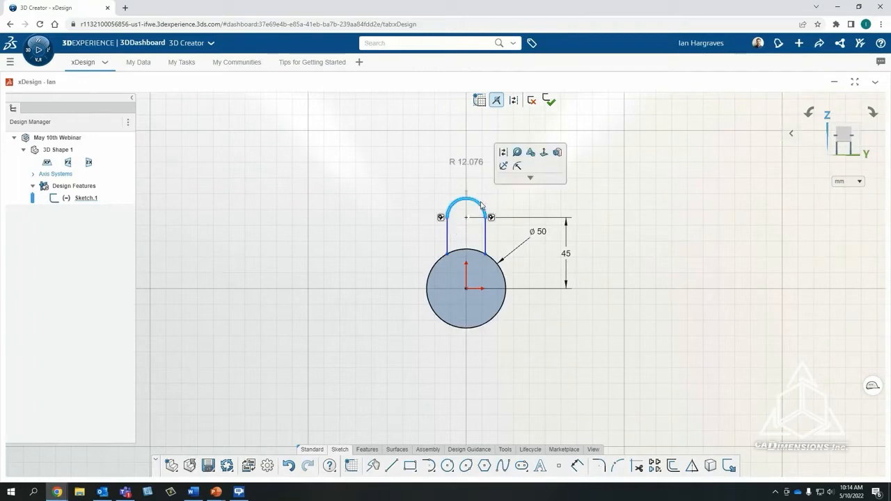
double_click(472, 164)
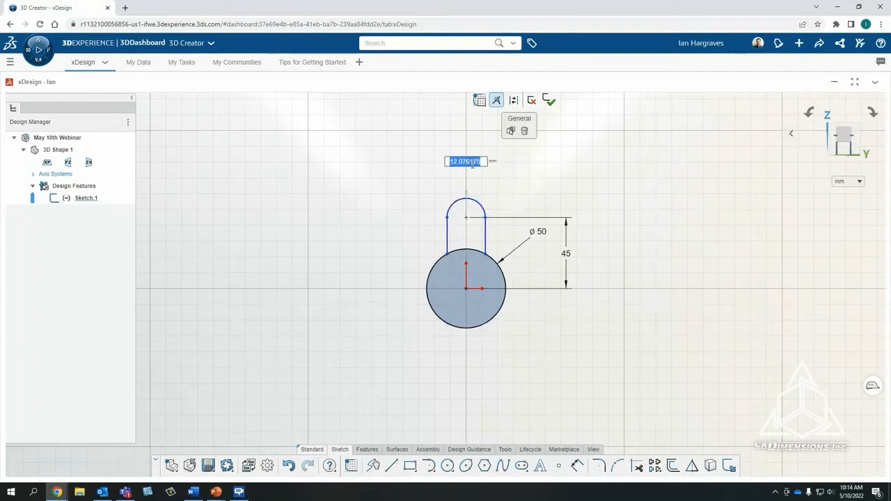
type("14")
key("Return")
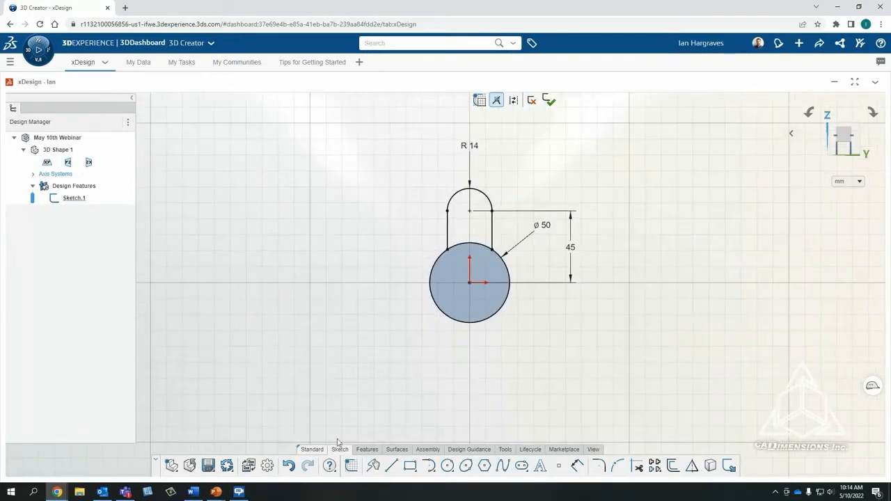
Sketch an open tapered outline below the circle, with two angled lines joined by a horizontal line about 25 mm long.
left_click(391, 466)
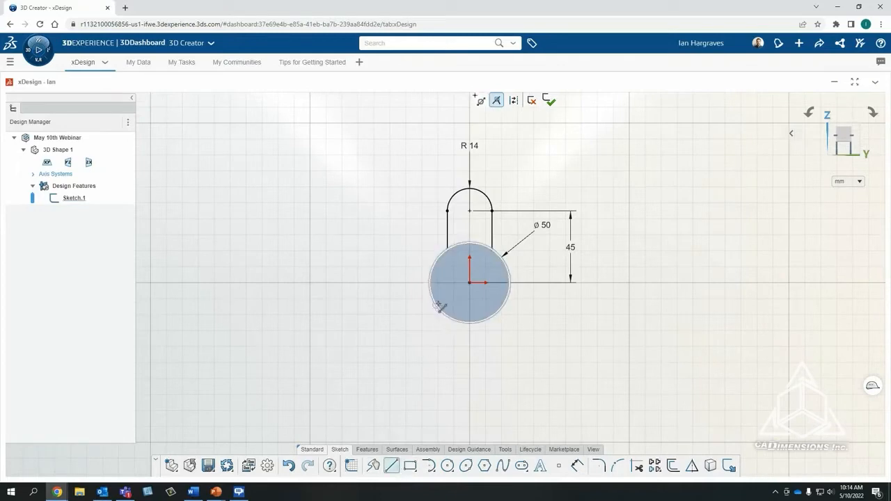
left_click(434, 303)
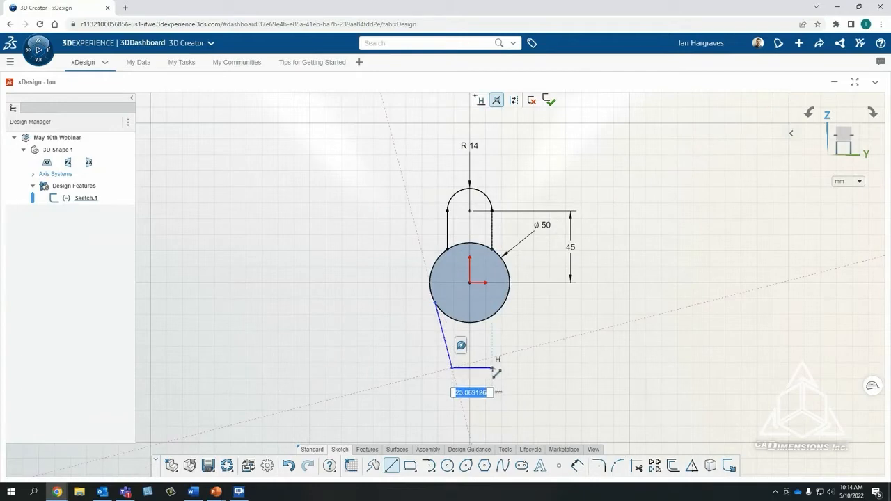
left_click(492, 368)
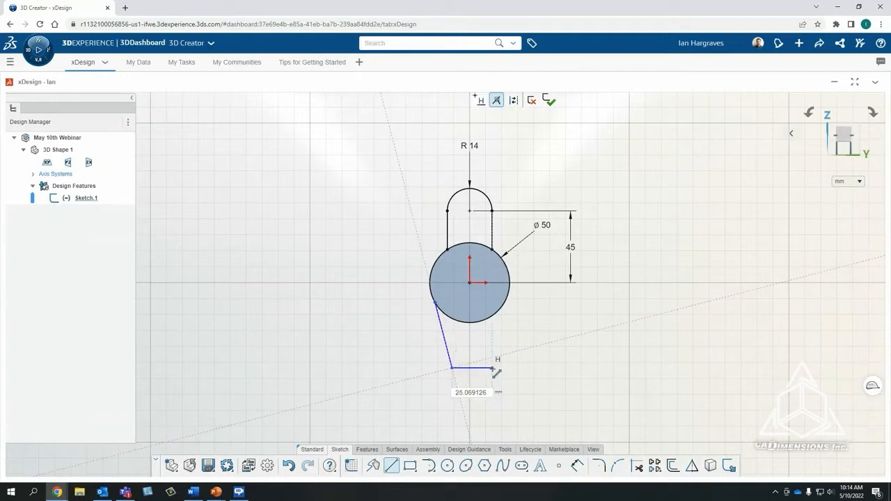
left_click(509, 291)
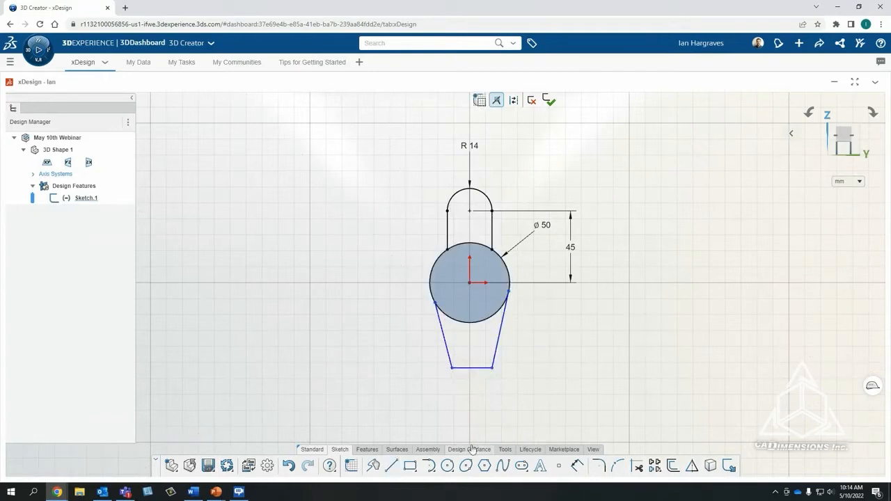
Place a point at the midpoint of the tapered outline's horizontal line and align it vertically with the origin.
left_click(558, 466)
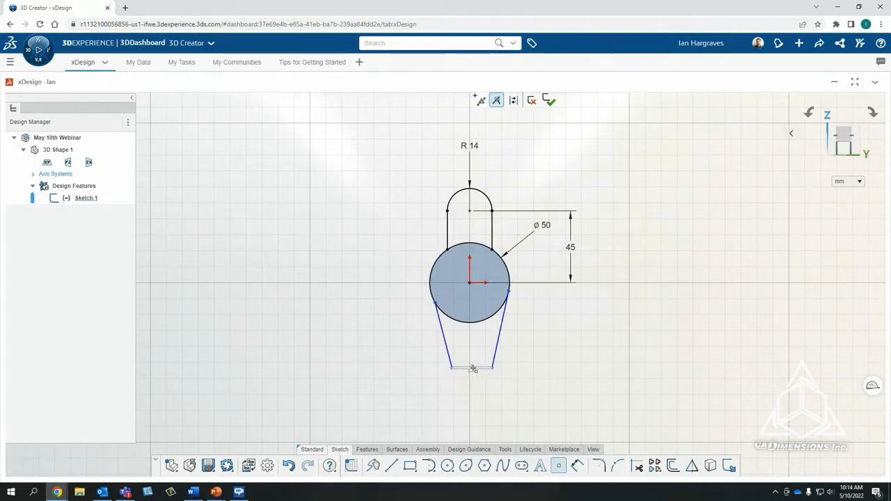
left_click(472, 367)
key("Escape")
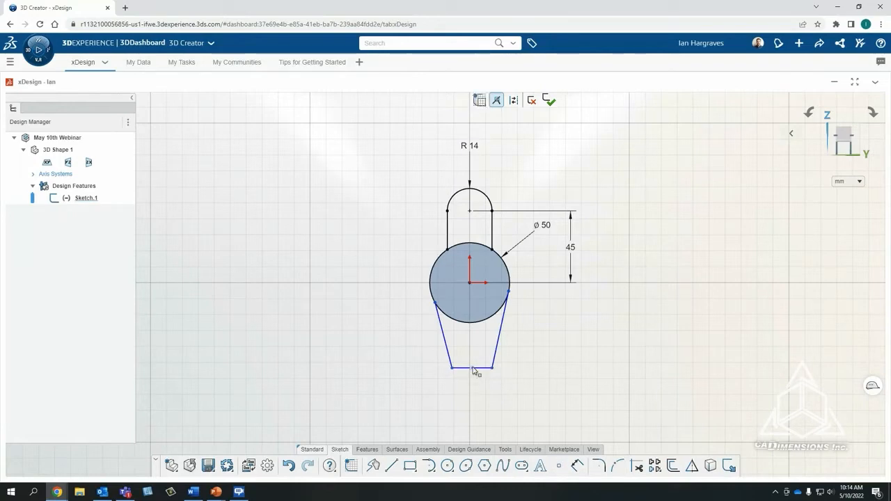
left_click(472, 367)
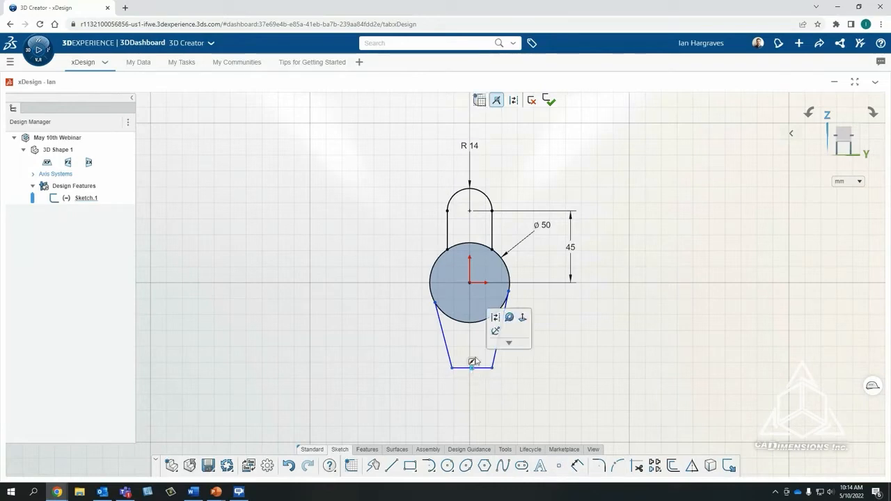
left_click(470, 286)
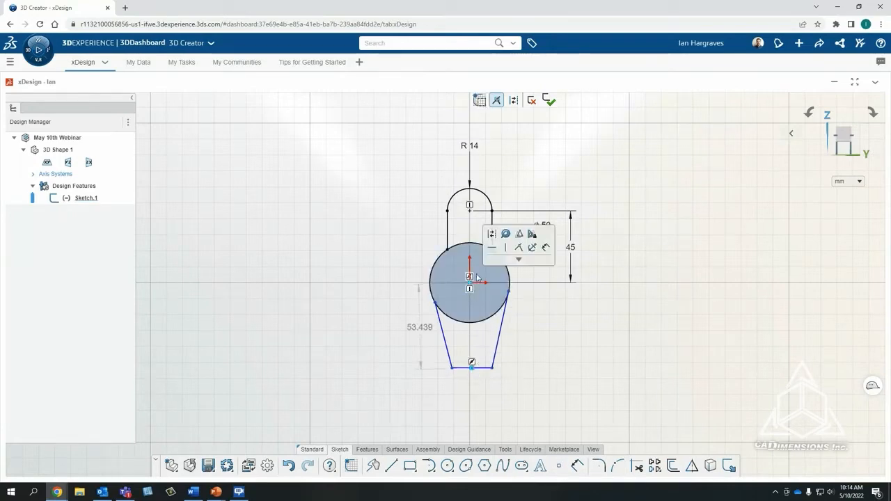
left_click(506, 248)
left_click(575, 347)
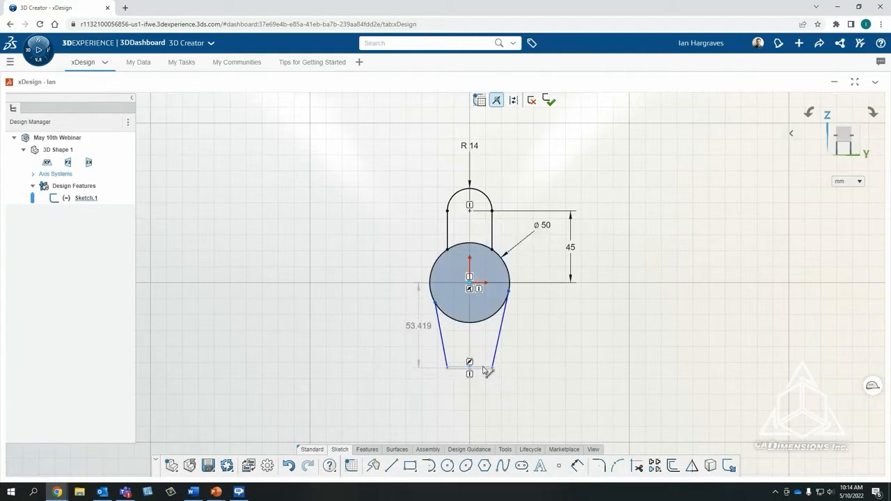
Set the lower horizontal line's length to 25 mm and align the angled lines' endpoints on the circle horizontally.
left_click(486, 366)
left_click(470, 418)
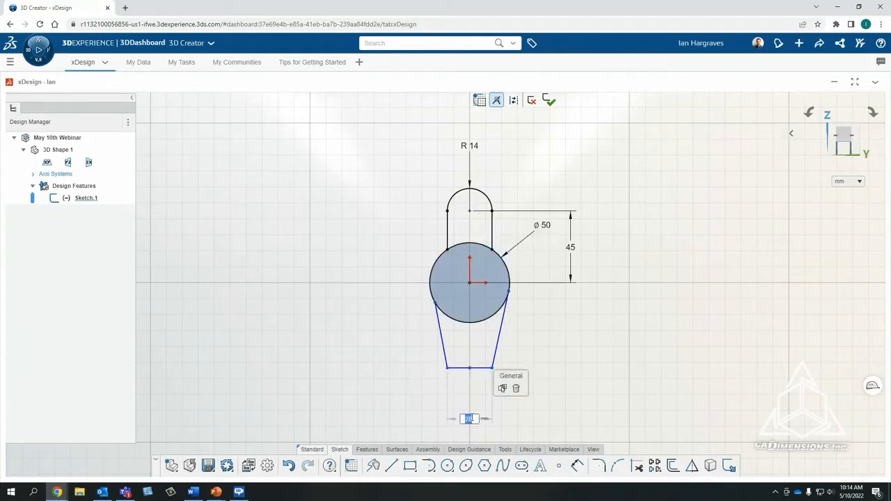
type("25")
key("Return")
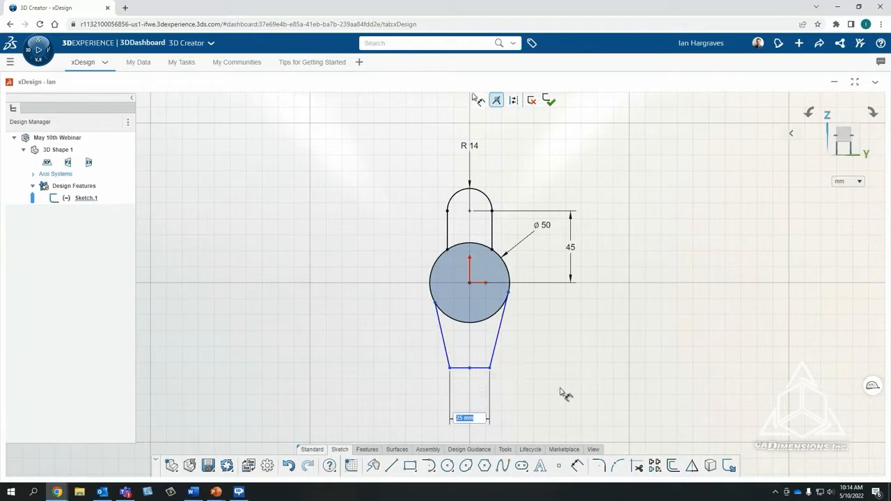
left_click(511, 295)
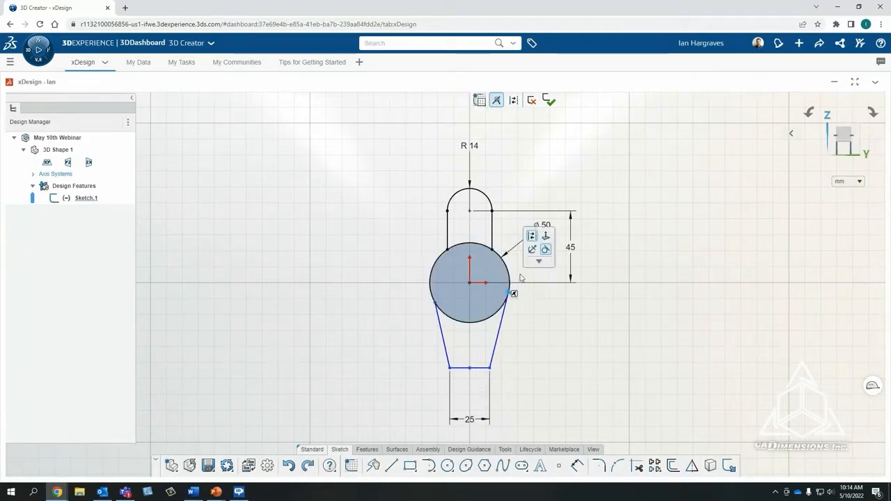
left_click(440, 306)
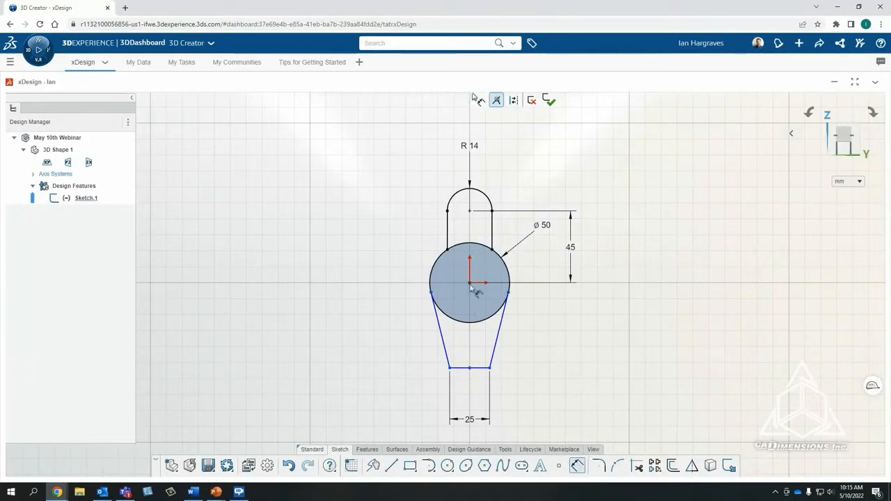
Dimension the lower horizontal line at 32 mm below the origin.
left_click(485, 374)
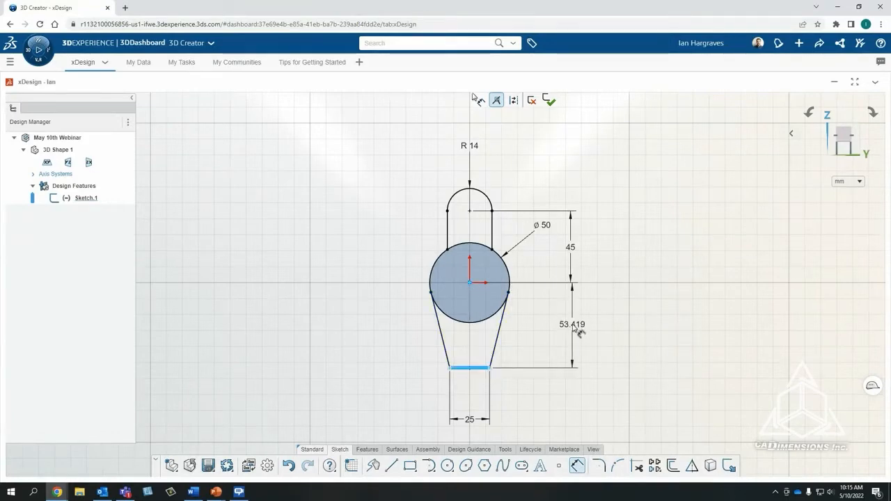
left_click(573, 328)
type("3")
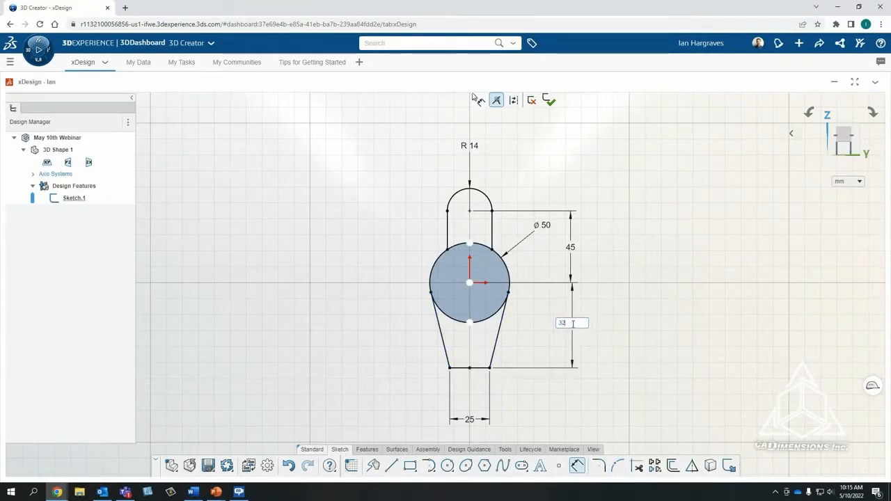
type("2")
key("Return")
scroll(438, 302, "up", 1)
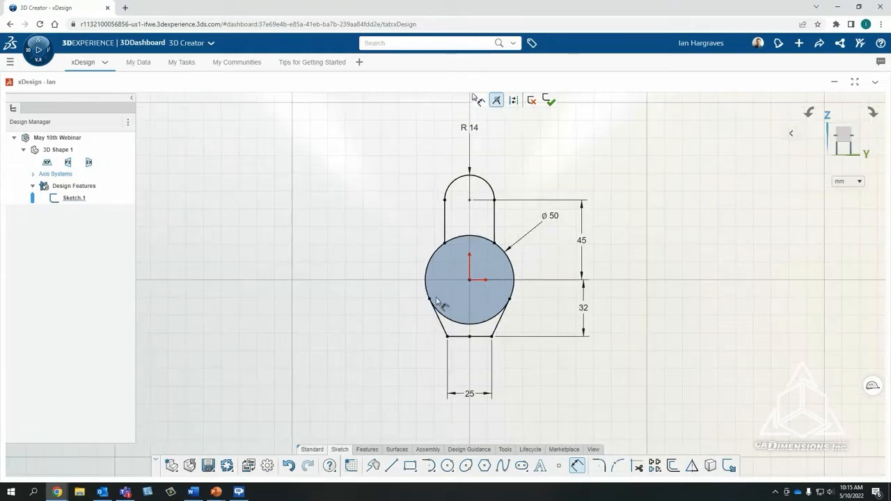
Trim the circle's arcs inside the upper rounded outline and the lower tapered outline, and finish the sketch.
key("Escape")
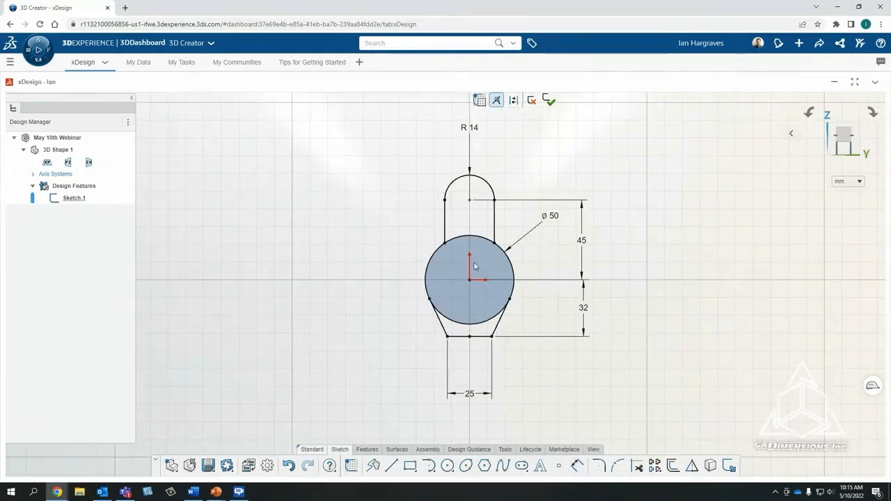
left_click(636, 468)
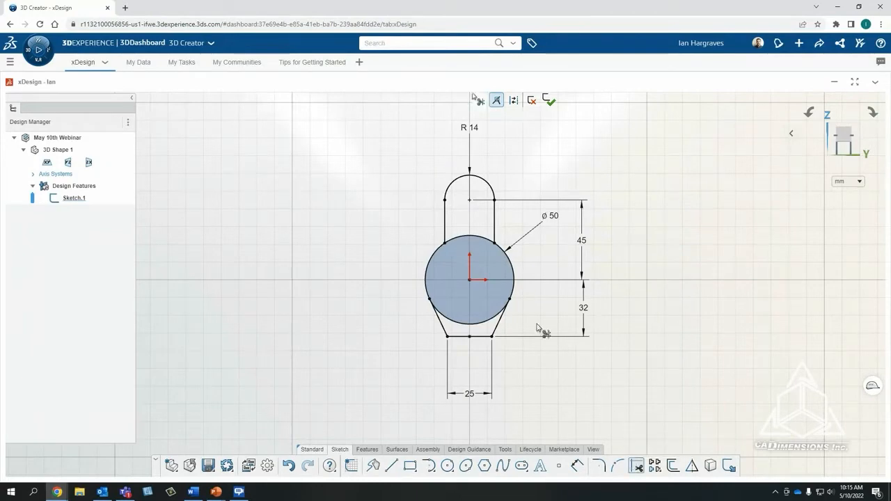
left_click(461, 240)
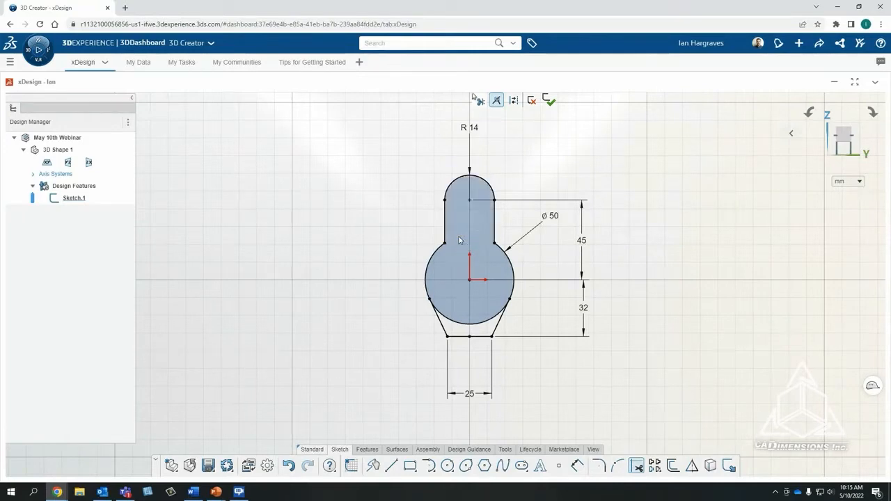
left_click(456, 324)
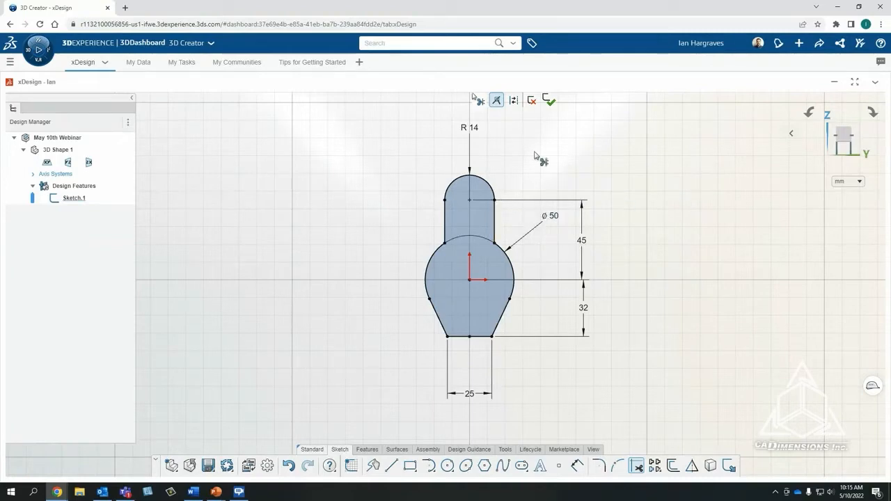
left_click(549, 101)
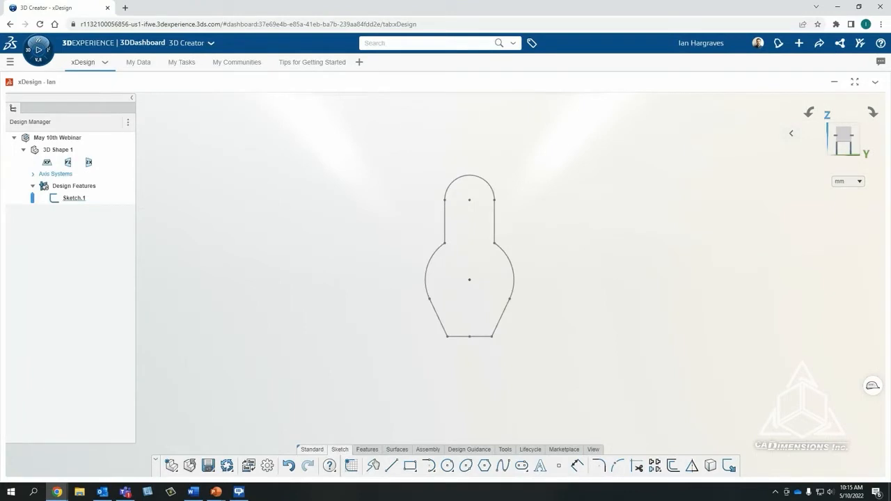
Extrude the closed profile as a solid, using the Midplane condition with a distance of 55 mm.
left_click(368, 450)
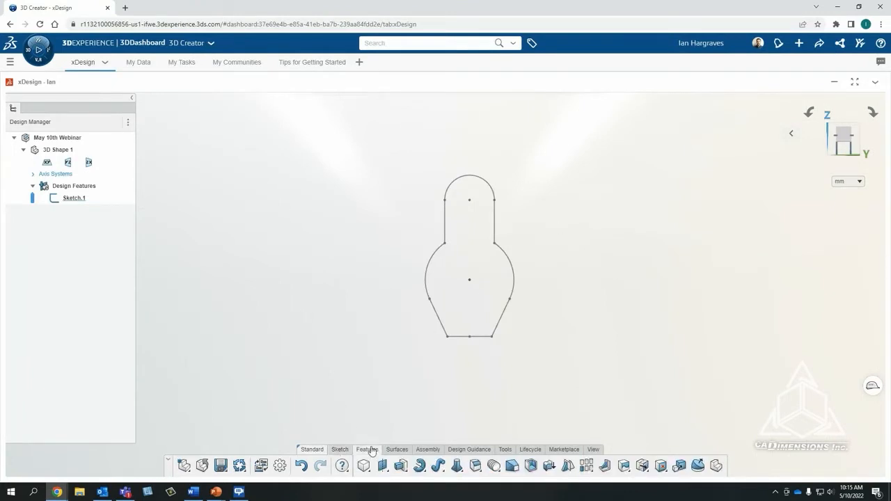
left_click(400, 465)
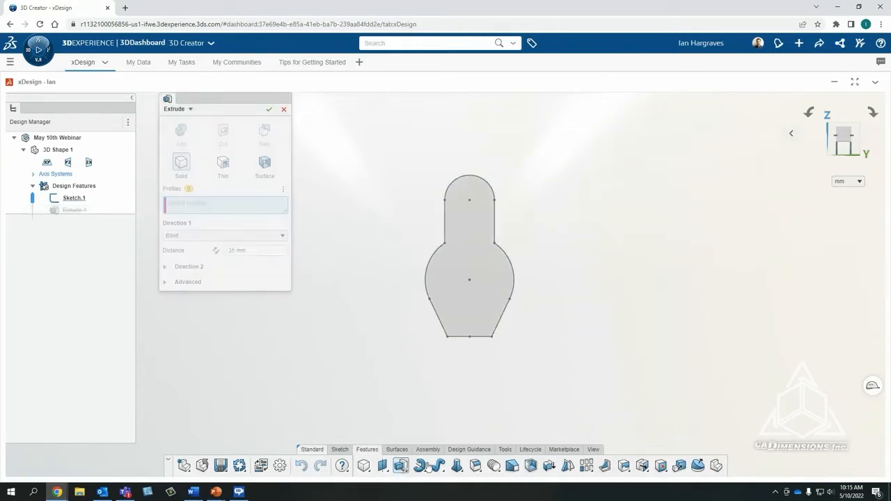
left_click(457, 255)
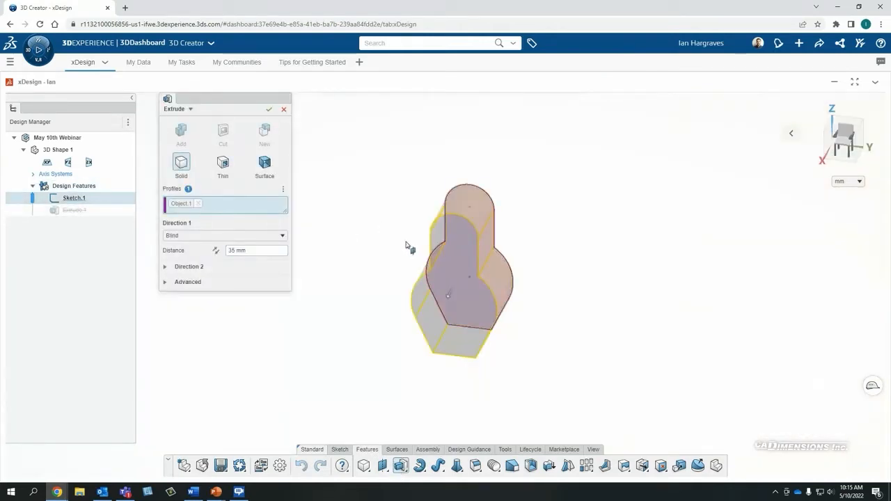
mouse_move(470, 293)
middle_mouse_down()
mouse_move(453, 258)
mouse_move(433, 271)
mouse_move(441, 279)
middle_mouse_up()
left_click(234, 237)
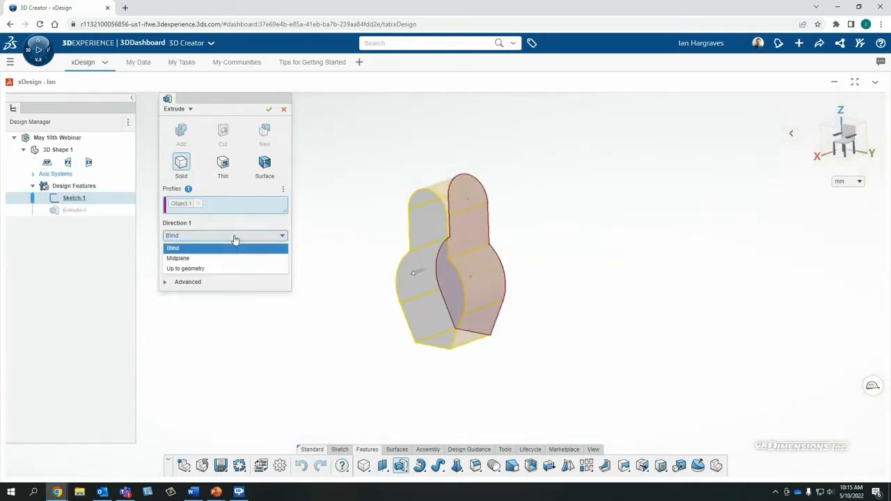
left_click(231, 258)
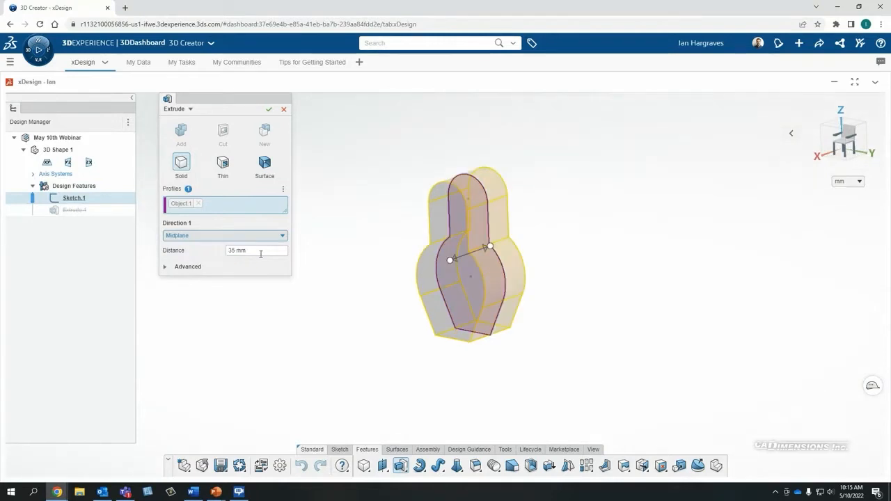
left_click(261, 253)
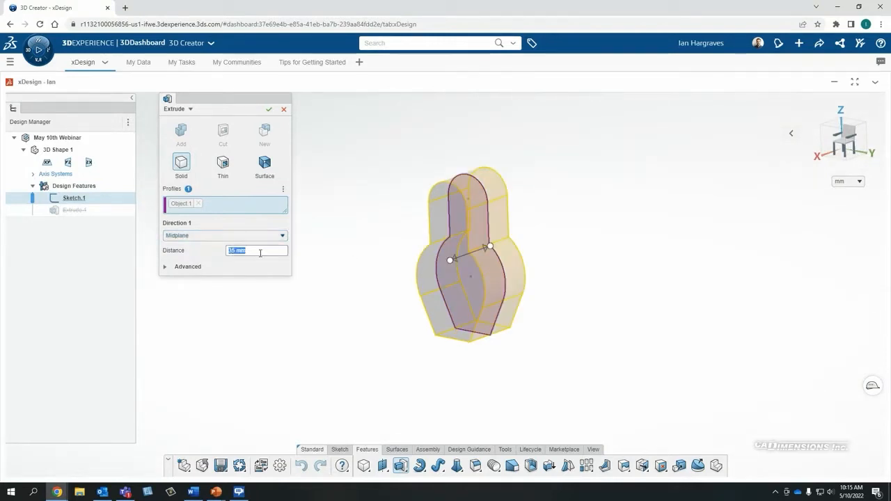
key("Return")
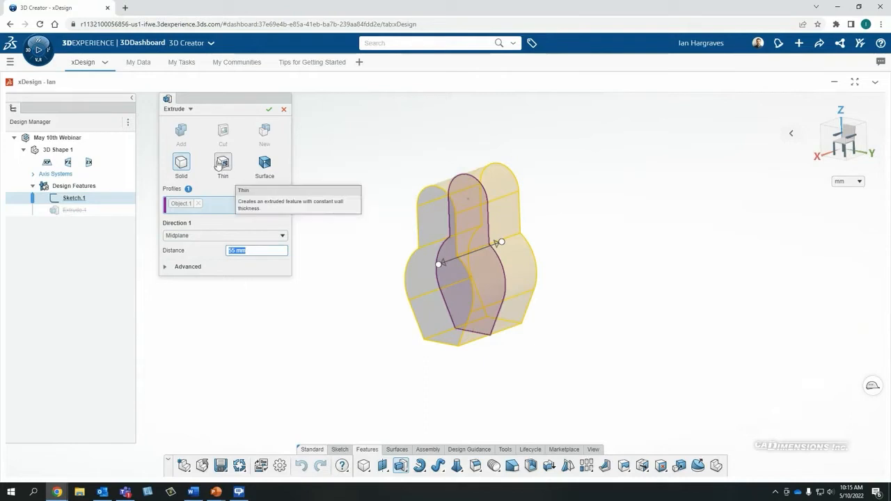
left_click(189, 111)
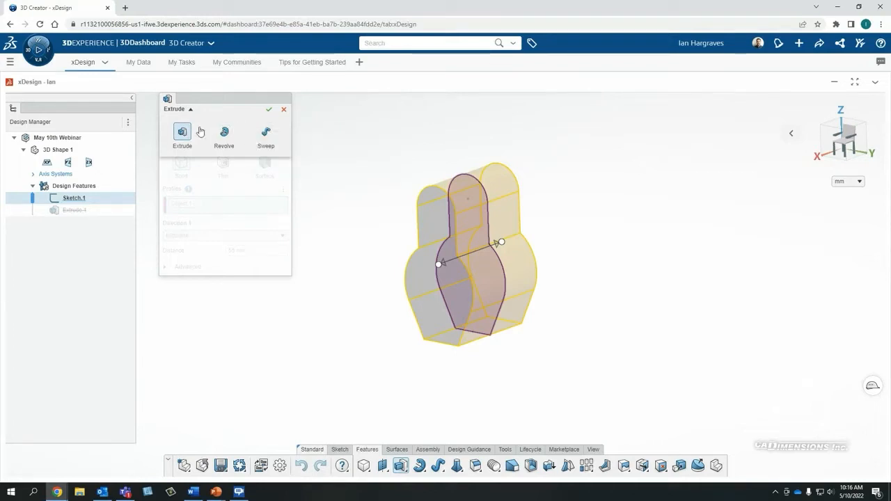
left_click(186, 109)
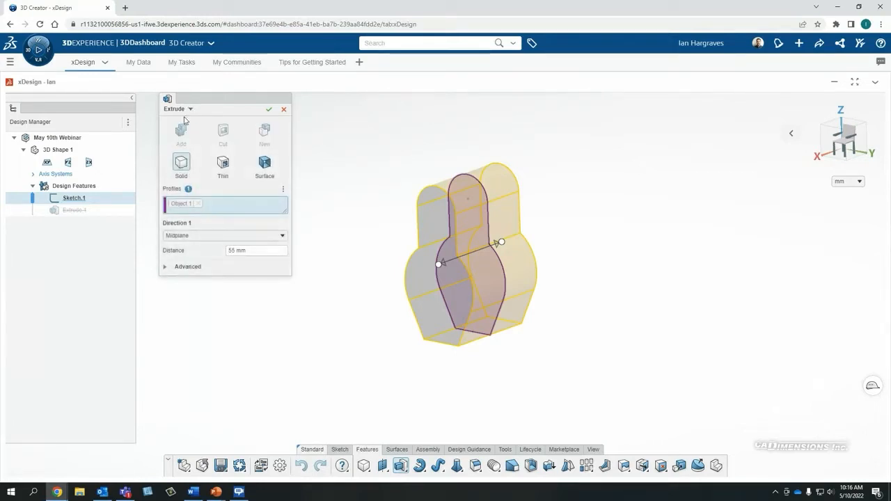
left_click(167, 268)
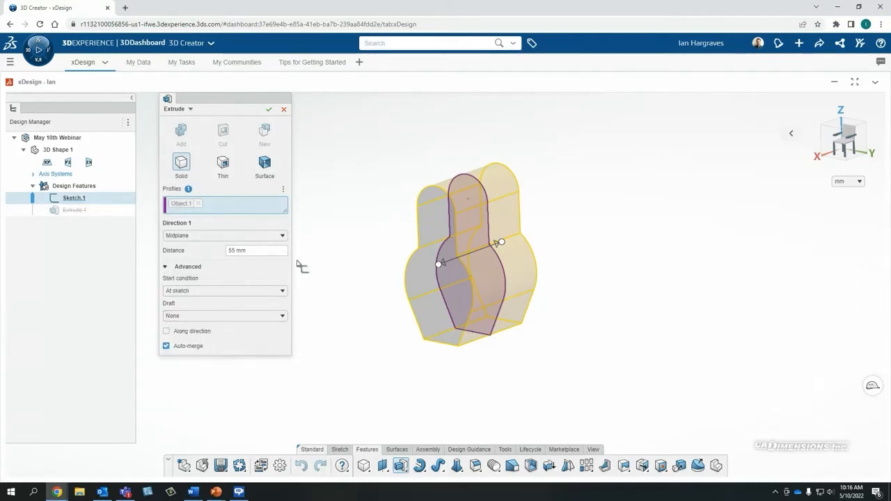
left_click(269, 110)
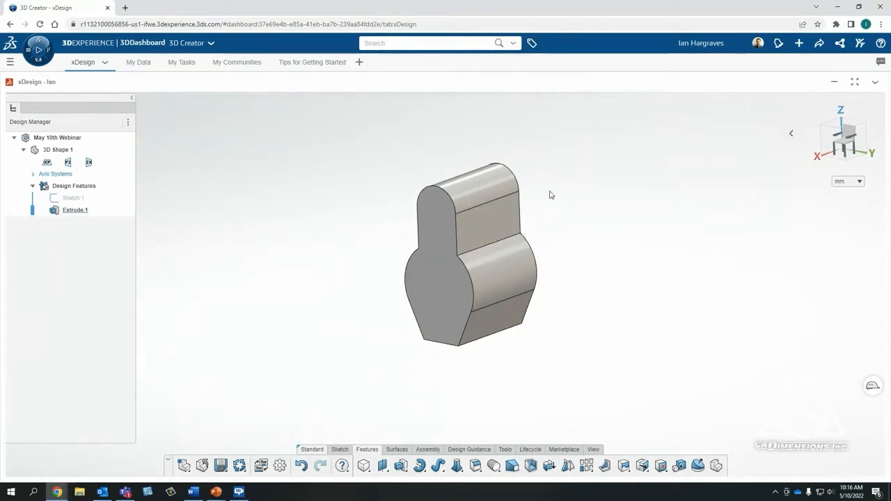
Sketch a 45 mm diameter circle centred on the origin in a new sketch on the XY plane.
left_click(49, 165)
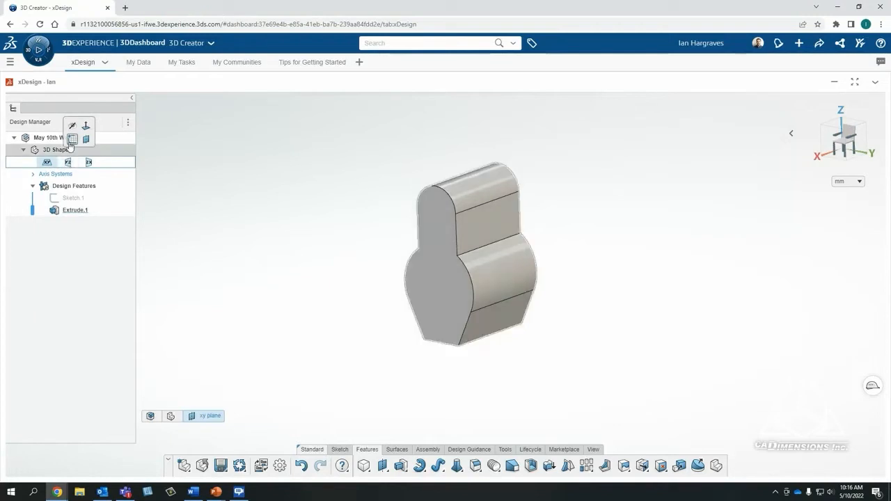
left_click(72, 139)
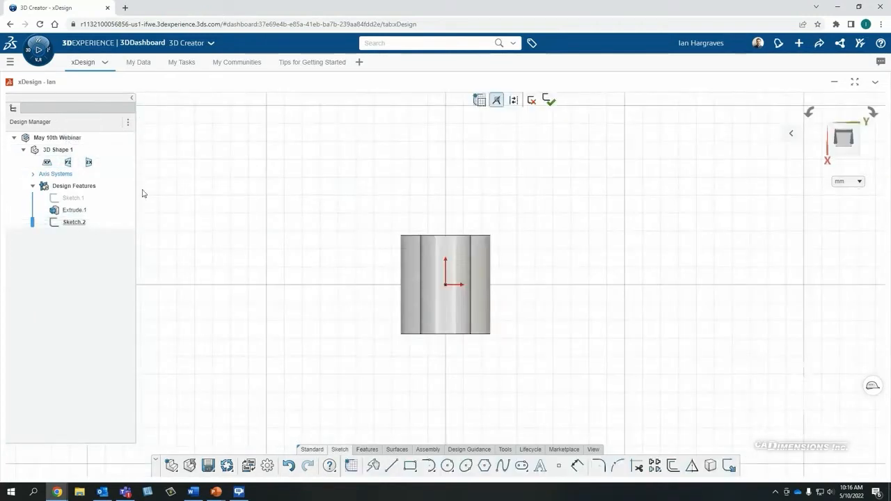
left_click(447, 465)
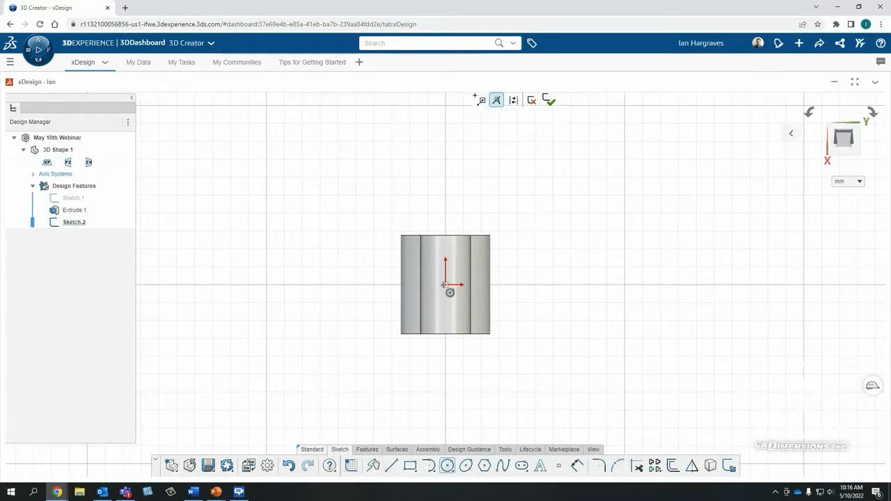
left_click(444, 284)
type("45")
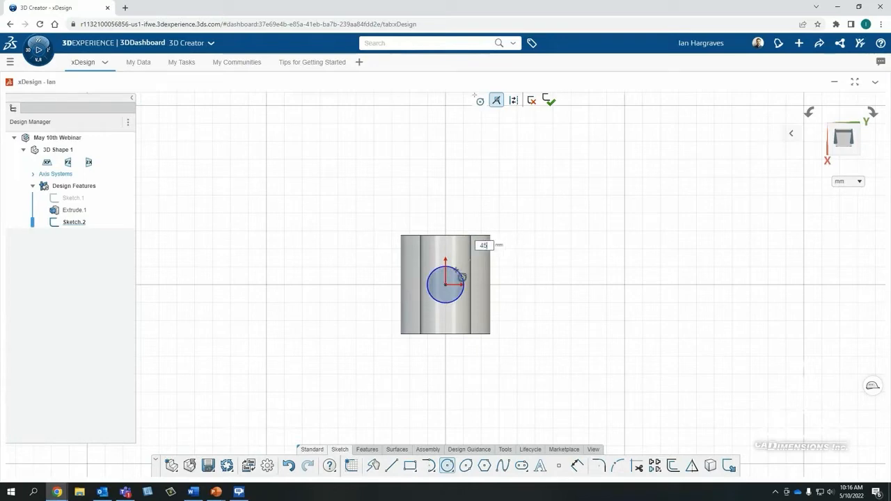
key("Return")
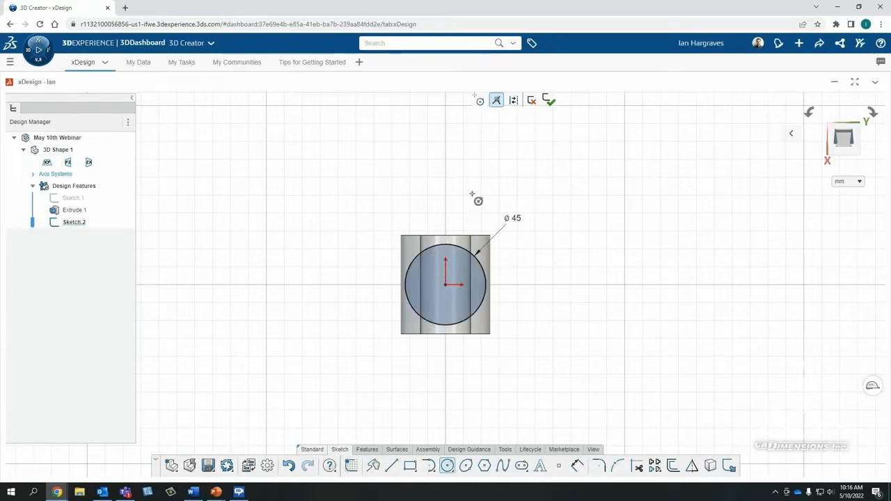
right_click(605, 238)
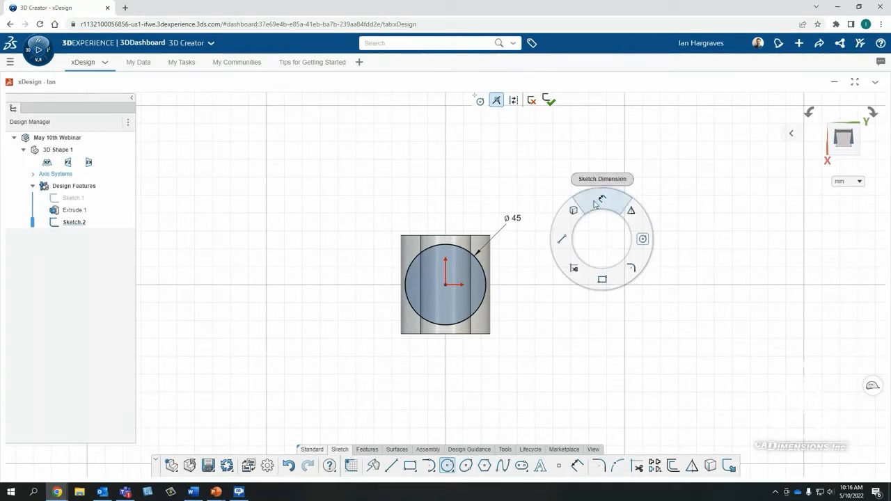
left_click(573, 210)
right_click(579, 218)
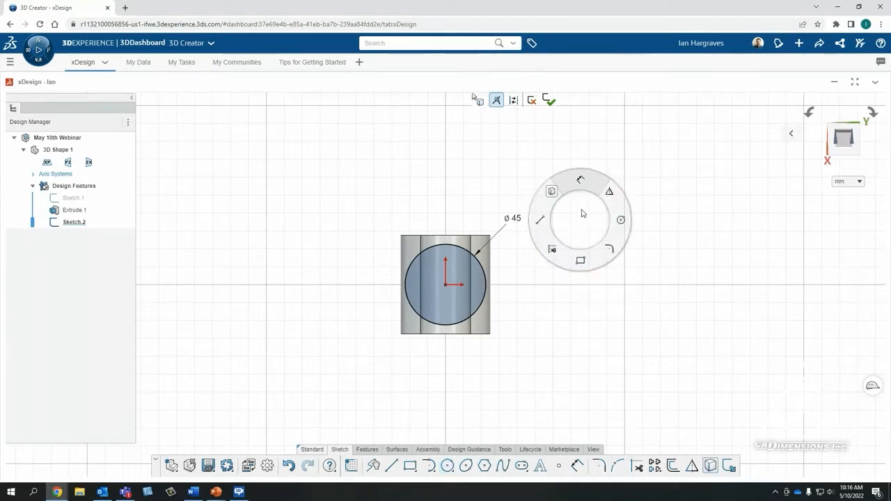
left_click(567, 183)
right_click_drag(573, 299, 592, 231)
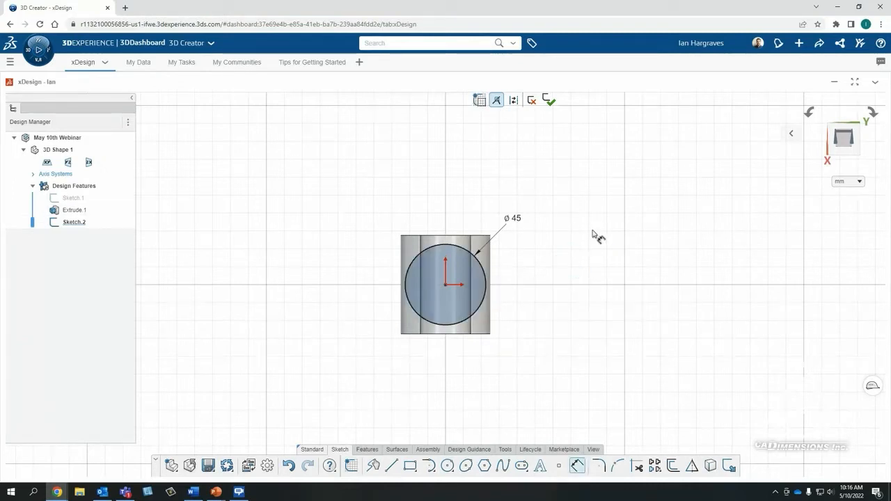
Finish the sketch and extrude its circle upward by a blind distance of 70 mm, adding it to the body.
left_click(550, 99)
right_click_drag(580, 272, 581, 259)
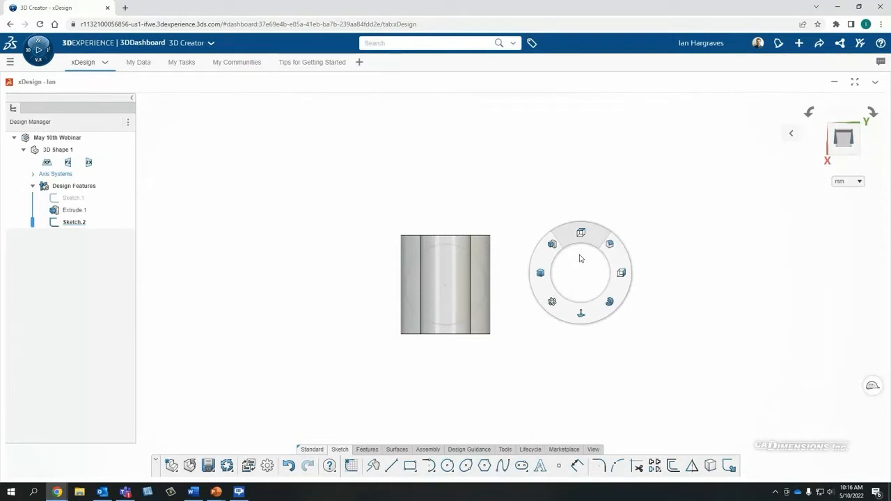
right_click_drag(572, 251, 554, 246)
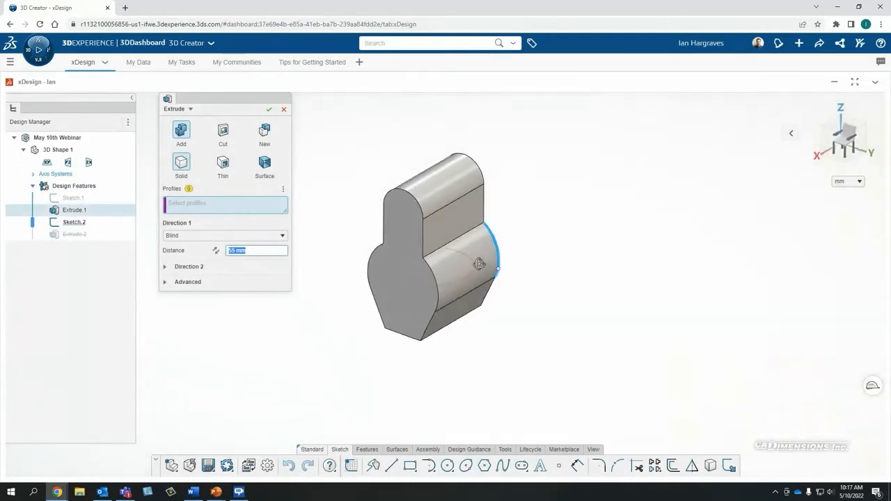
left_click(438, 250)
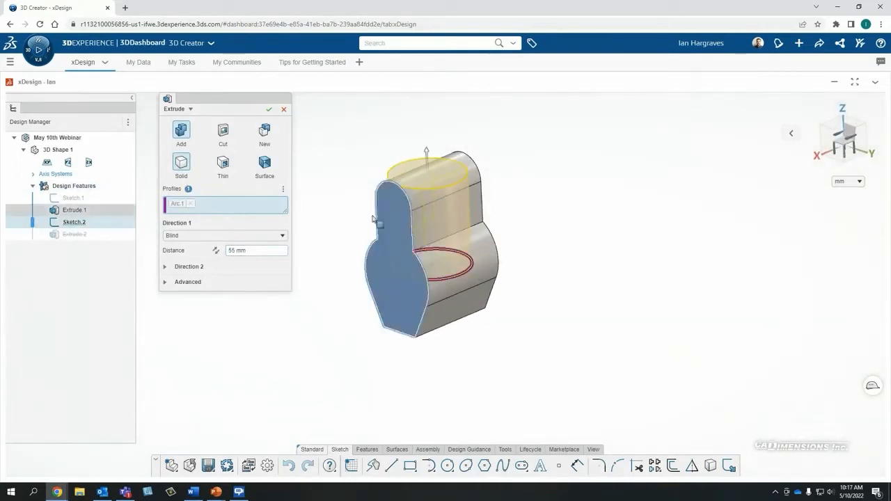
left_click(260, 250)
type("70")
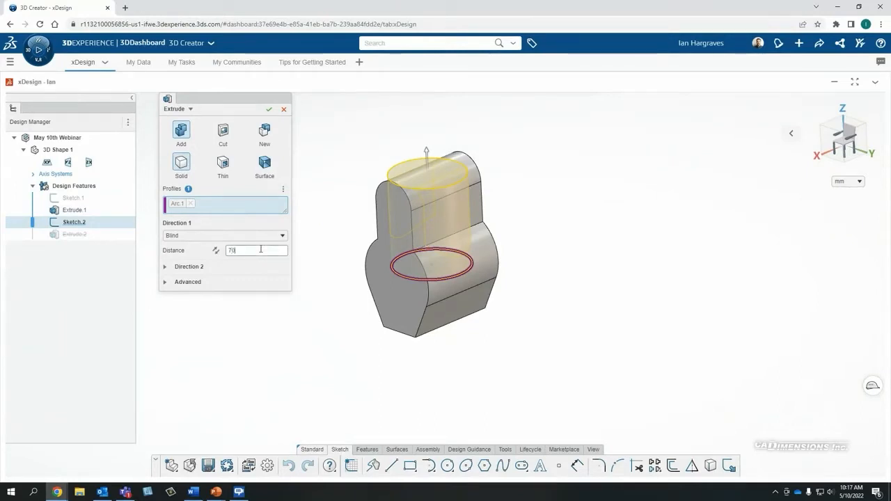
key("Return")
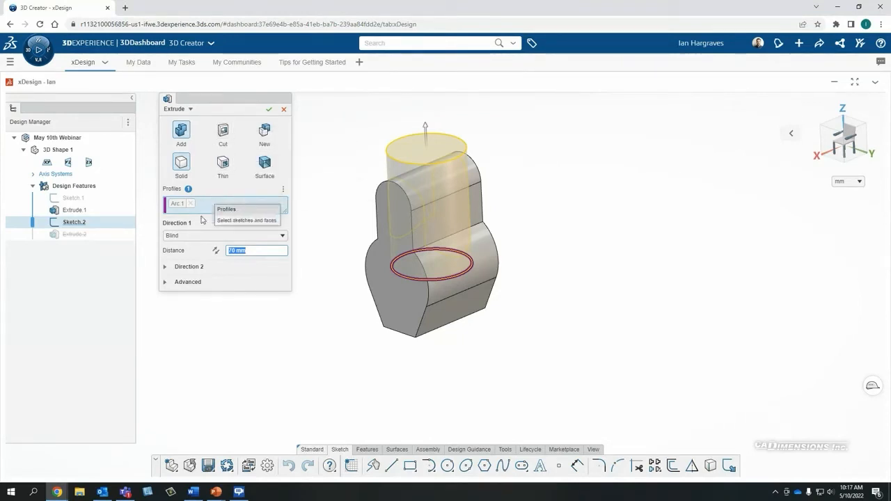
left_click(269, 109)
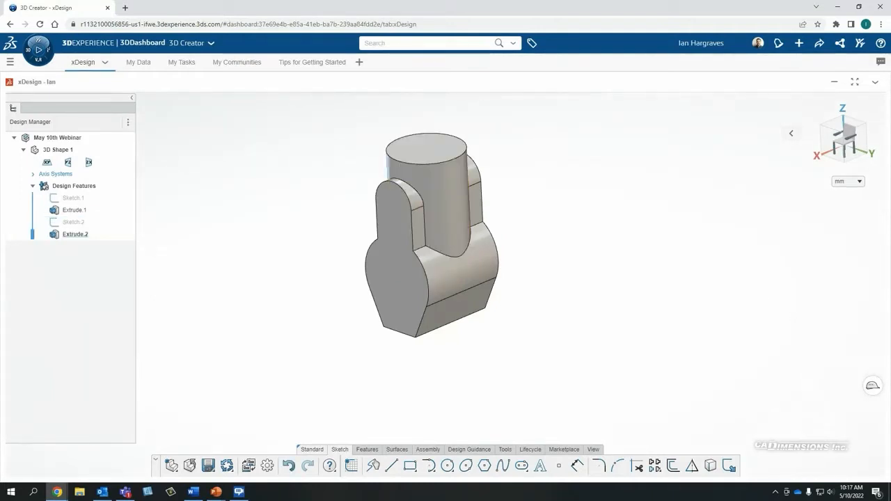
Start a new sketch on the XY plane.
left_click(48, 164)
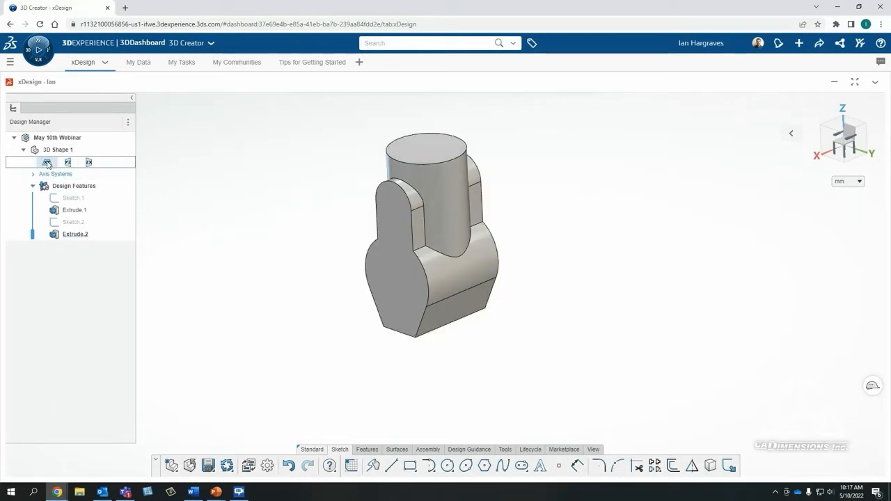
left_click(85, 138)
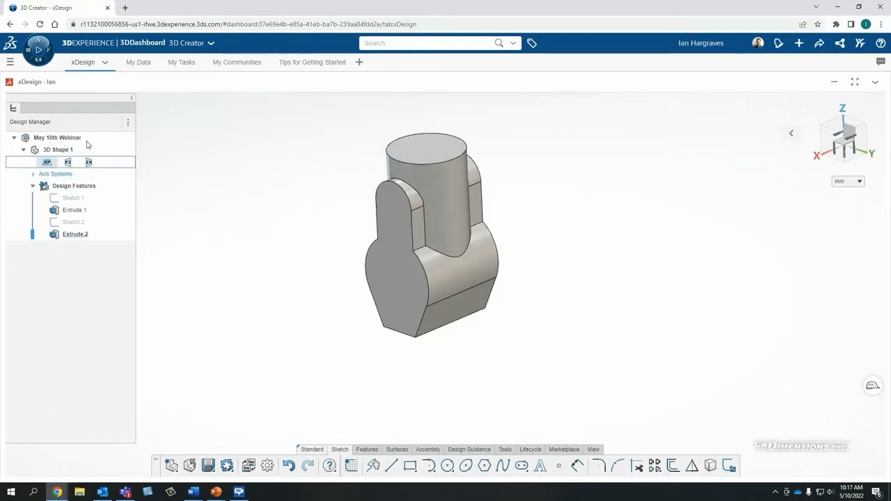
left_click(410, 466)
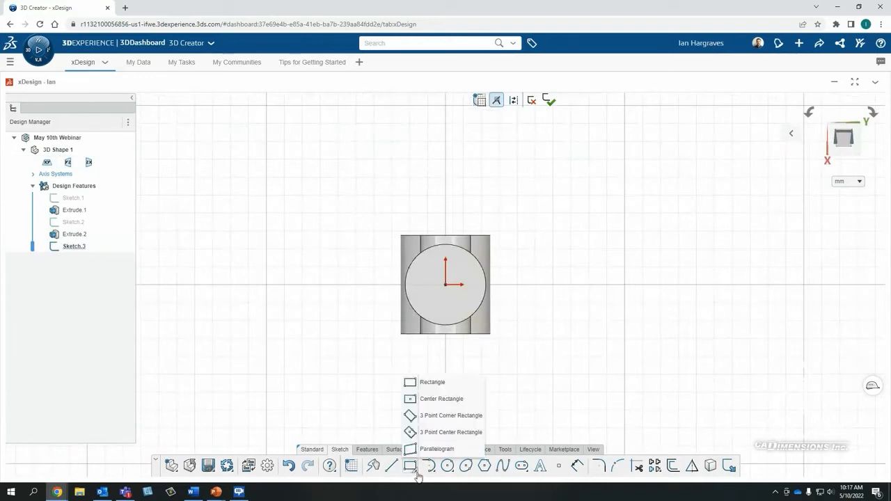
left_click(438, 399)
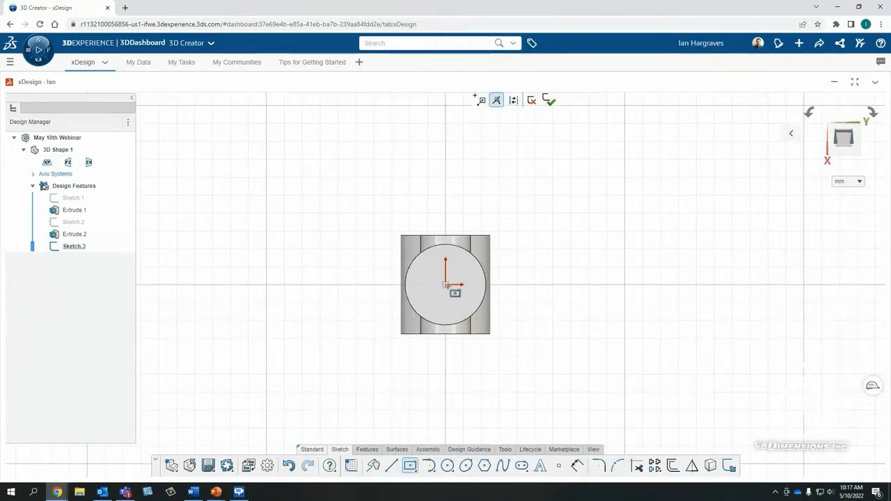
left_click(446, 284)
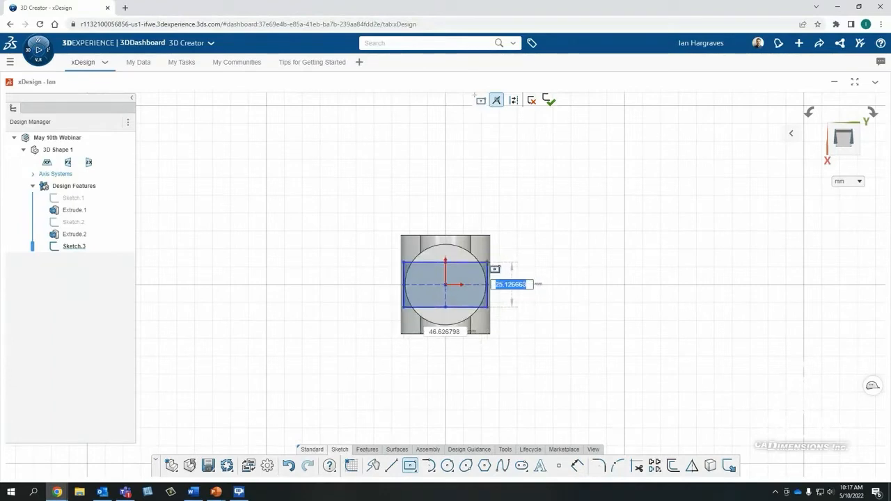
type("24")
key("Tab")
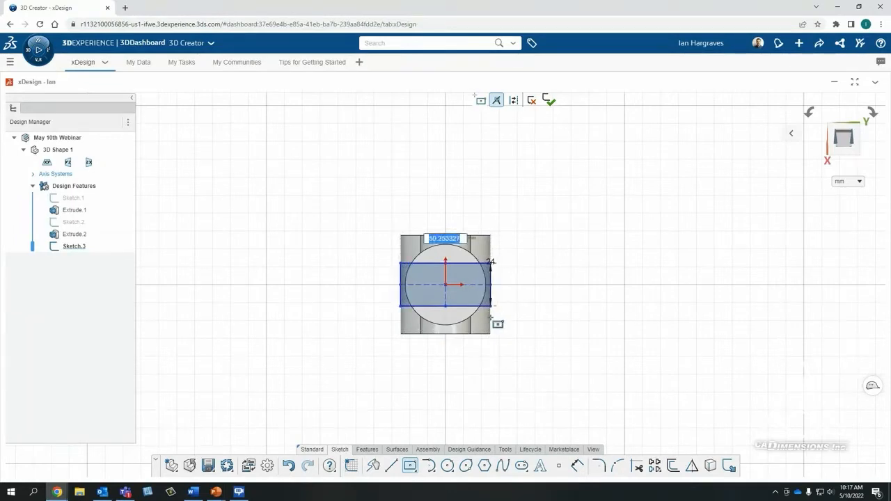
key("Escape")
Sketch a centre rectangle on the origin, about 65 mm wide and dimensioned 24 mm along the X axis.
left_click(410, 466)
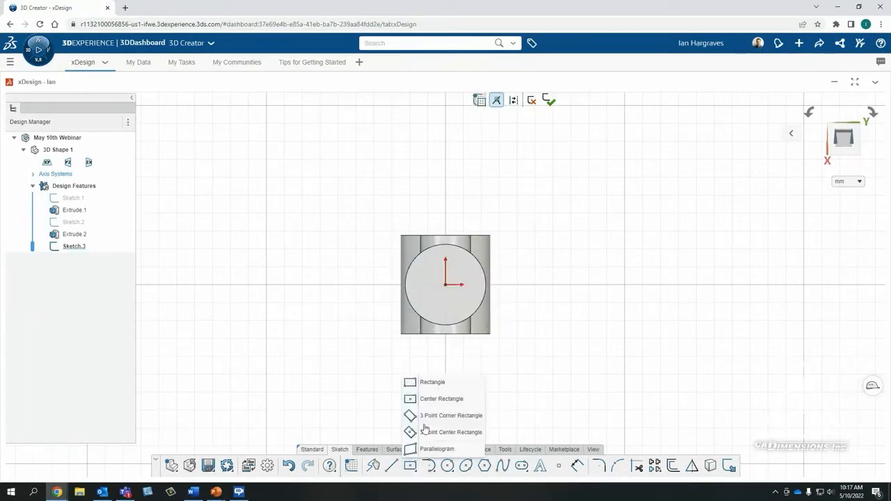
left_click(438, 402)
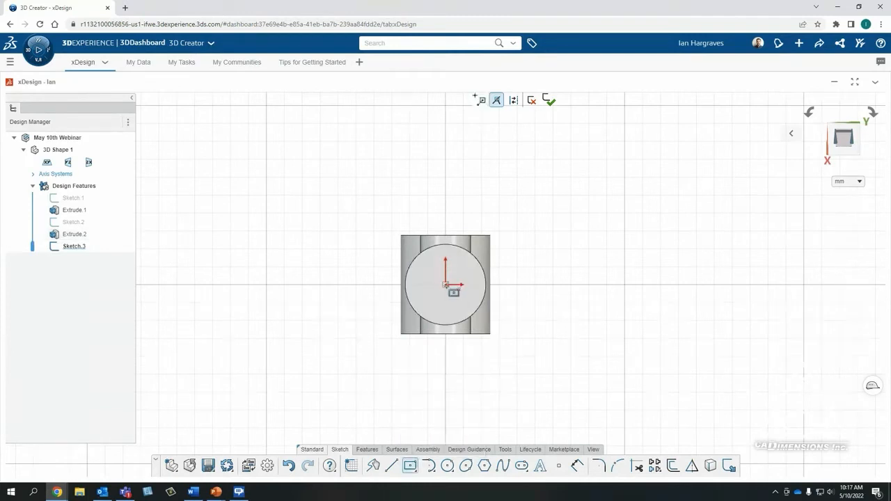
left_click(445, 284)
type("10")
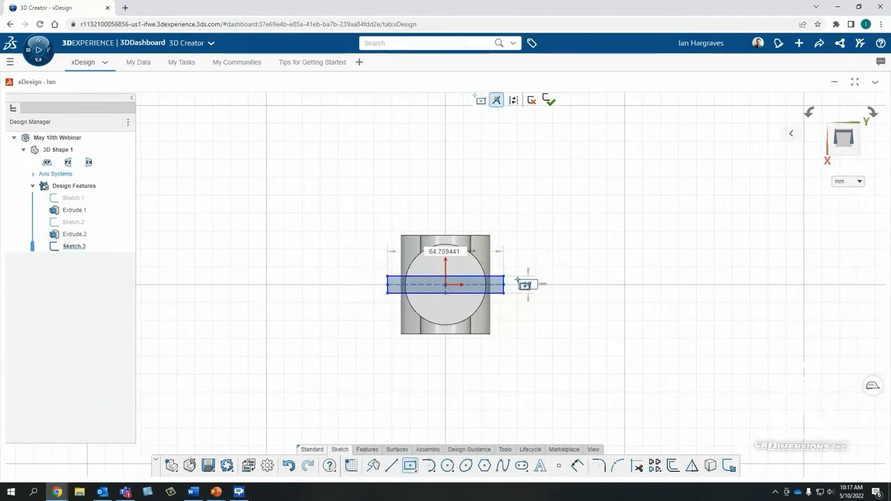
key("Return")
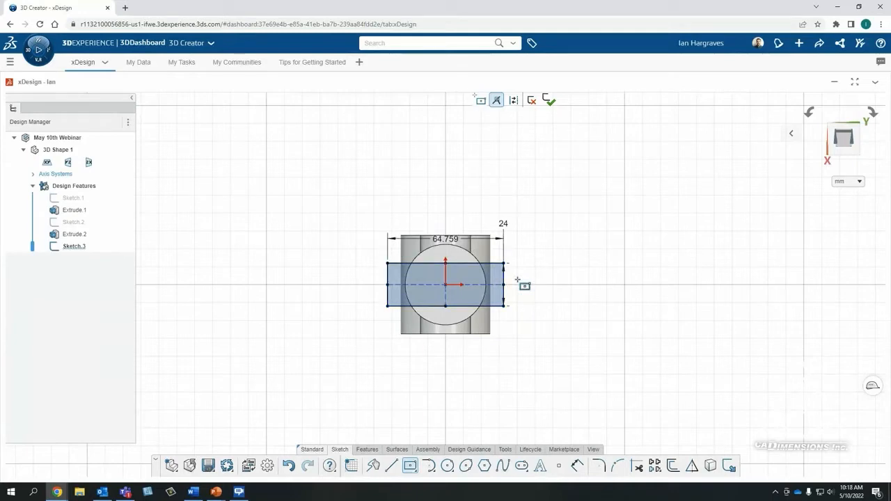
key("Escape")
double_click(446, 238)
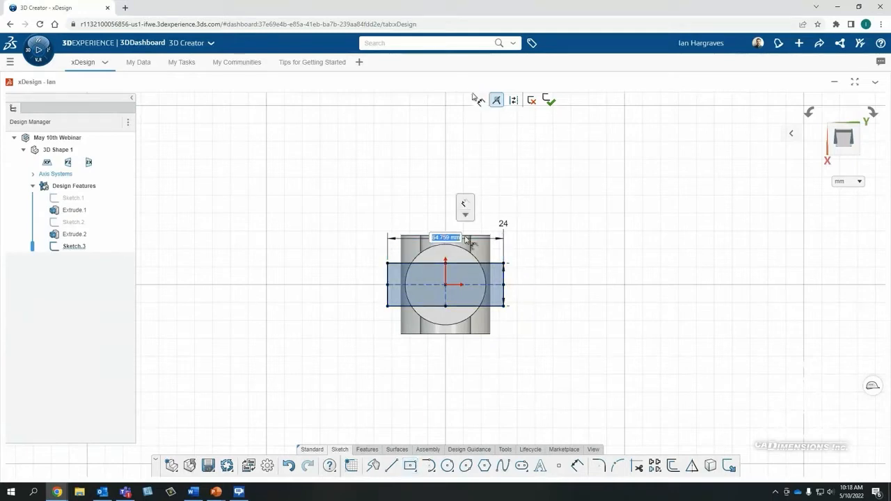
key("BackSpace")
key("Escape")
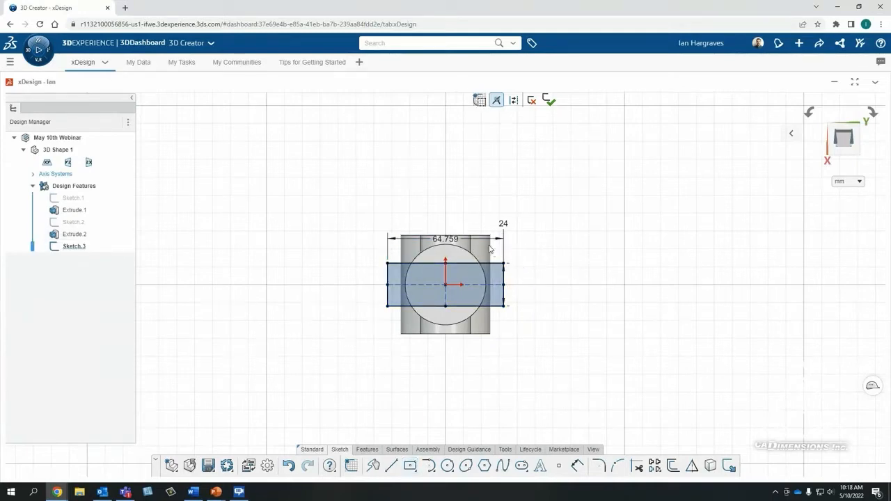
Delete the rectangle's width dimension and pull its corner inward to about the width of the main body.
left_click(446, 239)
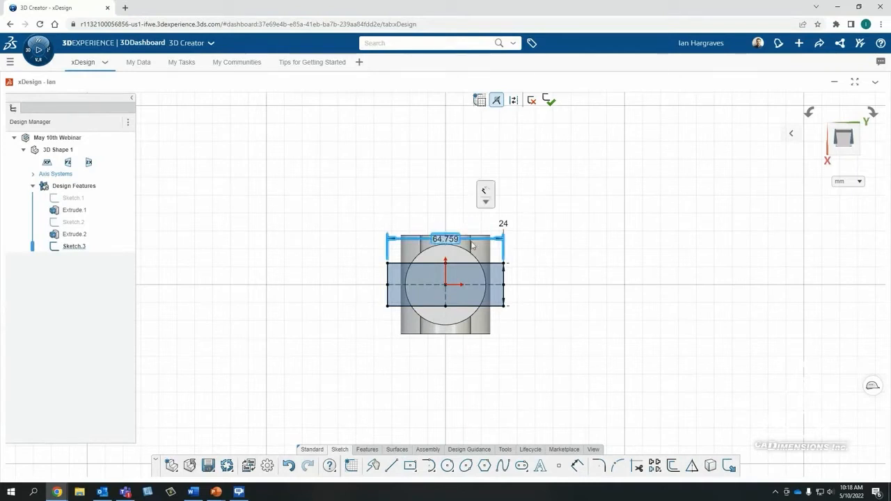
key("Delete")
scroll(507, 264, "up", 4)
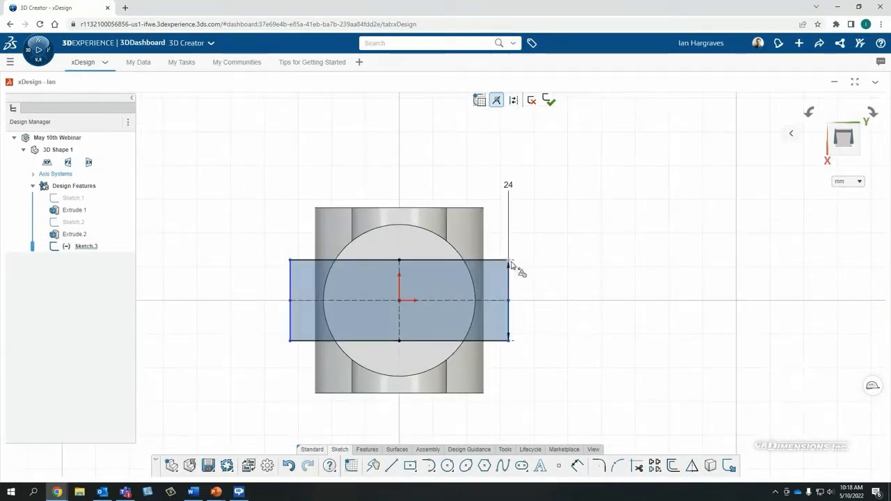
left_click_drag(512, 265, 485, 262)
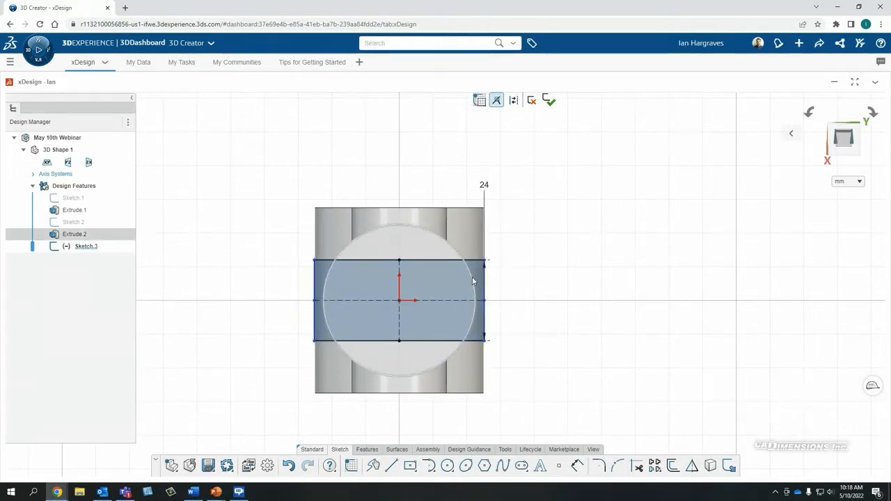
Constrain the rectangle's corner coincident with the cylinder's circular edge and place the 24 mm dimension clear of the model.
left_click(491, 268)
left_click(485, 262)
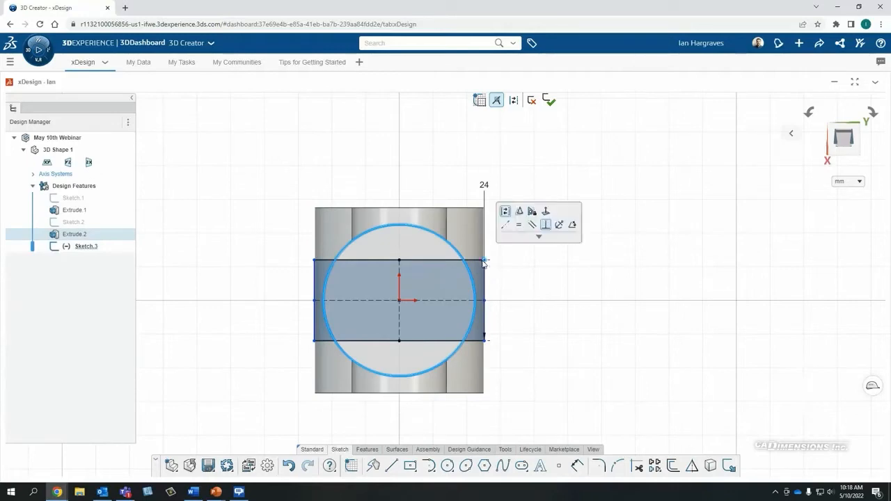
left_click(506, 224)
left_click(497, 332)
right_click_drag(497, 332, 445, 271)
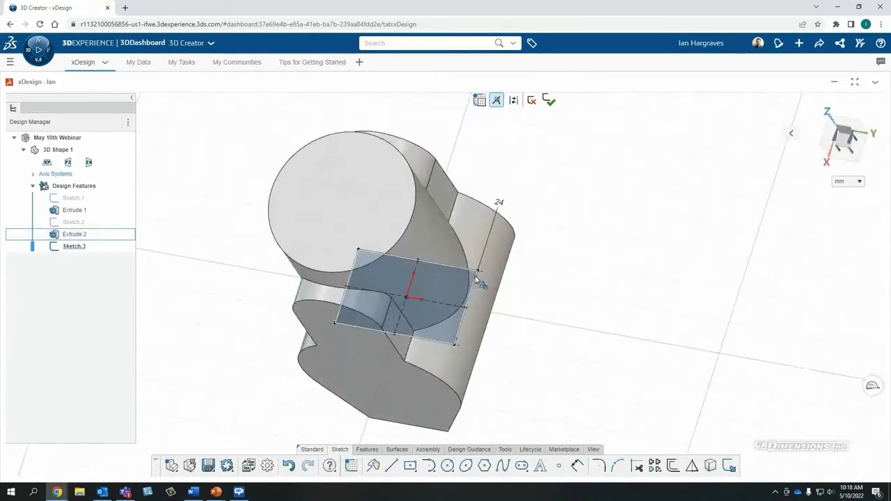
left_click(478, 275)
left_click(499, 202)
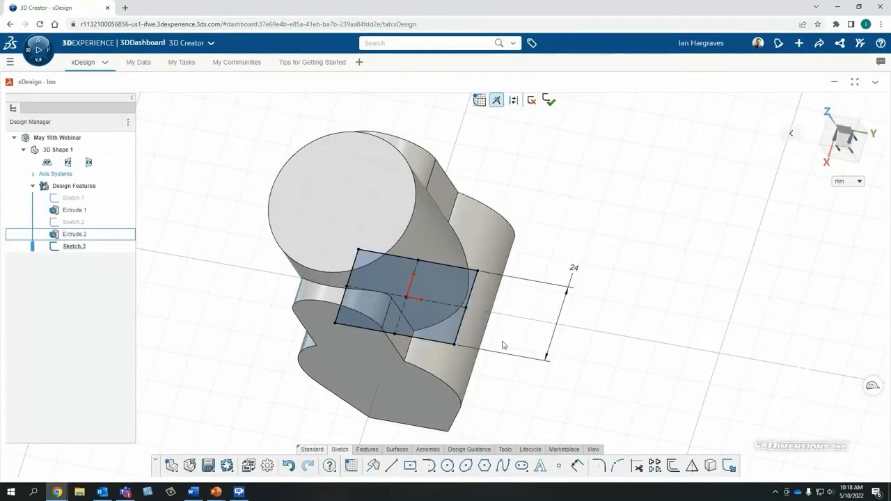
Extrude the rectangle downward by a blind distance of 95 mm, adding it to the body.
left_click(367, 449)
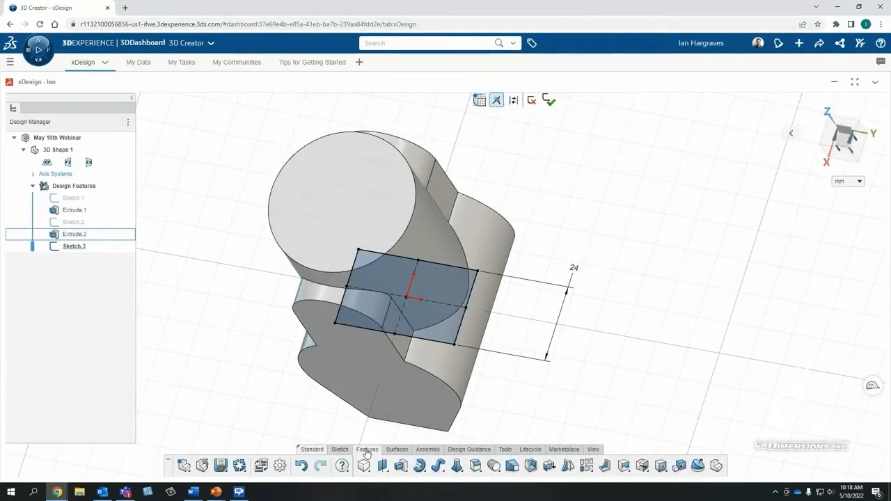
left_click(401, 465)
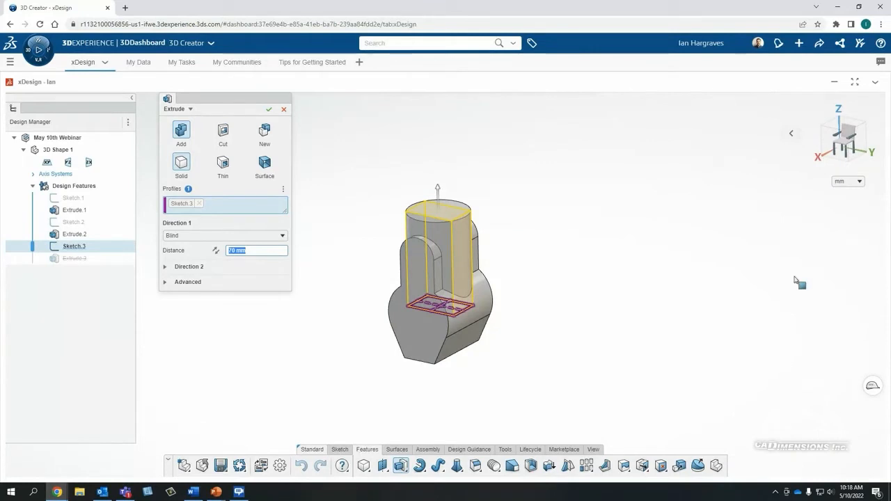
left_click(216, 251)
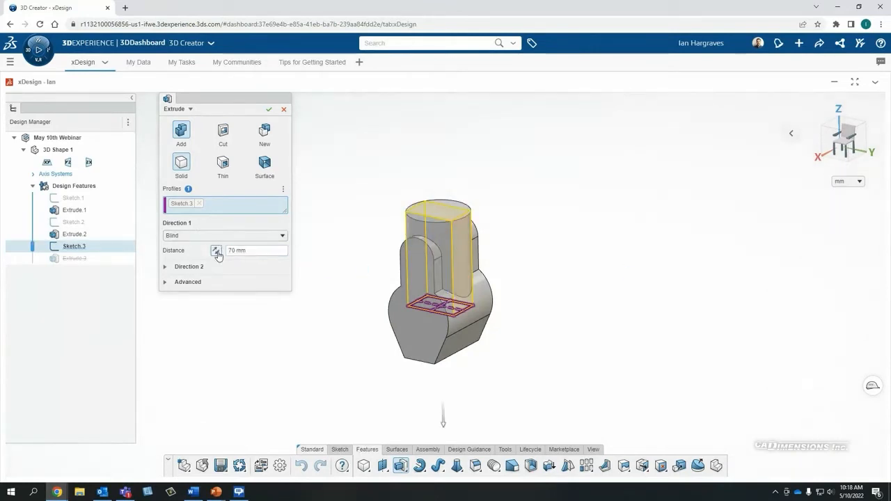
left_click(257, 253)
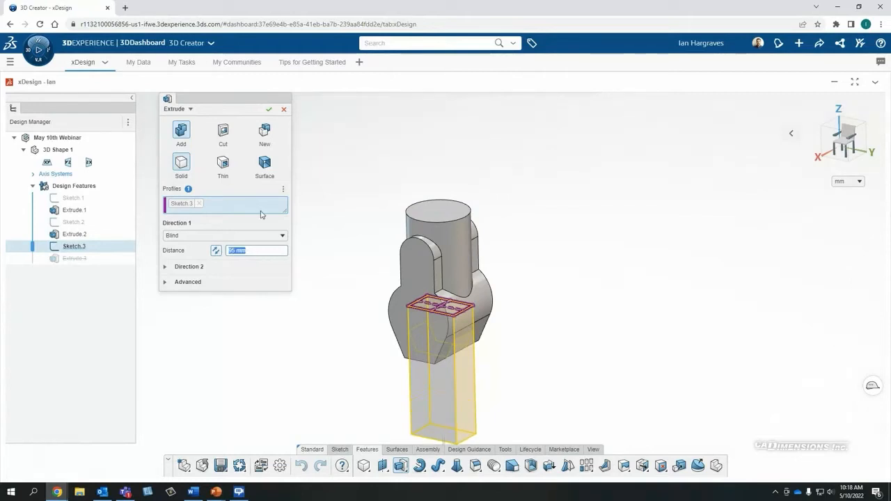
left_click(268, 110)
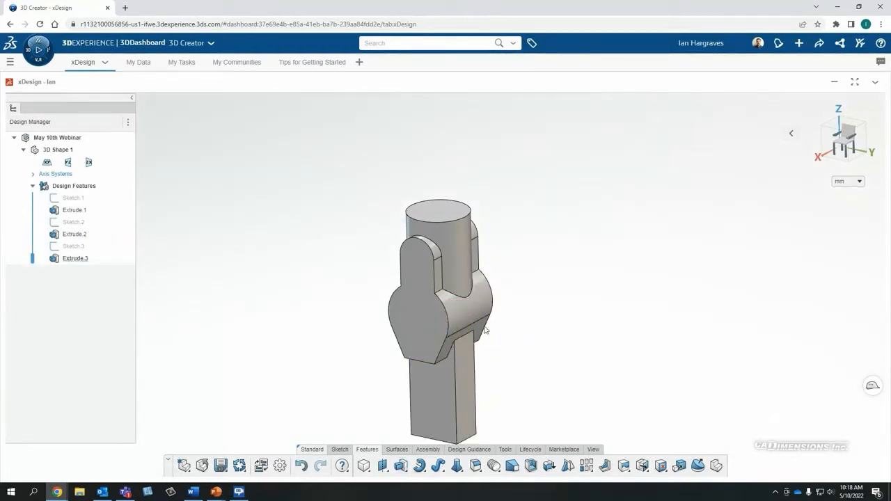
mouse_move(487, 344)
middle_mouse_down()
mouse_move(545, 346)
mouse_move(471, 337)
mouse_move(489, 343)
middle_mouse_up()
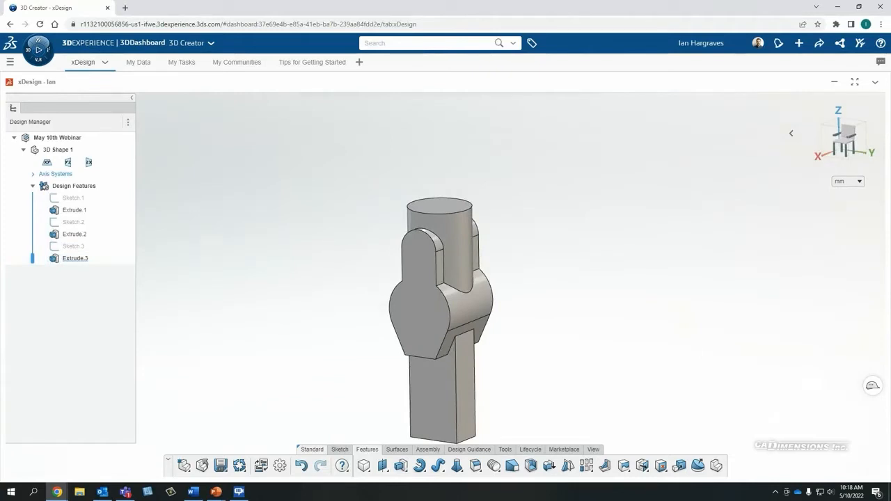
scroll(559, 335, "down", 2)
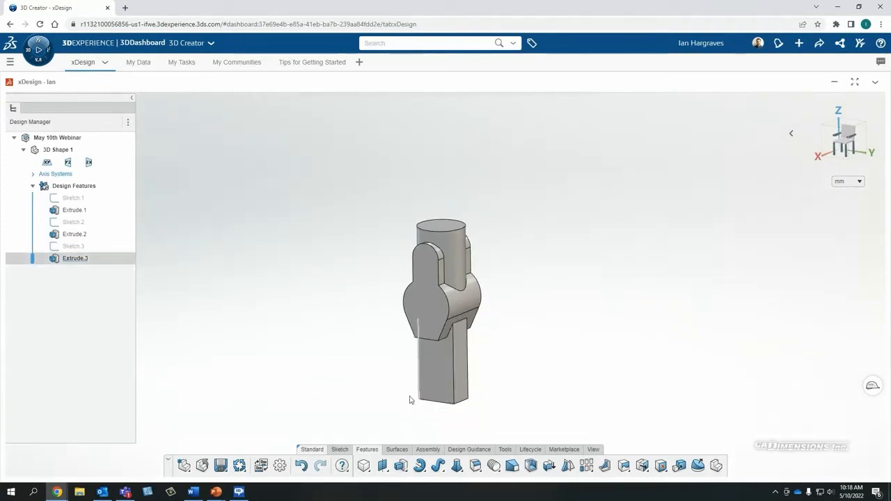
left_click(440, 399)
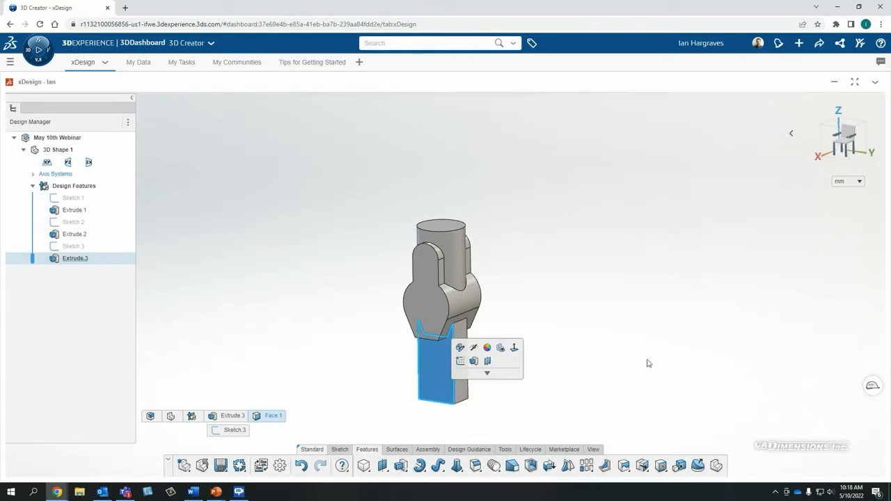
left_click(667, 260)
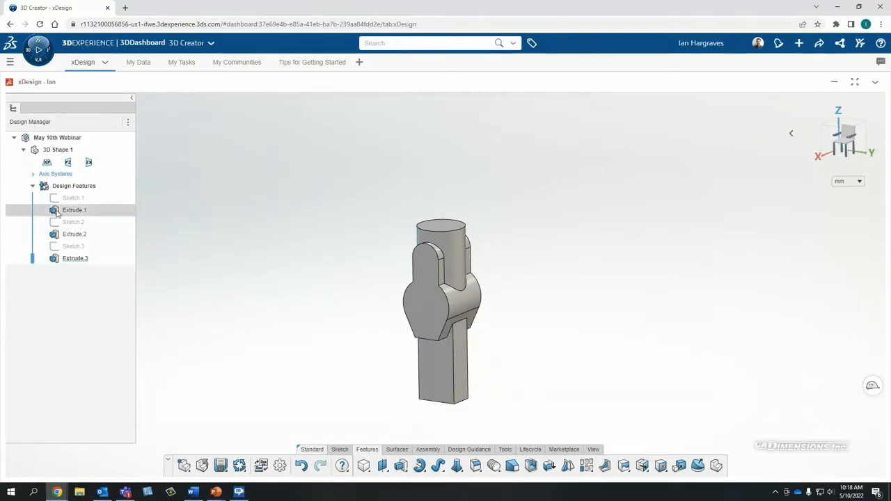
Sketch a 65 mm diameter circle on the YZ plane, centred on the midpoint of the rectangular shank's bottom edge.
left_click(68, 162)
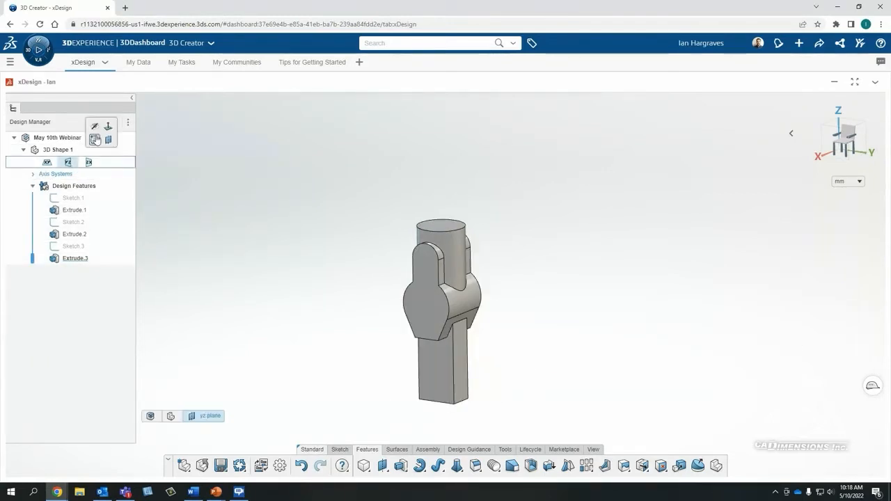
left_click(96, 139)
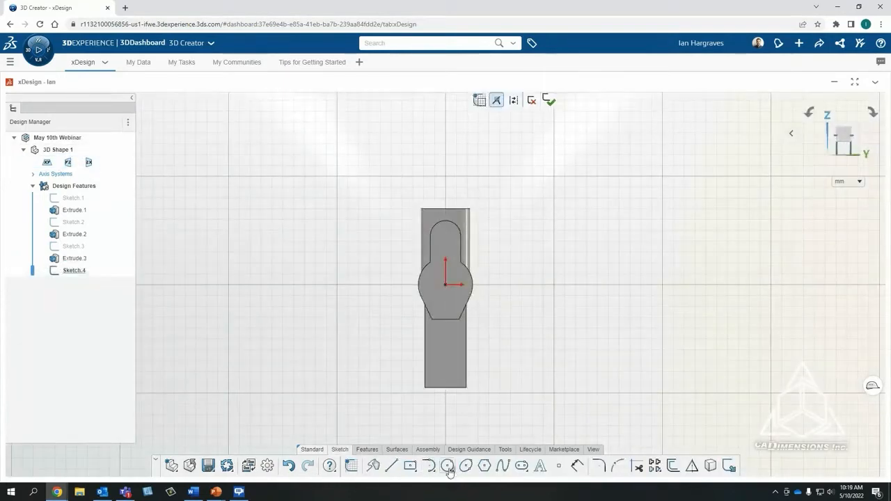
left_click(447, 466)
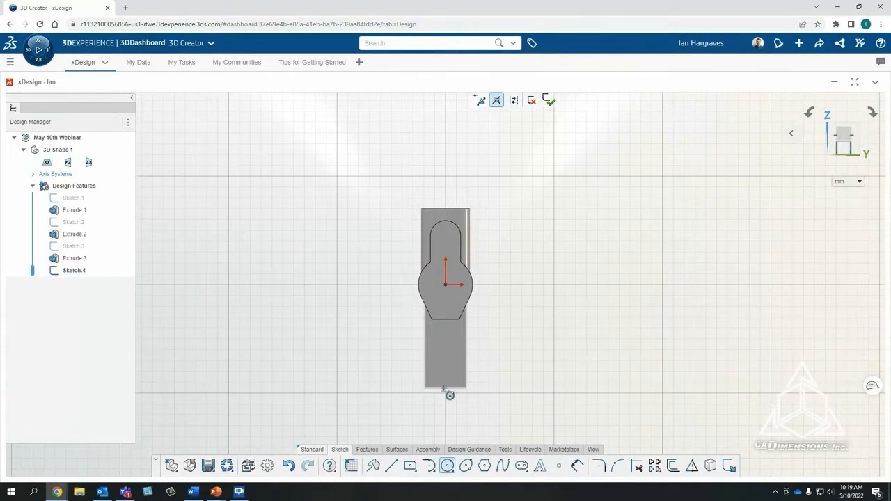
left_click(445, 388)
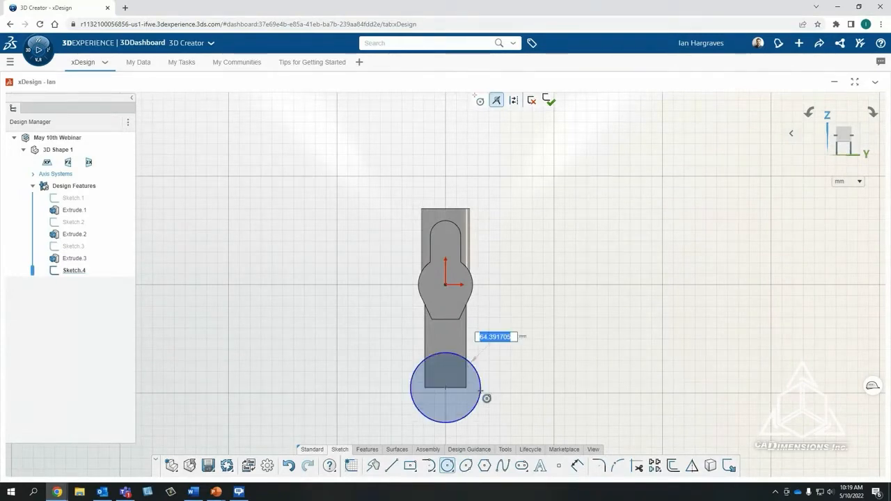
type("65")
key("Return")
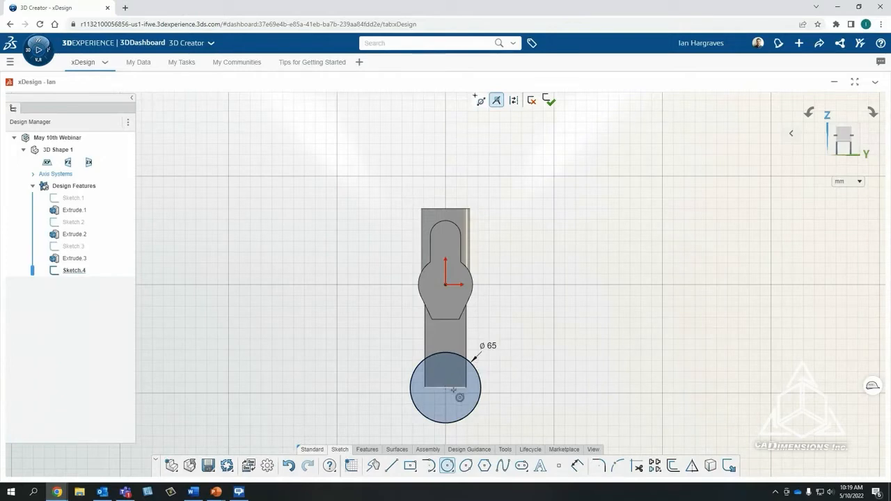
key("Escape")
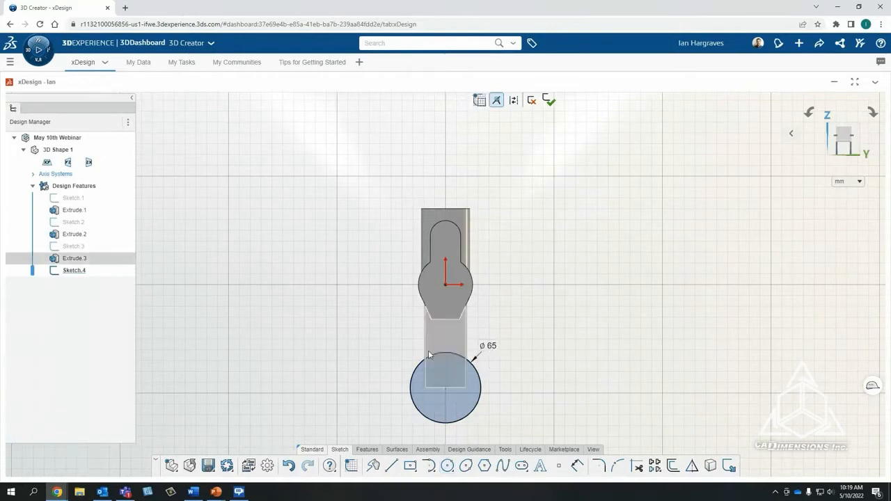
Extrude the 65 mm circle as an added solid, 35 mm midplane about the YZ plane.
left_click(369, 450)
left_click(400, 465)
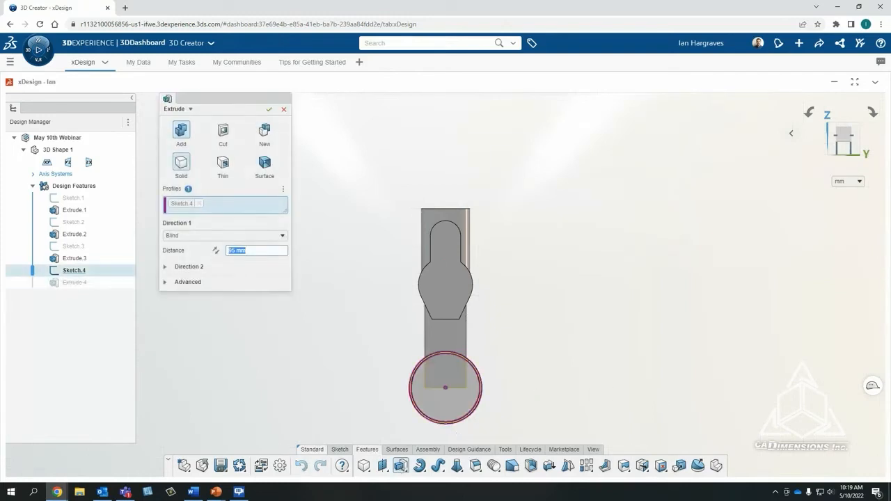
left_click(243, 235)
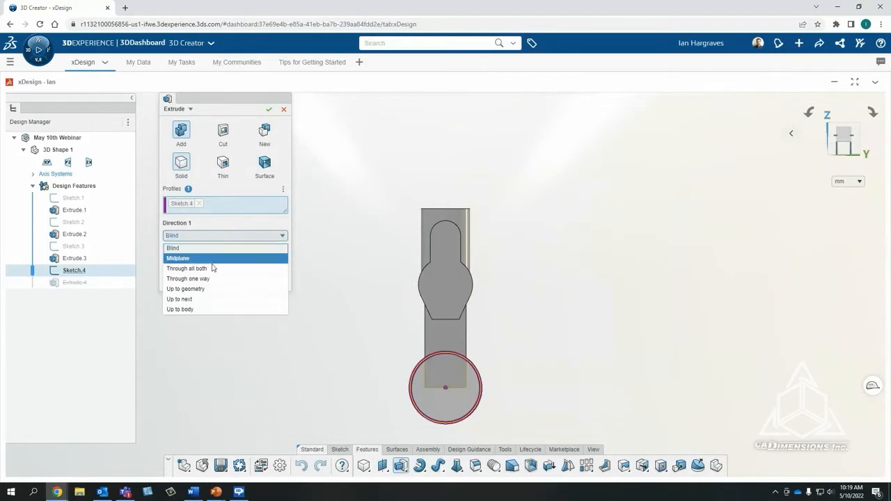
left_click(209, 257)
middle_click_drag(404, 303, 370, 337)
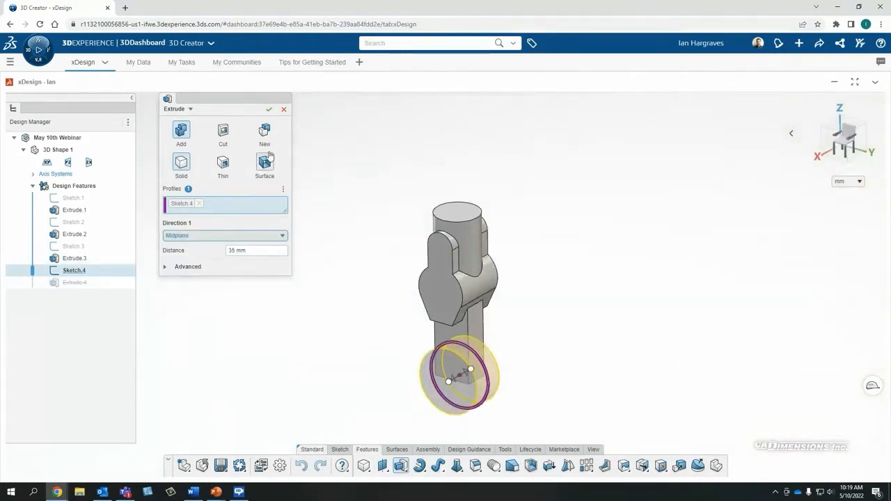
left_click(269, 109)
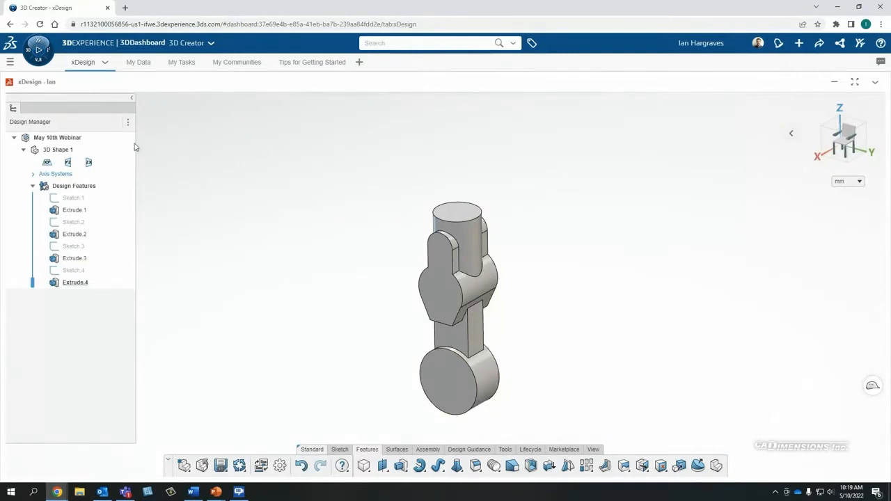
Sketch a 28 mm diameter circle on the ZX plane, centred on the origin.
left_click(89, 163)
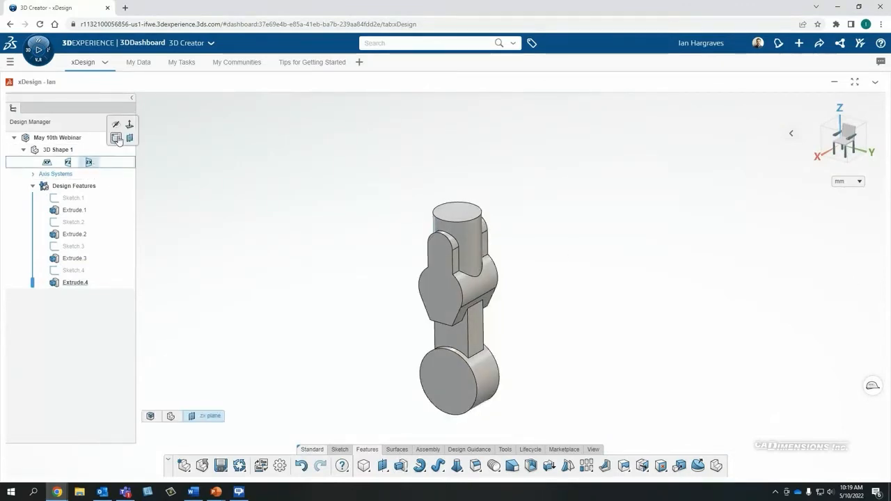
left_click(116, 138)
left_click(447, 466)
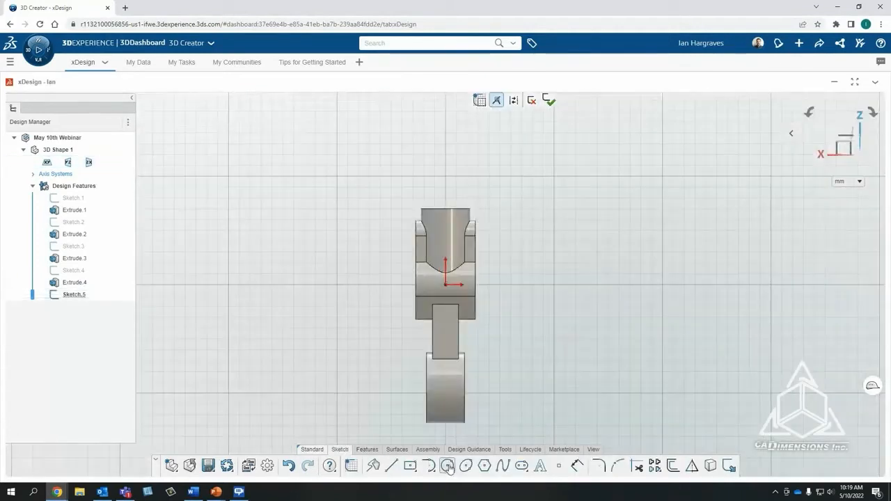
left_click(445, 284)
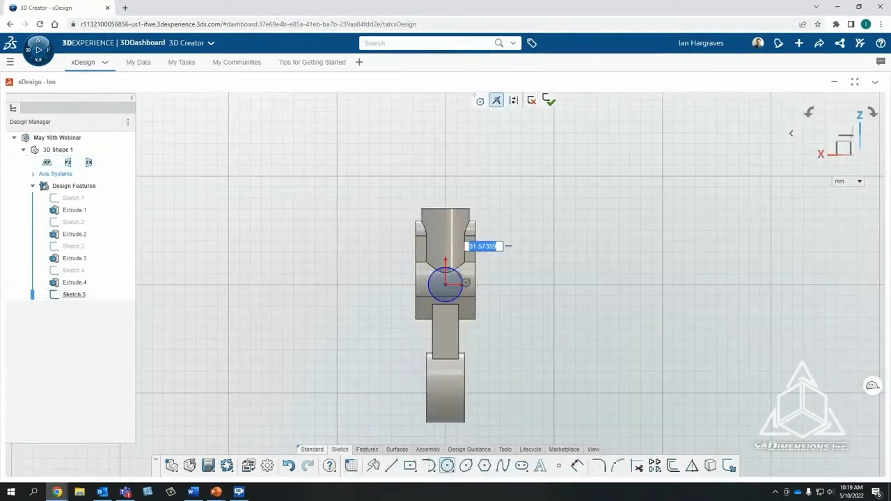
type("28")
key("Return")
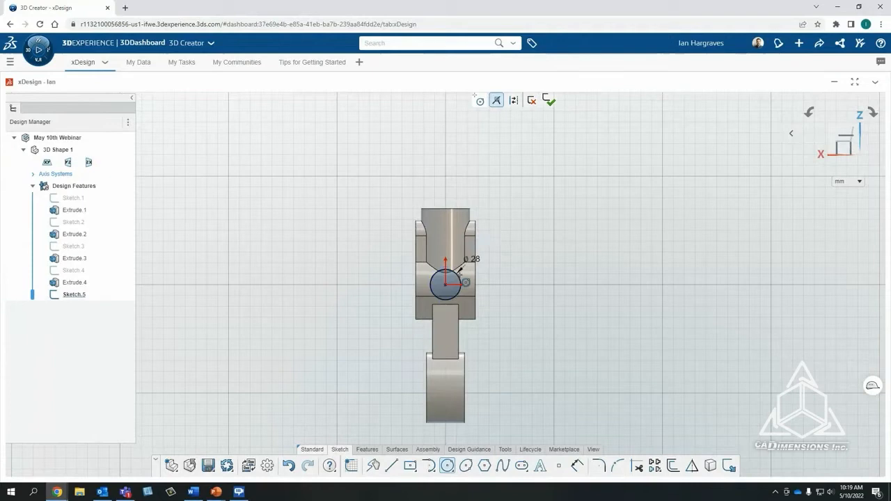
Extrude the 28 mm circle with a midplane end condition, adding a cross cylinder through the main body.
left_click(371, 451)
left_click(401, 465)
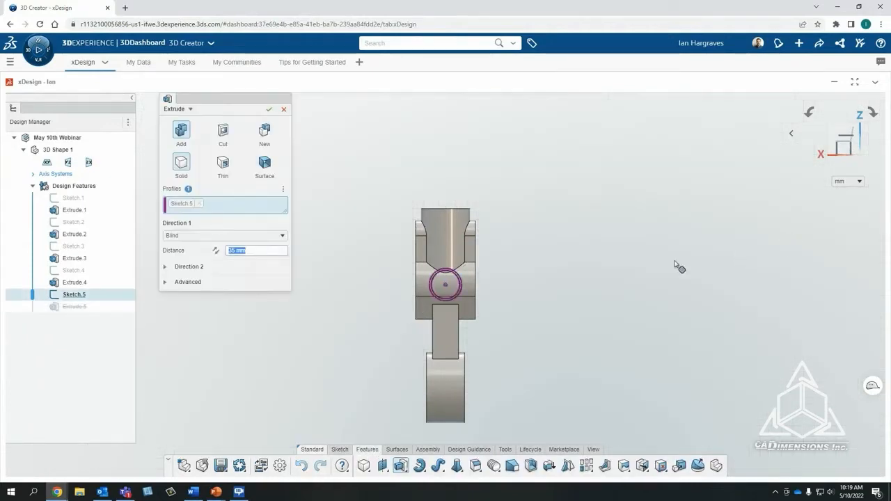
left_click(238, 244)
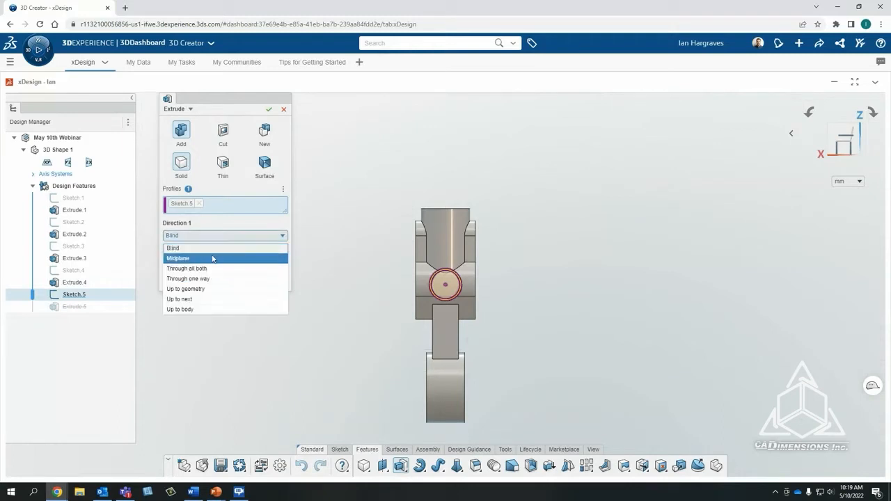
left_click(214, 257)
left_click(269, 109)
Examine the body and its cross cylinder from an angled close view, along with the end of the feature history.
middle_click_drag(480, 307, 504, 333)
middle_click_drag(403, 317, 399, 337)
scroll(390, 315, "up", 3)
middle_click_drag(409, 304, 410, 314)
scroll(389, 334, "down", 2)
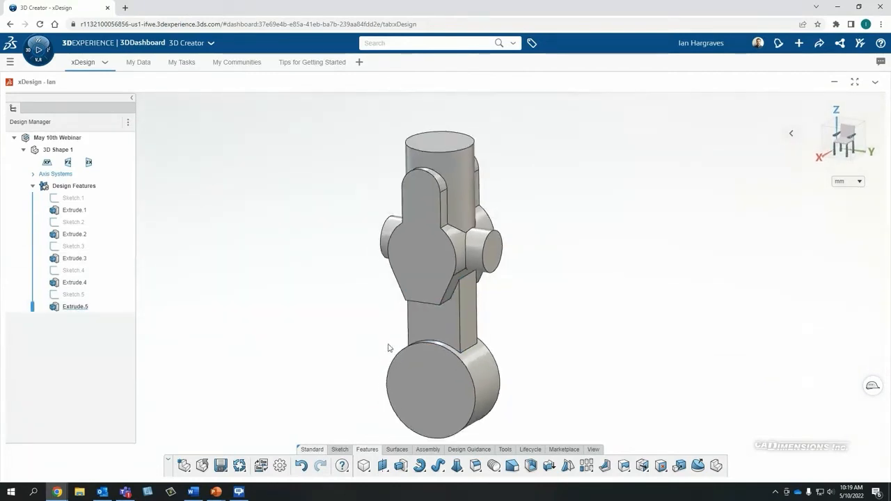
middle_click_drag(428, 285, 435, 290)
scroll(435, 290, "up", 1)
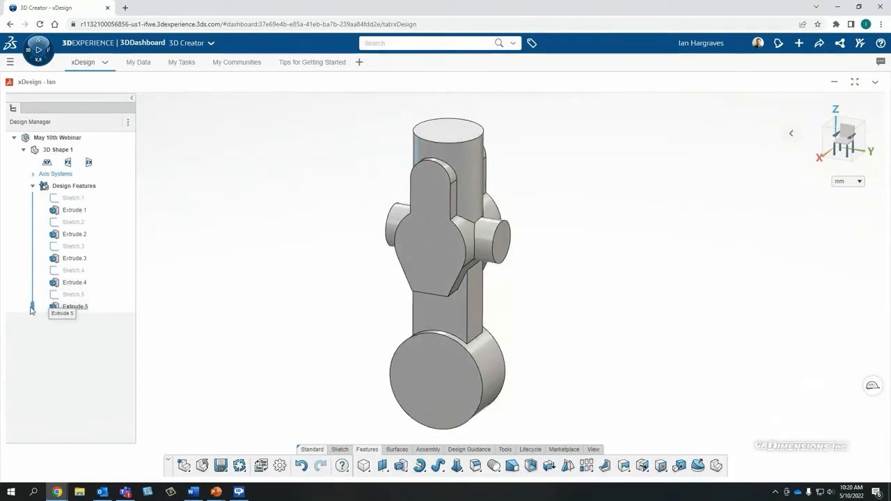
mouse_move(33, 309)
left_mouse_down()
mouse_move(35, 213)
mouse_move(32, 252)
mouse_move(54, 306)
left_mouse_up()
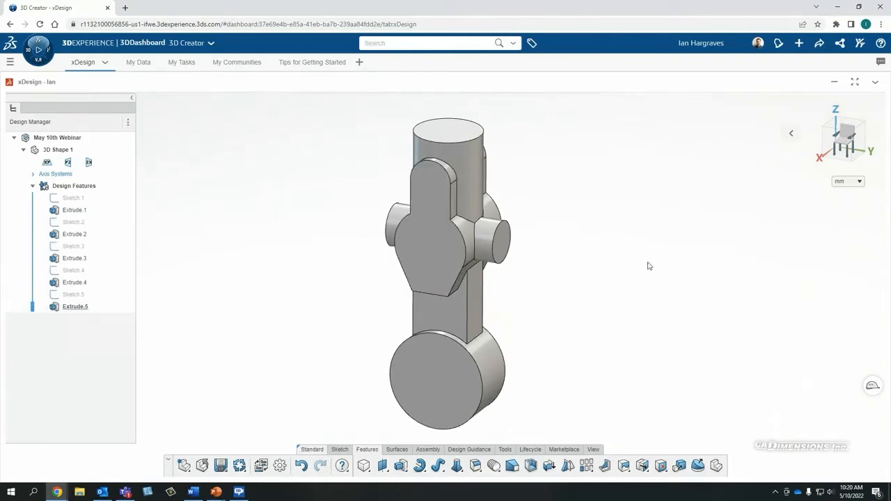
Start a sketch on the main body's flat front face and draw a 35 mm diameter circle centred on the origin.
left_click(427, 251)
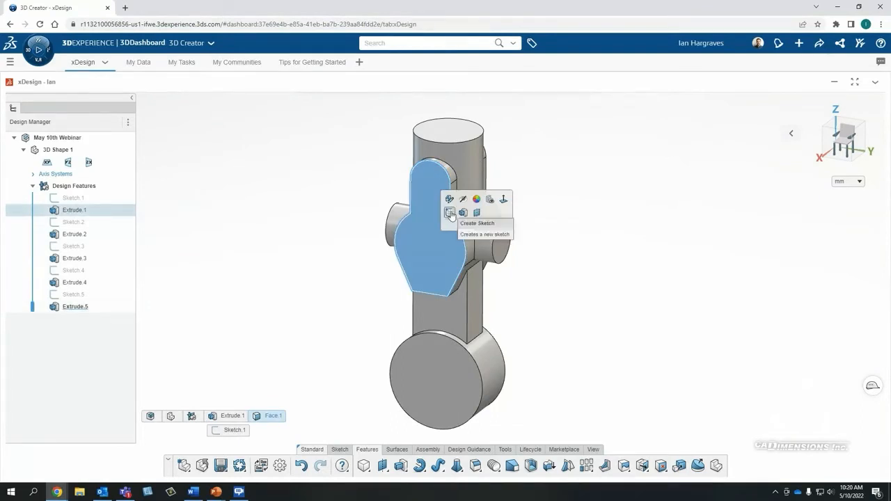
left_click(450, 213)
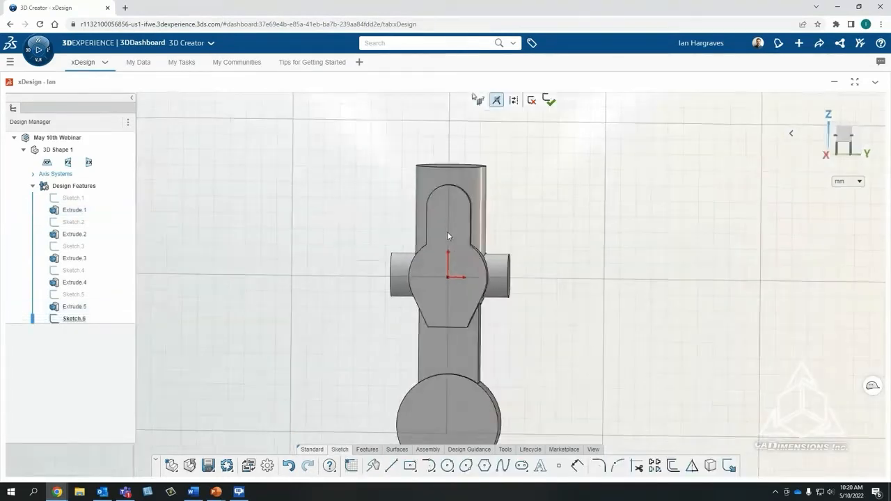
left_click(447, 466)
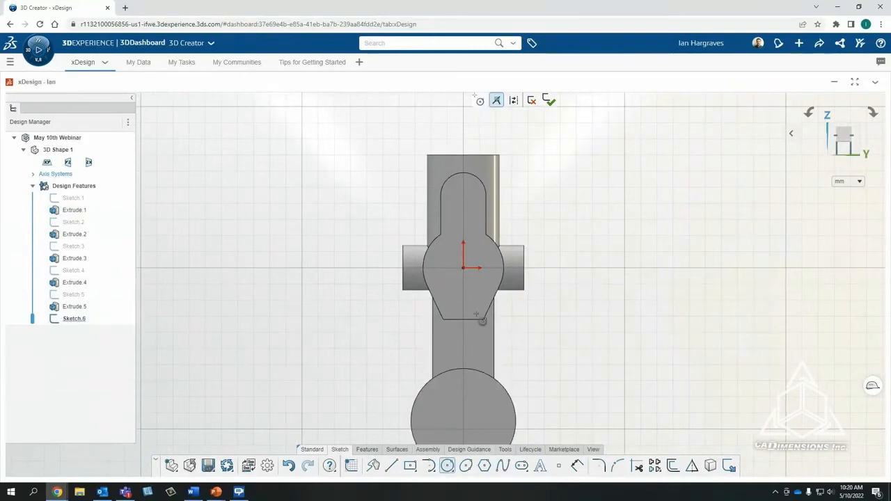
left_click(463, 268)
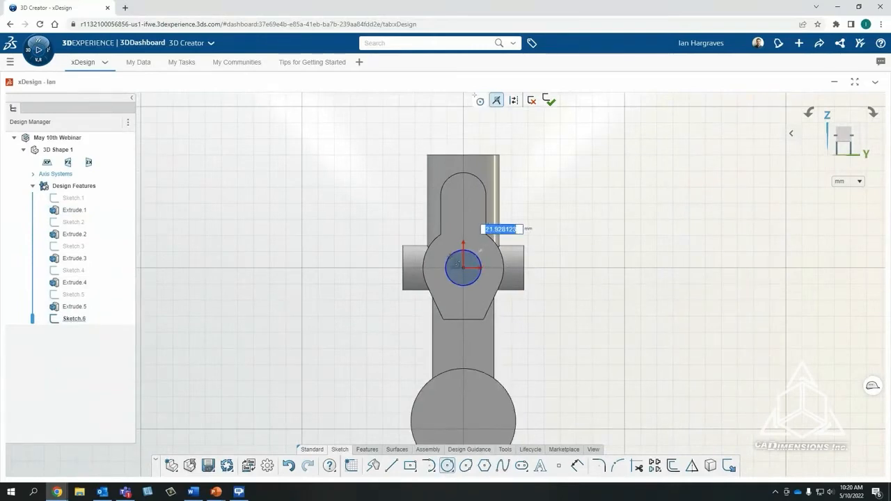
type("35")
key("Return")
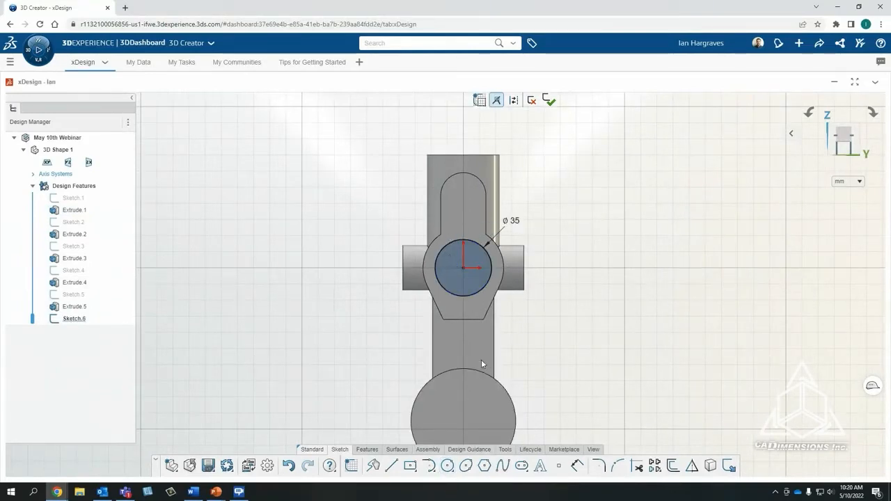
Draw a three-line keyway about 15 mm wide below the circle, with both vertical sides ending on the circle.
left_click(392, 466)
scroll(467, 309, "up", 3)
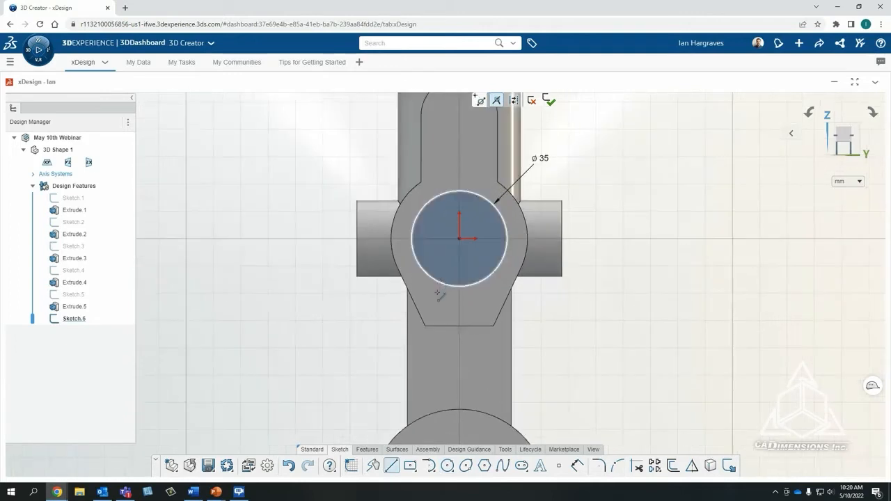
left_click(439, 283)
left_click(439, 315)
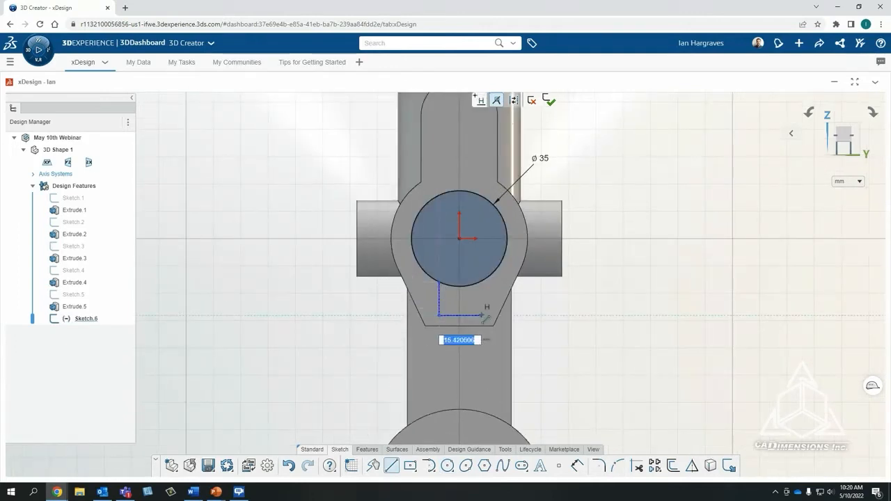
left_click(481, 316)
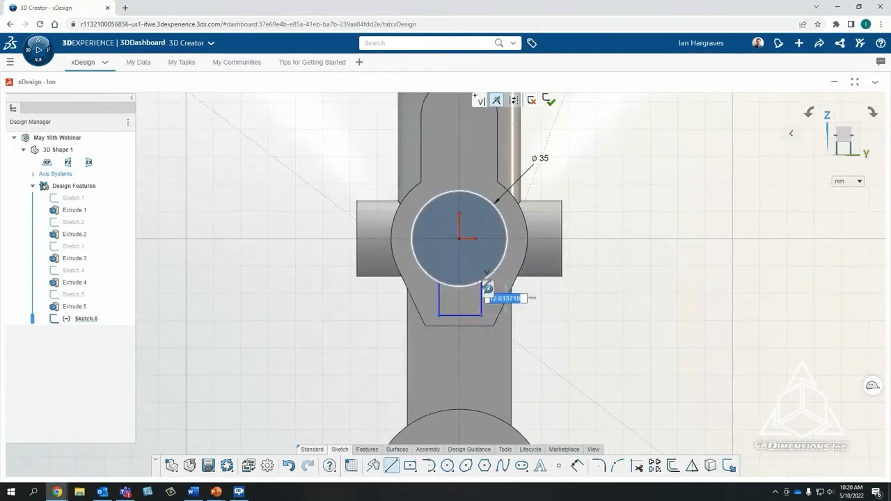
scroll(487, 287, "up", 2)
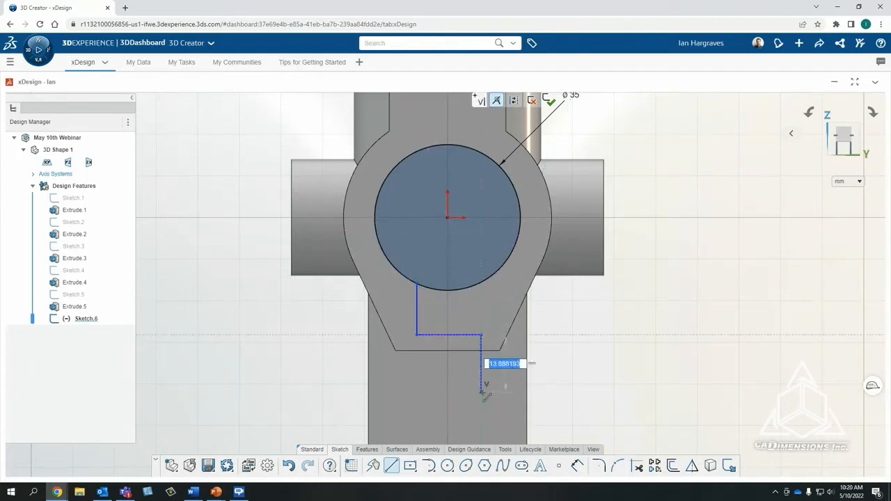
left_click(485, 285)
key("Escape")
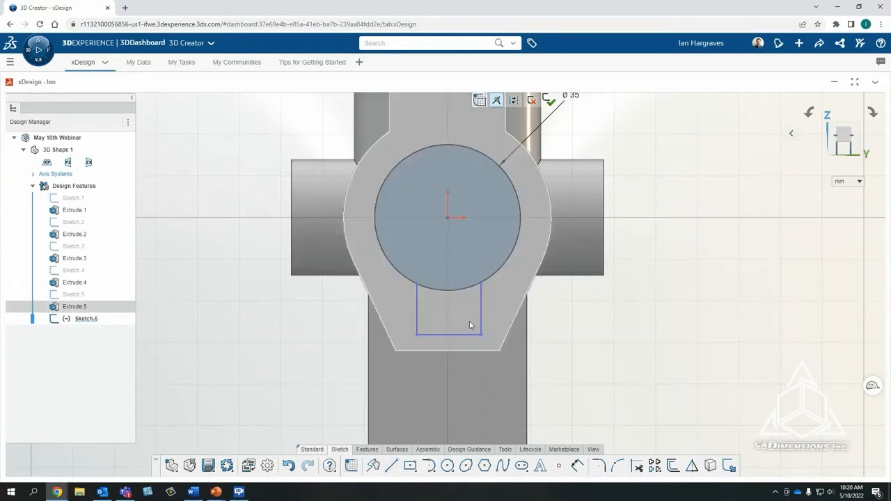
Place a point at the midpoint of the keyway's bottom line and align it vertically with the origin.
left_click(560, 466)
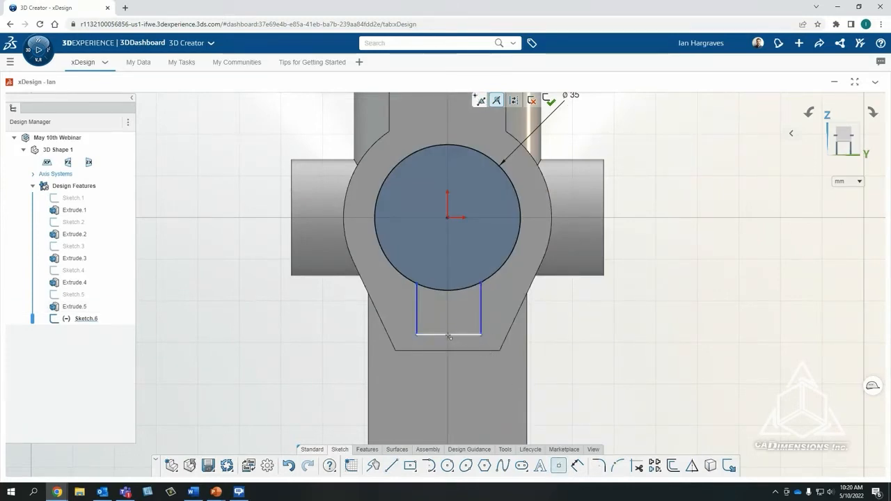
left_click(449, 336)
left_click(450, 335)
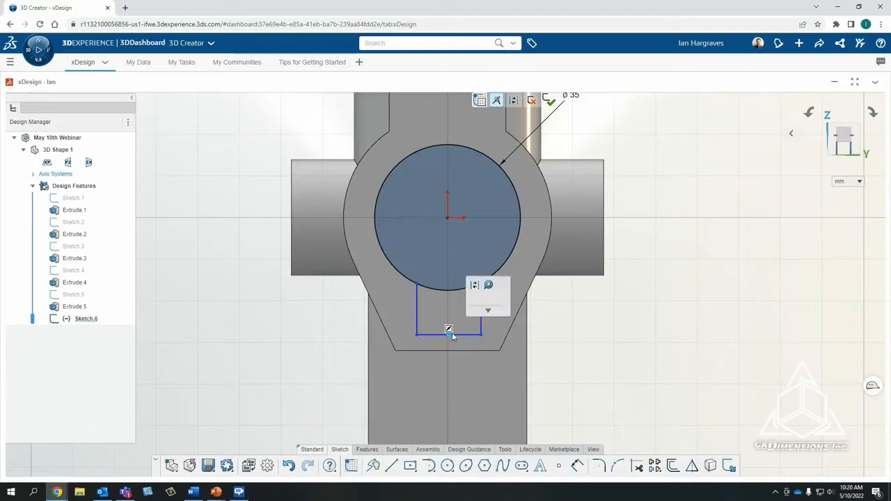
left_click(451, 212)
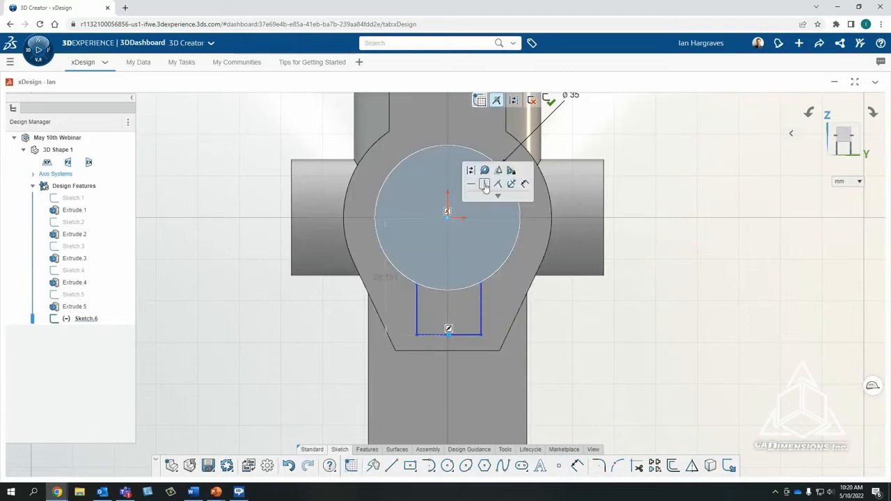
left_click(485, 185)
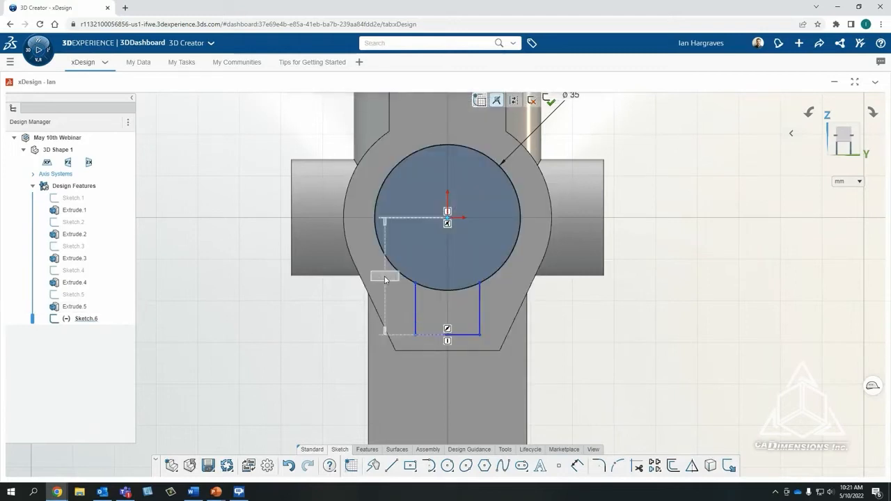
Dimension the keyway's bottom line 23 mm below the circle's centre and set the keyway width to 11 mm.
left_click(386, 278)
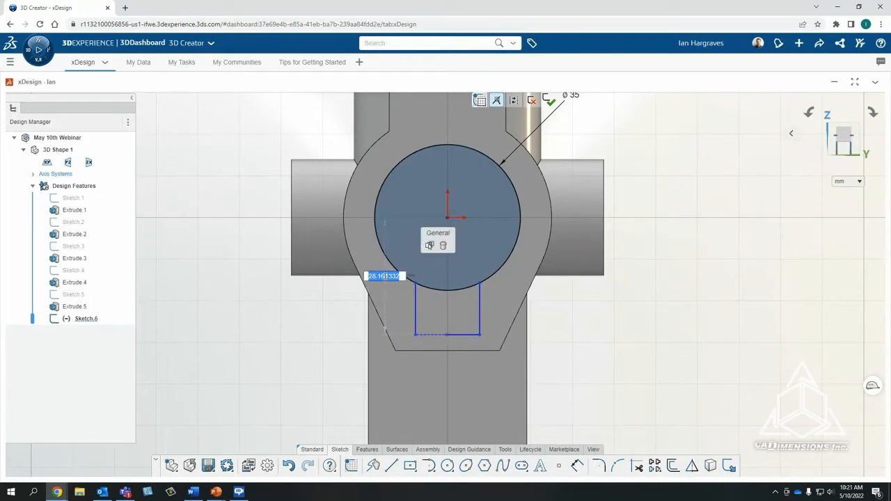
type("23")
key("Return")
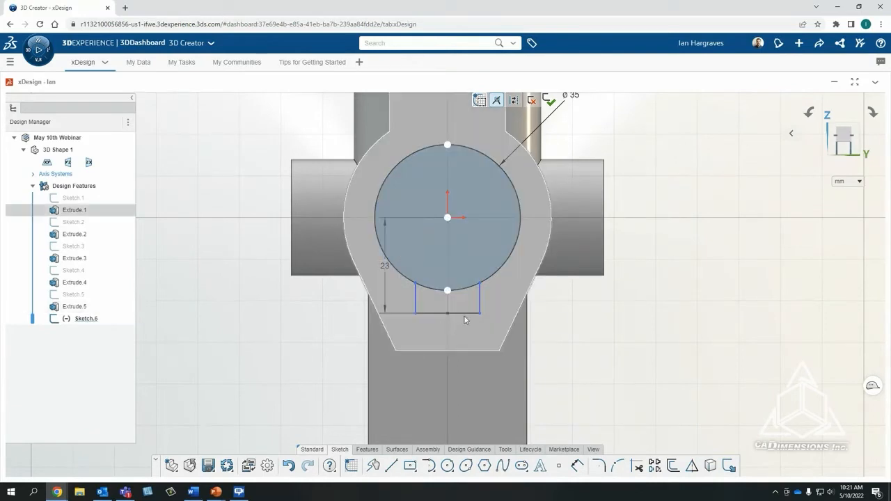
left_click(447, 313)
left_click(446, 343)
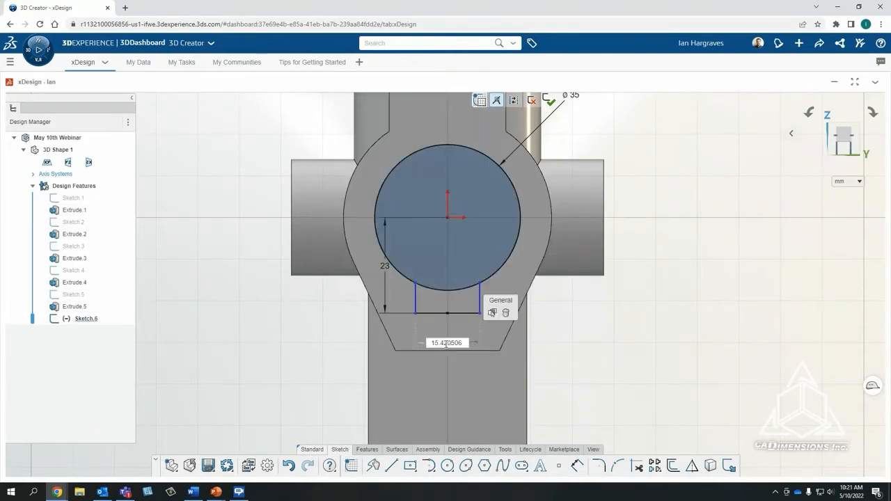
type("11")
key("Return")
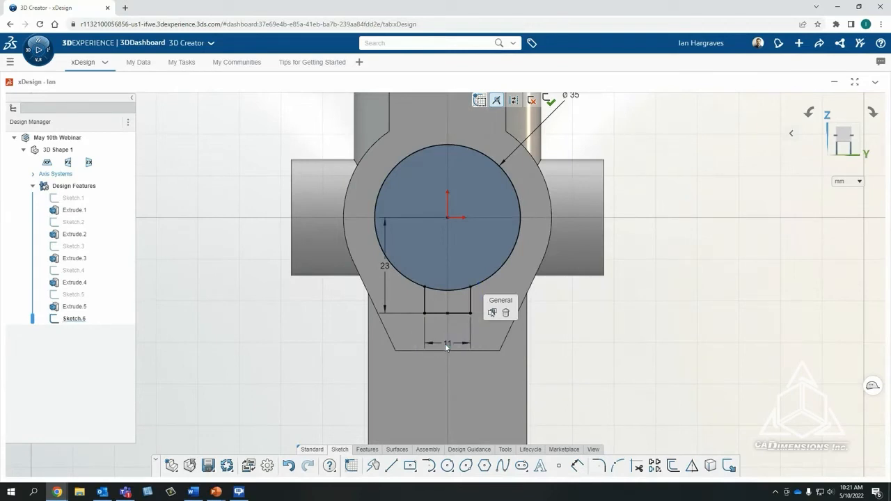
Trim away the circle's arc between the keyway's sides and finish the sketch.
left_click(636, 466)
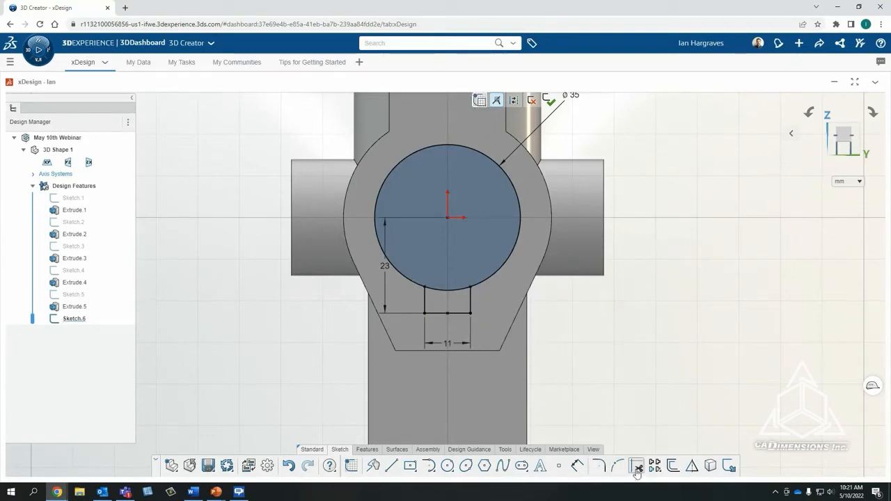
left_click(550, 101)
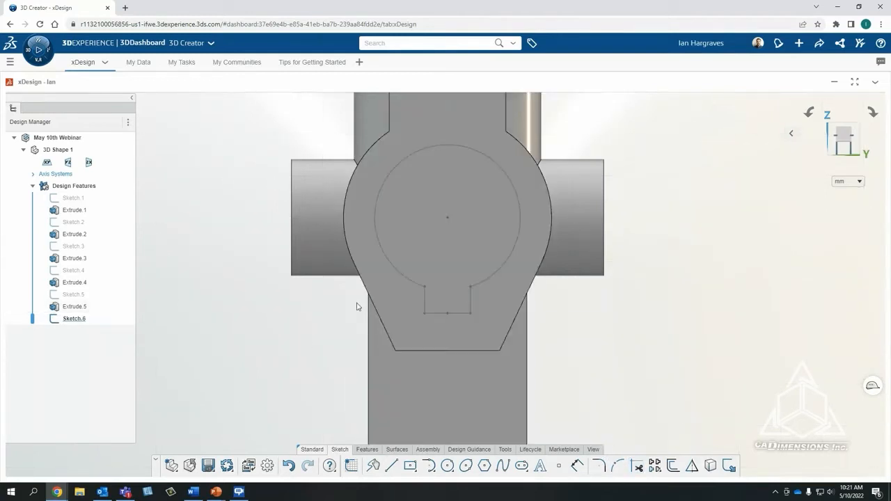
Cut the circle-and-keyway profile through the body with a solid Extrude cut set to Through one way.
left_click(75, 320)
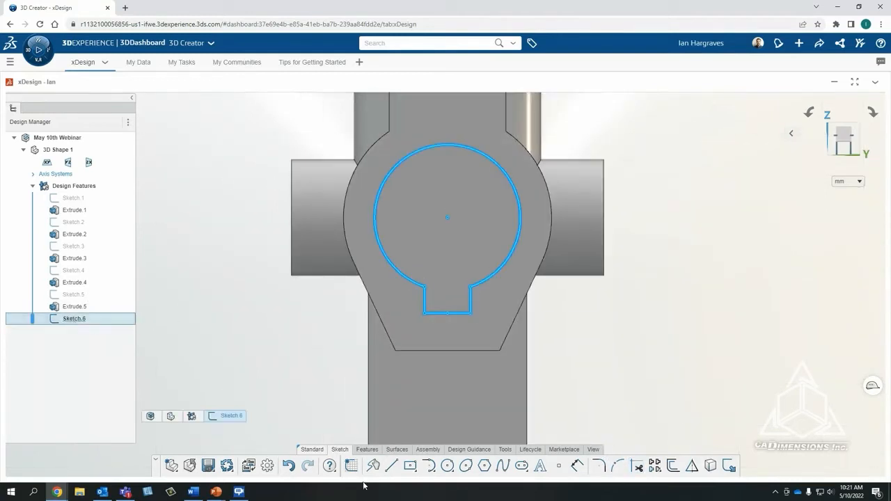
left_click(367, 449)
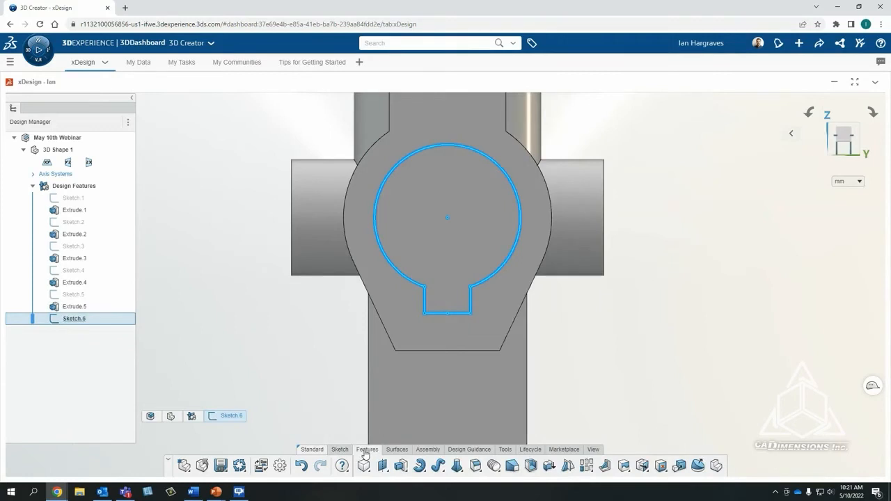
left_click(400, 465)
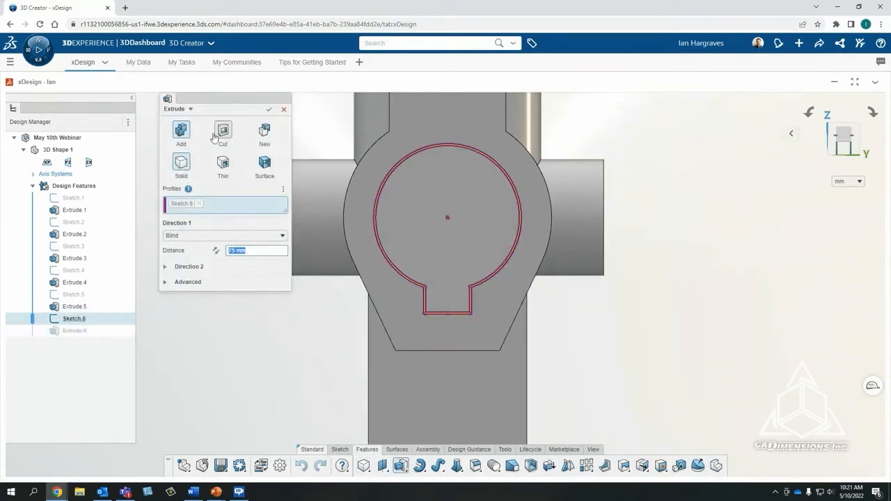
left_click(222, 132)
middle_click_drag(571, 279, 559, 298)
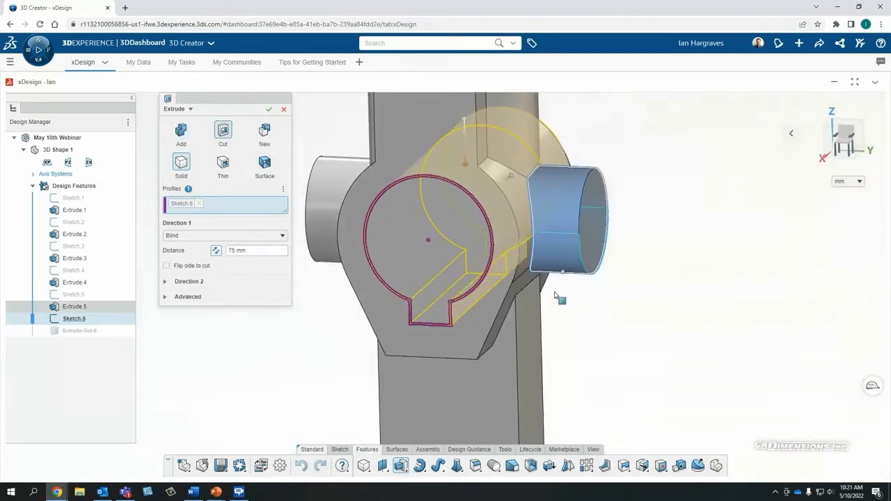
middle_click_drag(499, 273, 390, 237)
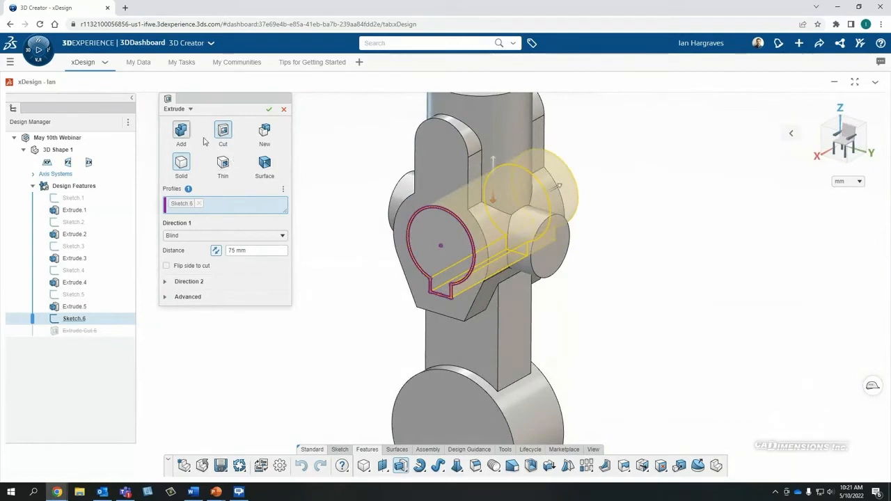
left_click(258, 235)
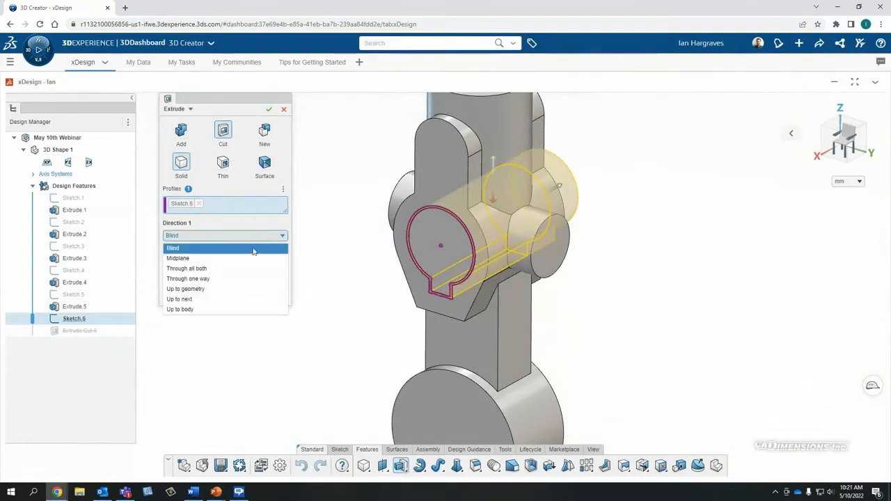
left_click(250, 279)
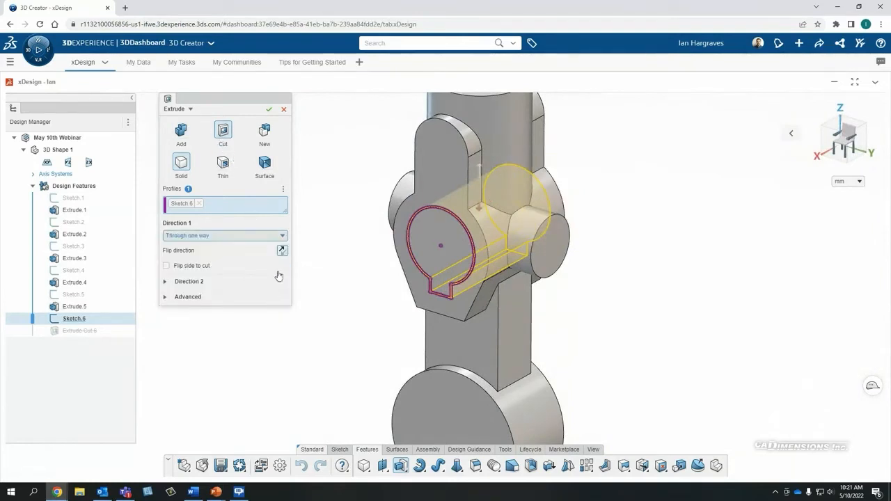
left_click(269, 110)
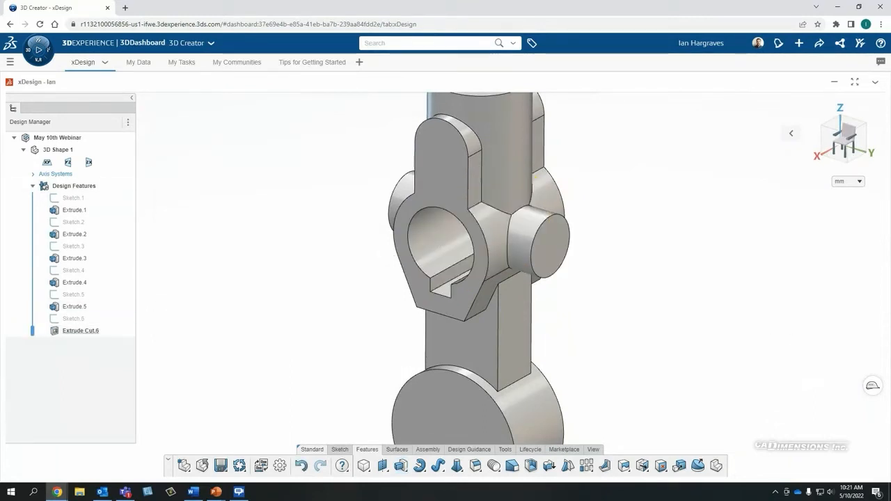
Sketch a 23 mm diameter circle centred on the origin on the vertical cylinder's top face.
scroll(488, 174, "down", 3)
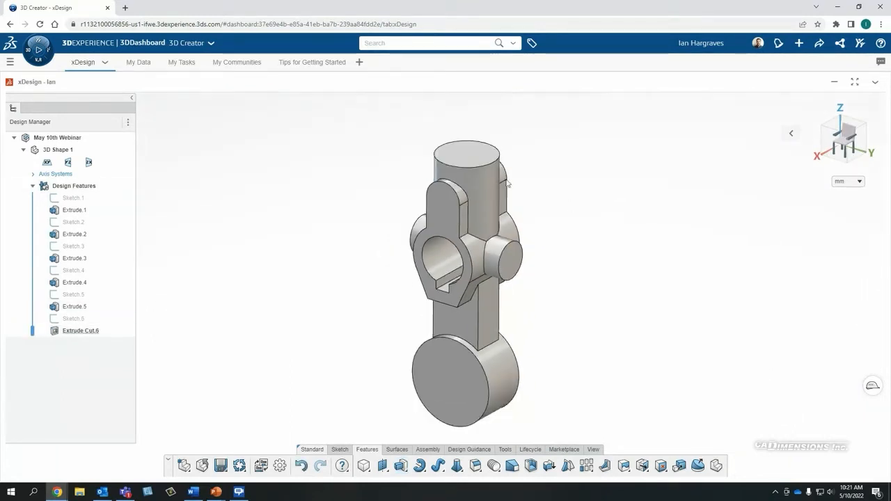
left_click(466, 155)
left_click(497, 126)
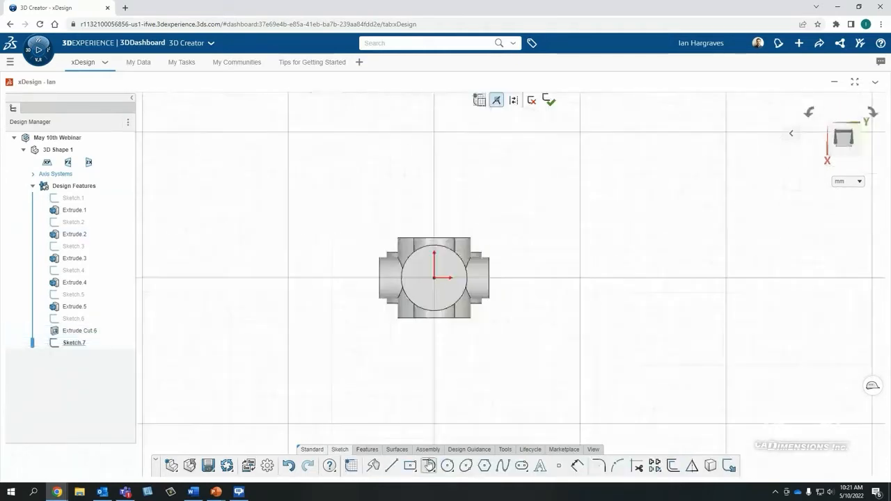
left_click(448, 468)
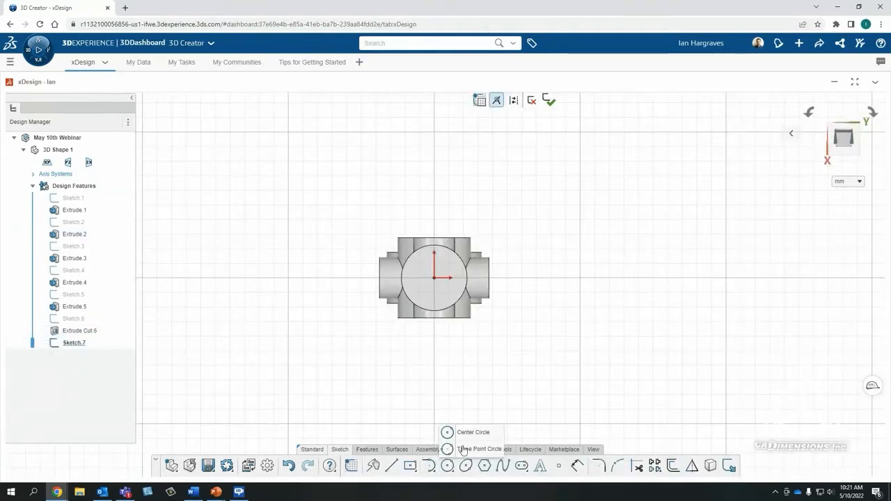
left_click(447, 433)
left_click(435, 279)
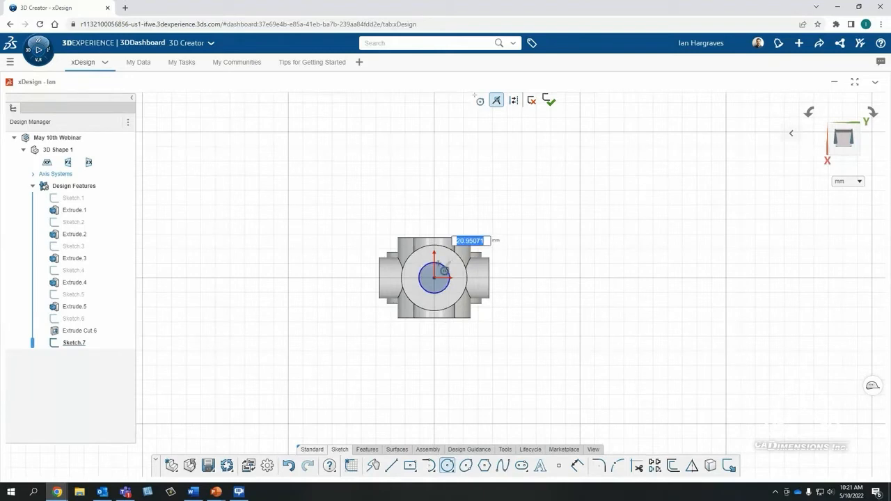
type("23")
key("Return")
key("Escape")
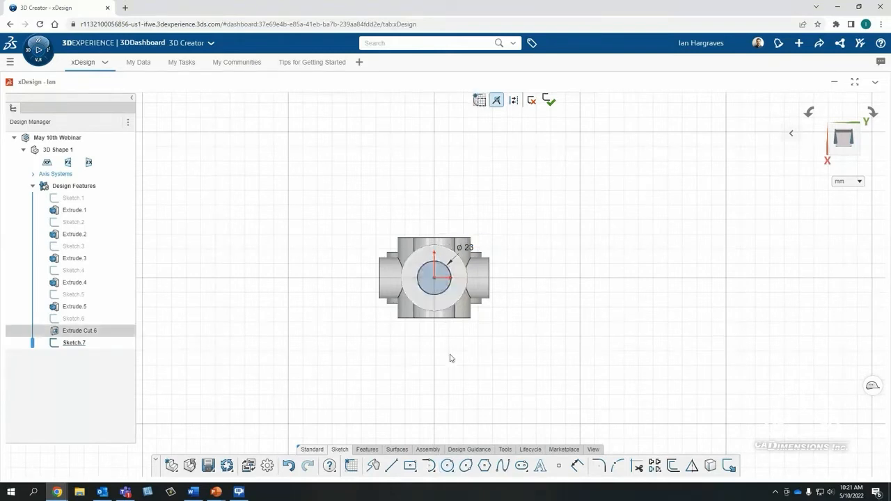
Extrude-cut the 23 mm circle down into the vertical cylinder with the Up to next end condition.
left_click(367, 450)
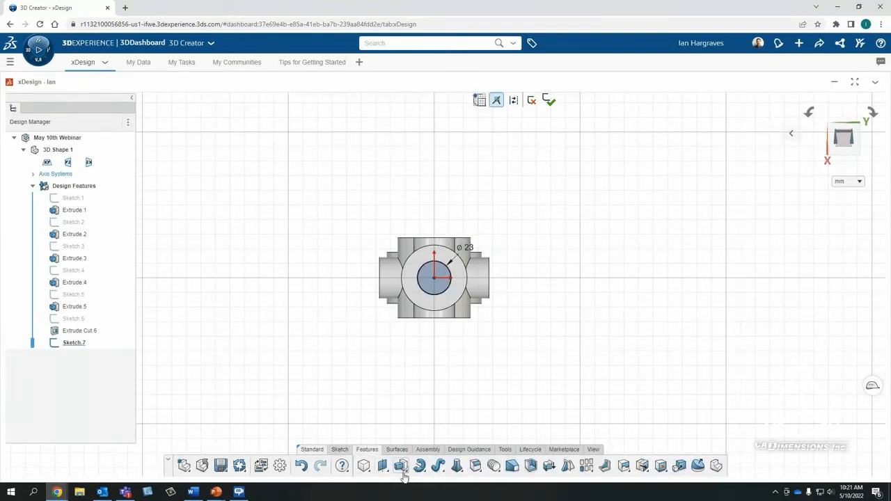
left_click(404, 472)
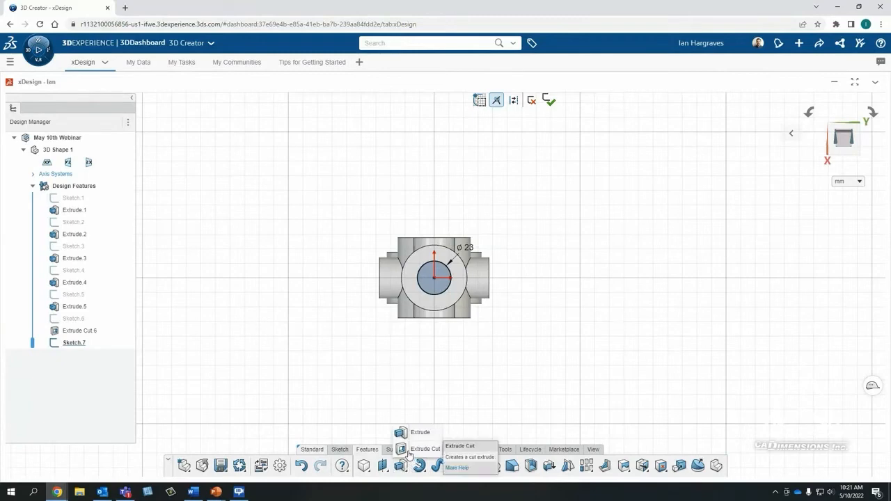
left_click(420, 449)
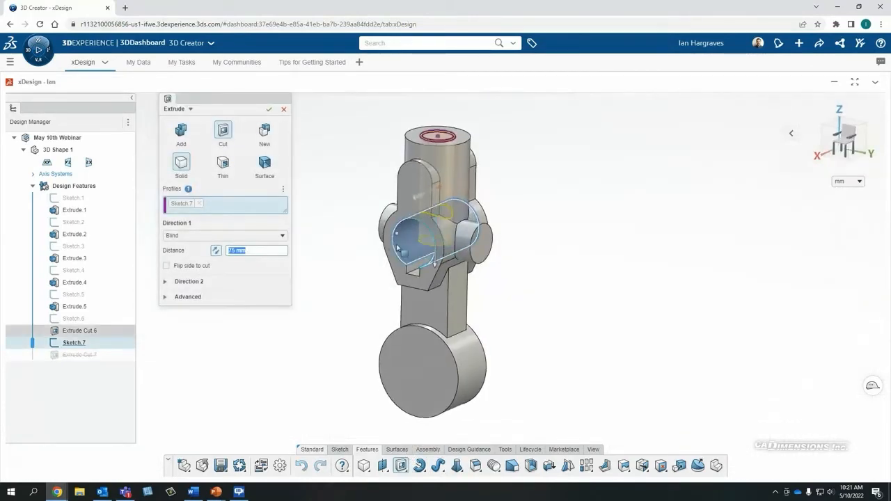
left_click(267, 236)
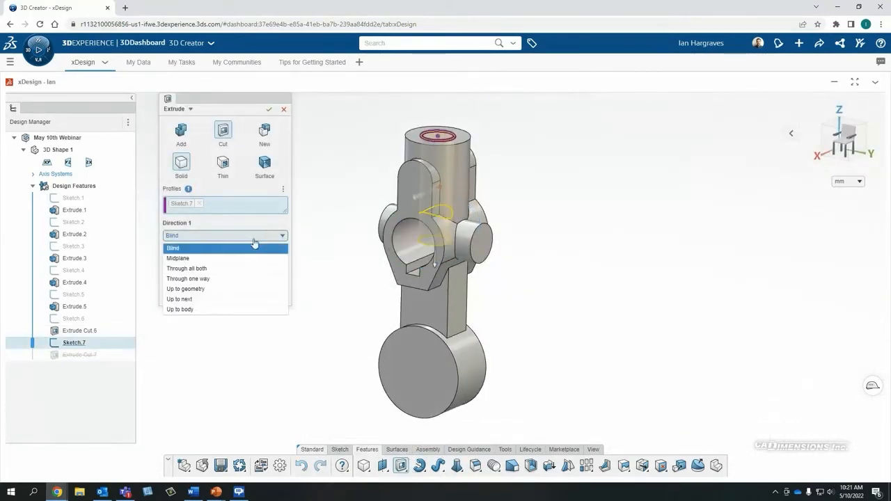
left_click(227, 298)
middle_click_drag(368, 319, 392, 278)
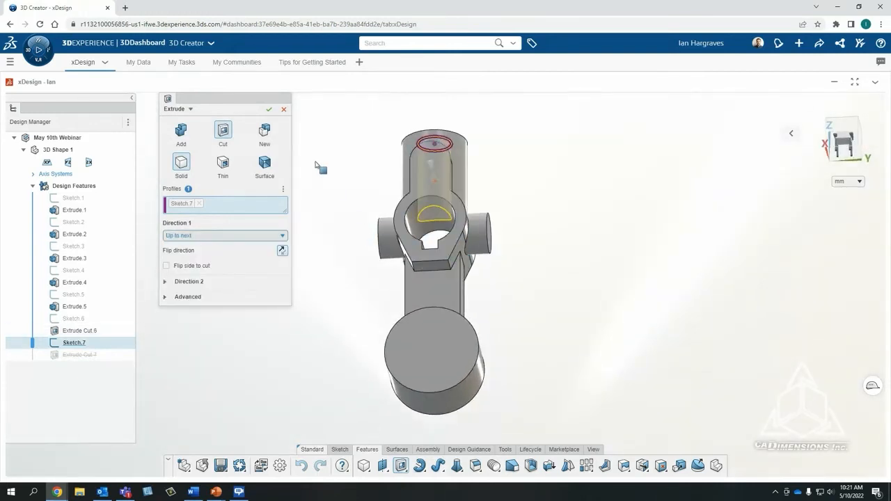
left_click(268, 109)
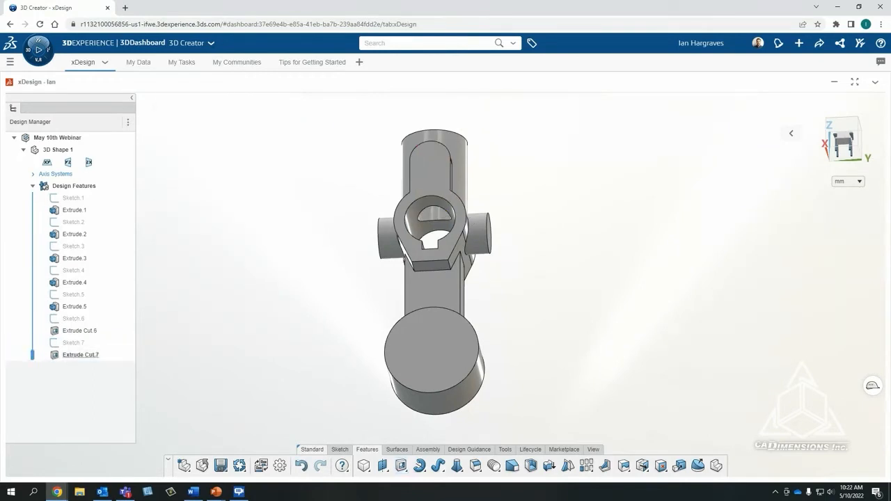
Sketch a point at the centre of the upper lug's rounded end on the front face and finish the sketch.
middle_click_drag(594, 264, 537, 318)
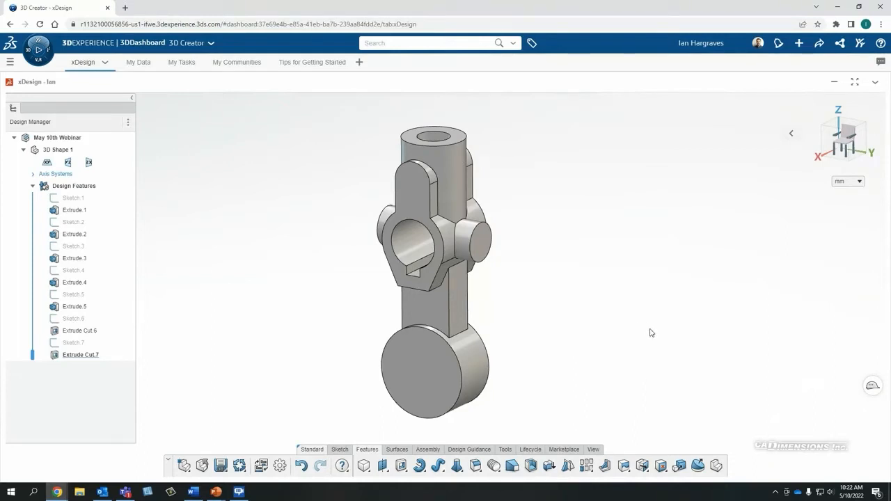
left_click(412, 179)
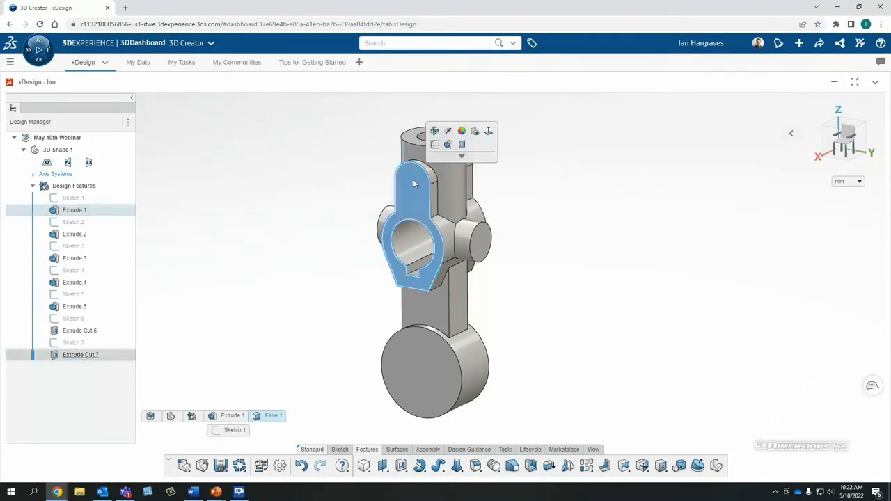
left_click(434, 146)
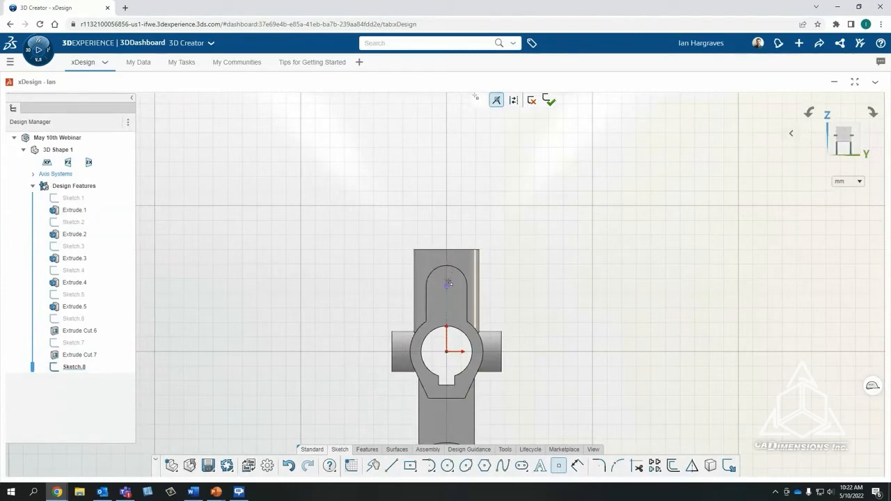
left_click(447, 286)
key("Escape")
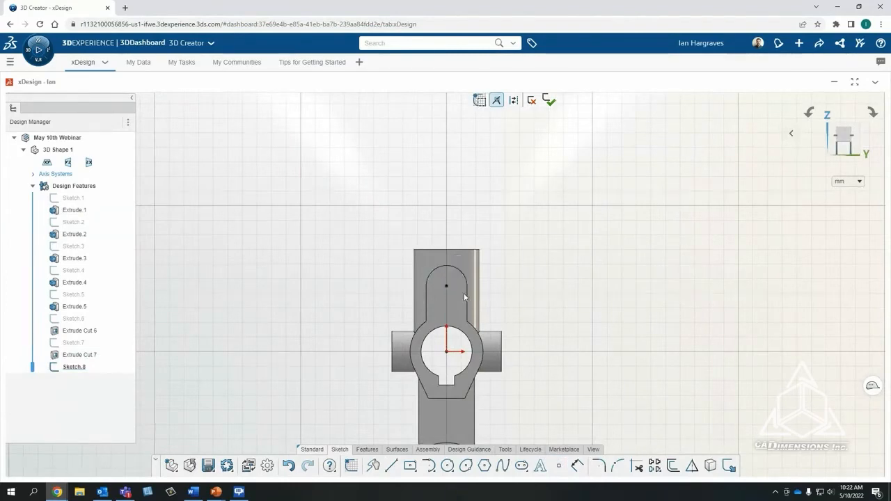
left_click(550, 102)
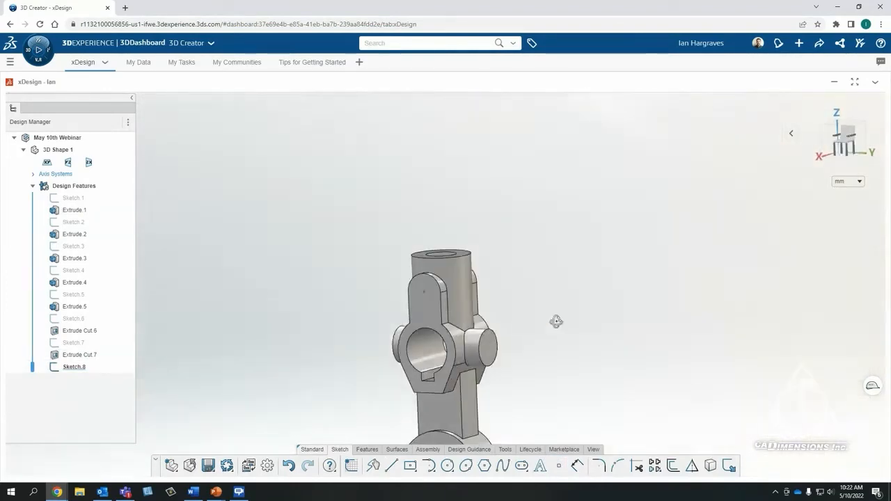
Sketch a point at the centre of the round side boss's end face and finish the sketch.
left_click(487, 343)
left_click(504, 310)
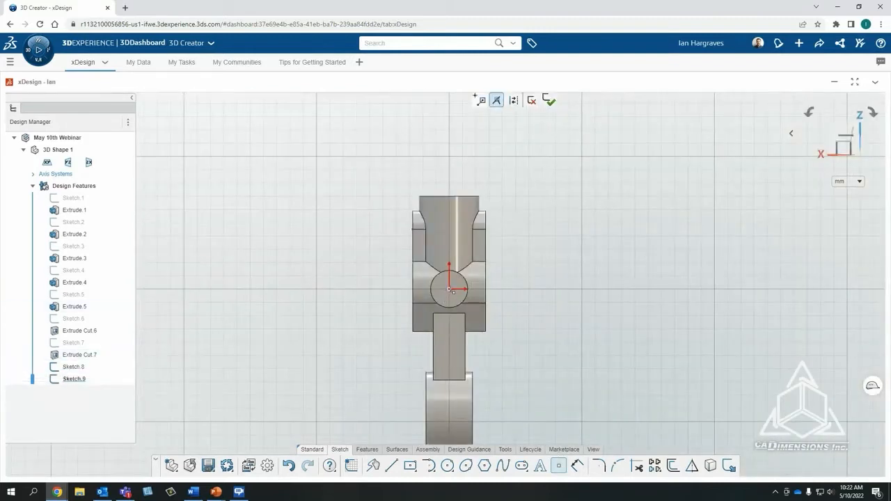
left_click(550, 101)
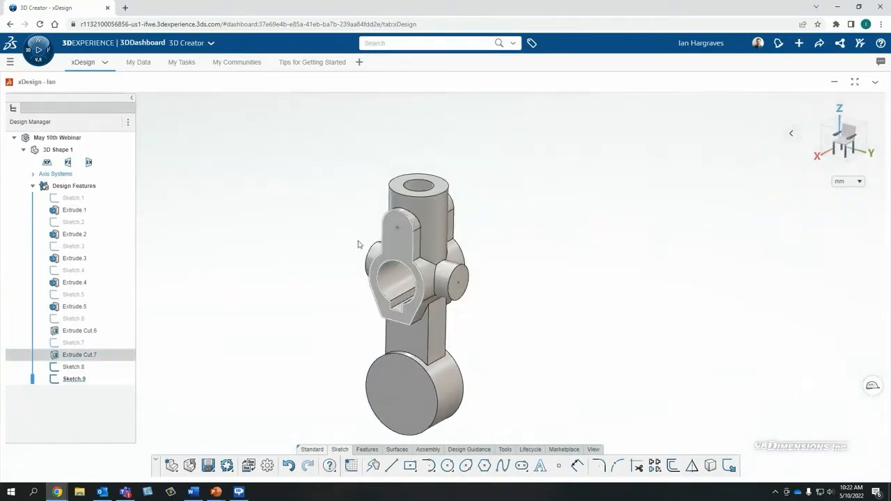
Start a Hole feature from the upper lug's point sketch, keeping the ASME Metric standard.
left_click(73, 367)
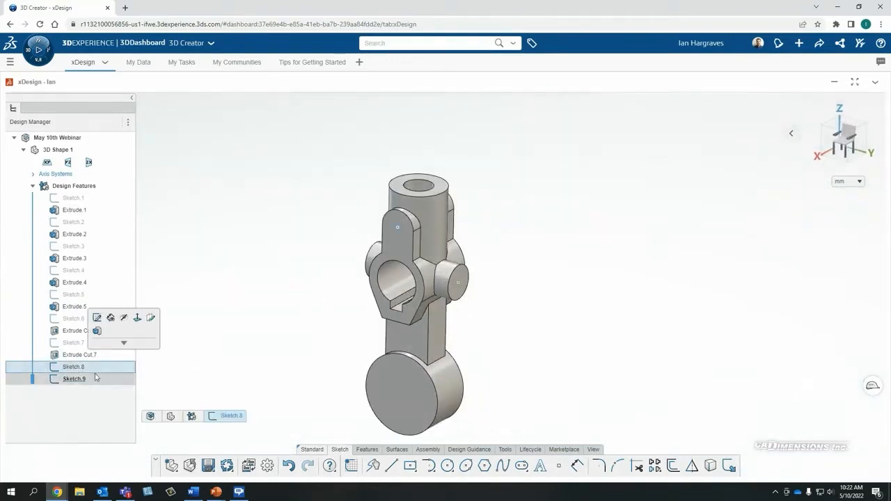
left_click(371, 450)
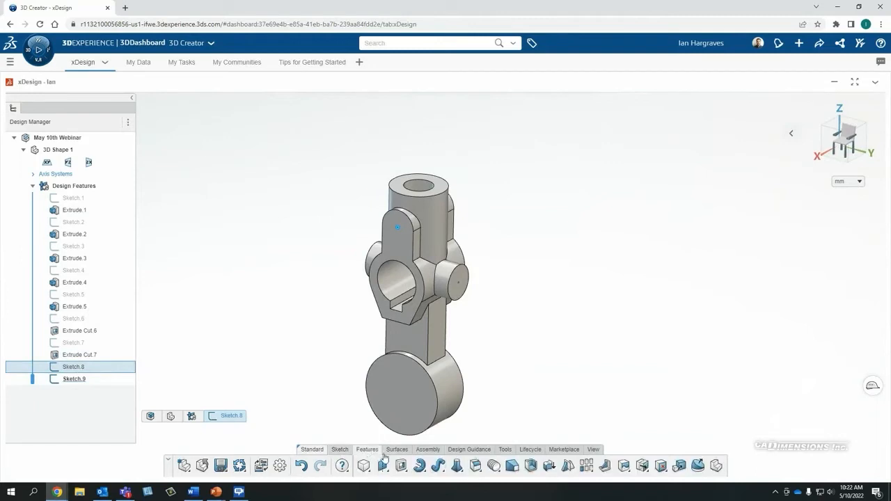
left_click(501, 474)
left_click(509, 433)
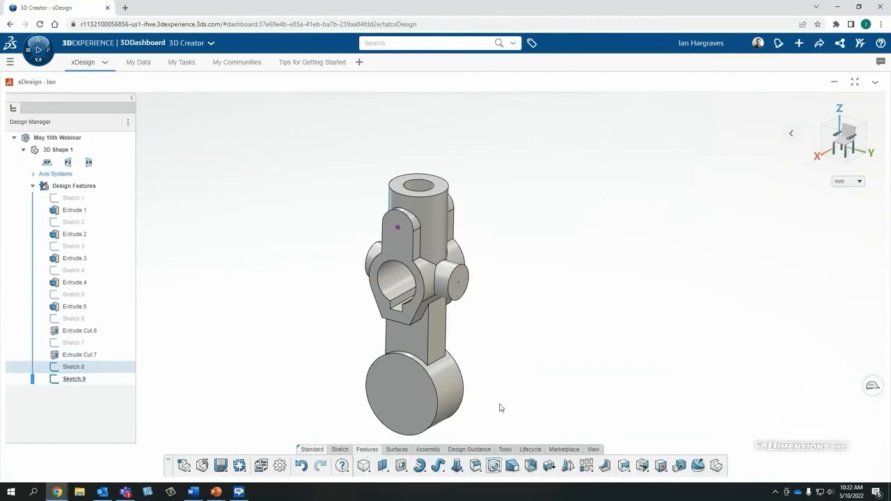
left_click(217, 181)
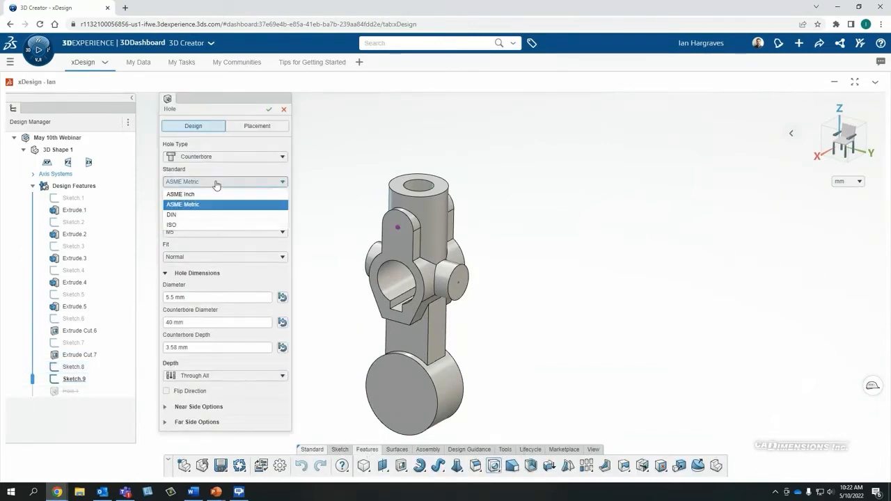
left_click(216, 184)
left_click(208, 207)
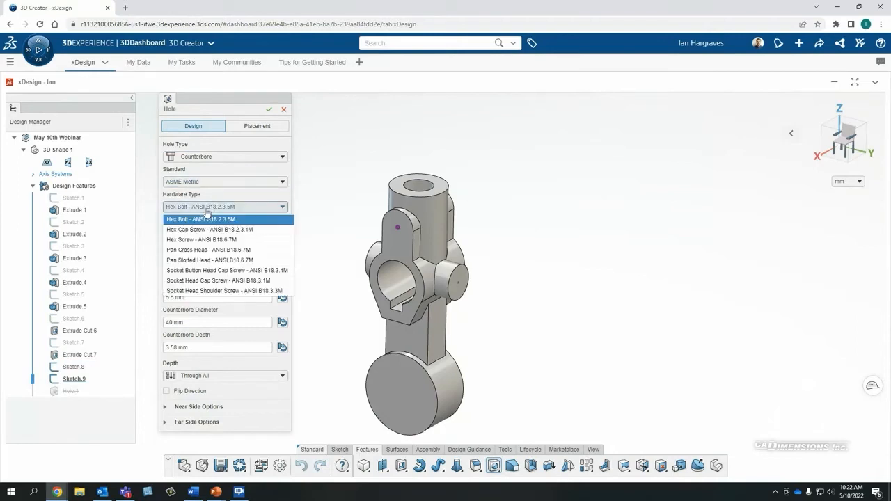
left_click(206, 213)
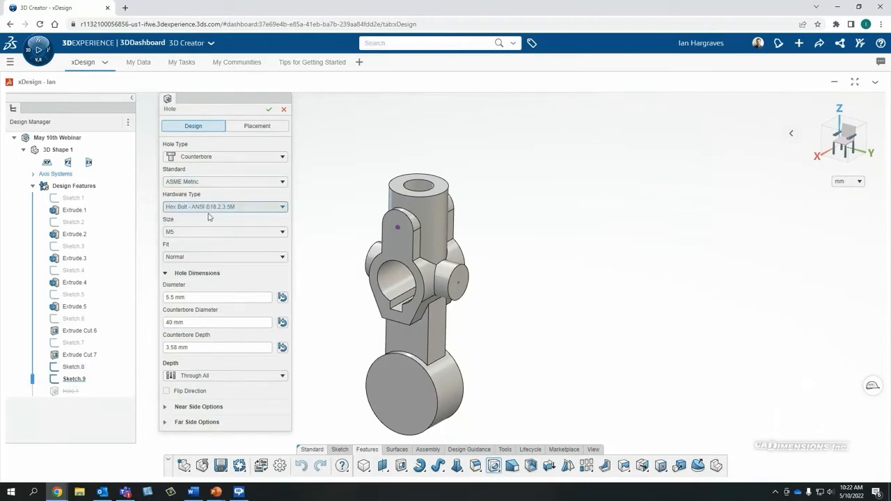
Create the upper lug's hole as a straight ASME Metric hole with drill size 12.0, going through all.
left_click(204, 158)
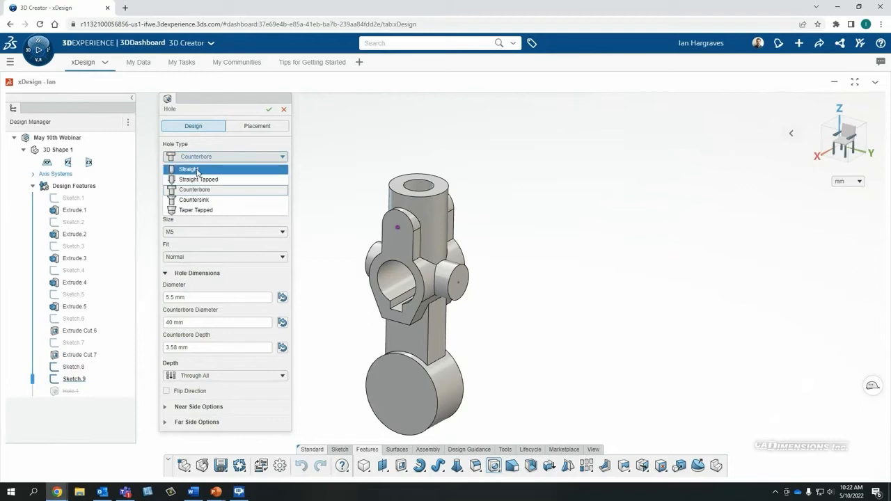
left_click(194, 169)
left_click(203, 208)
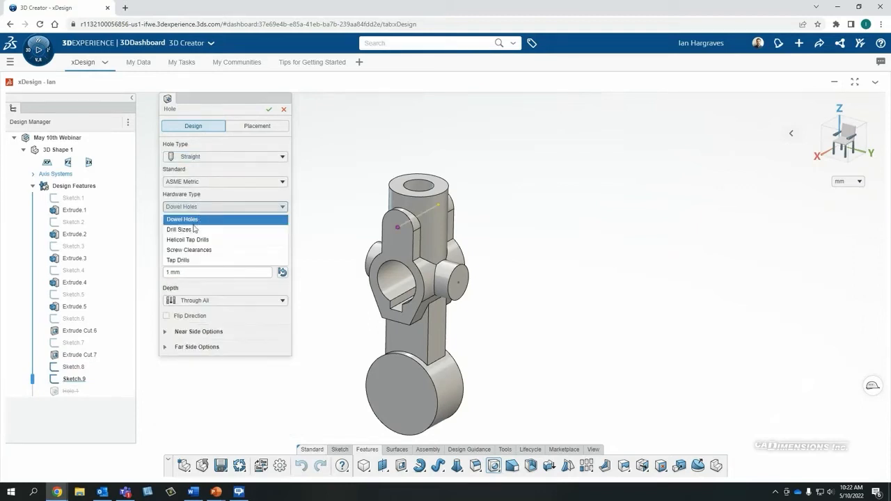
left_click(191, 231)
left_click(190, 235)
scroll(195, 298, "down", 10)
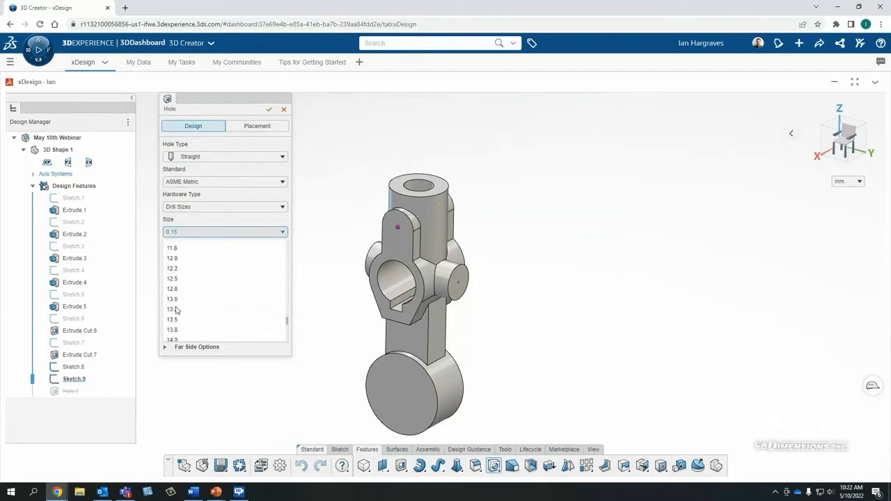
left_click(209, 258)
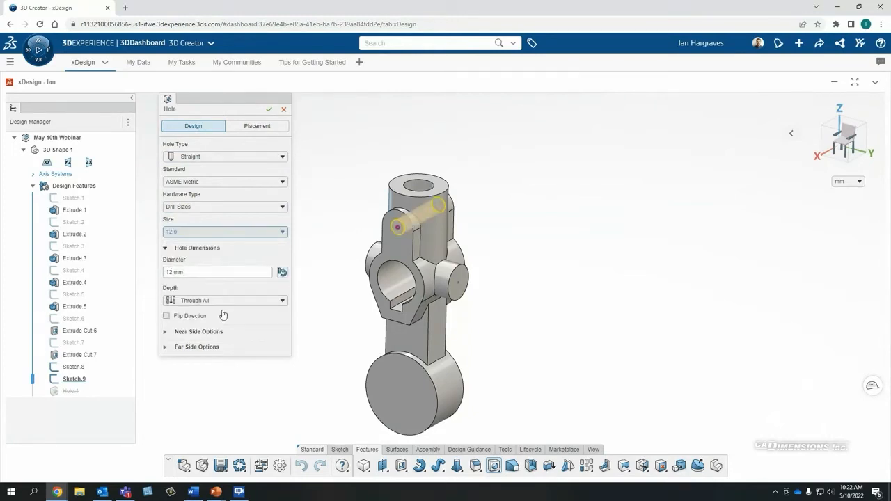
left_click(258, 127)
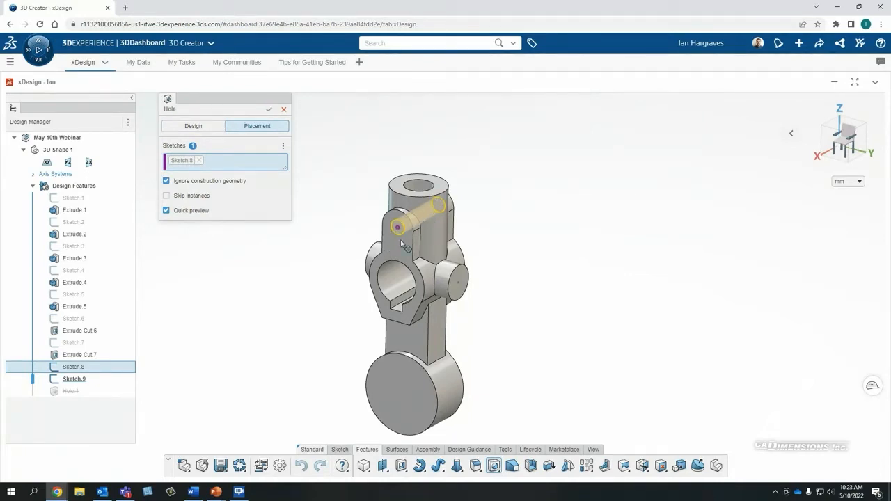
left_click(270, 111)
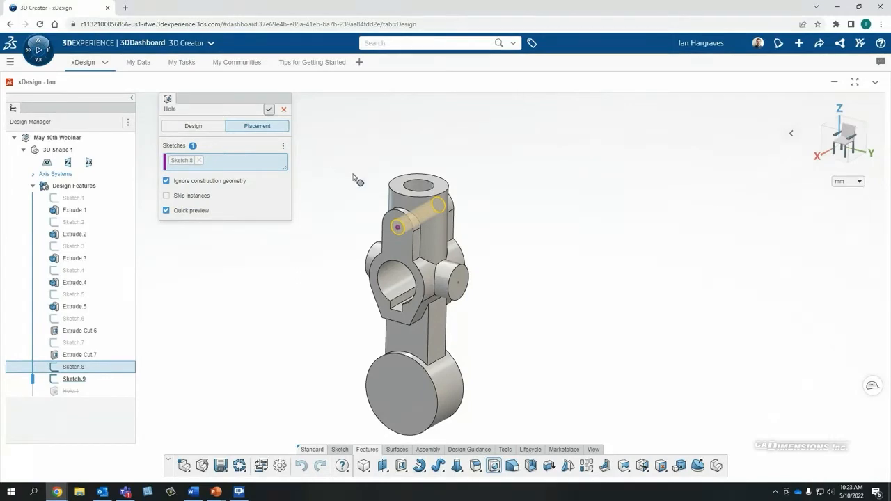
left_click(458, 286)
left_click(563, 328)
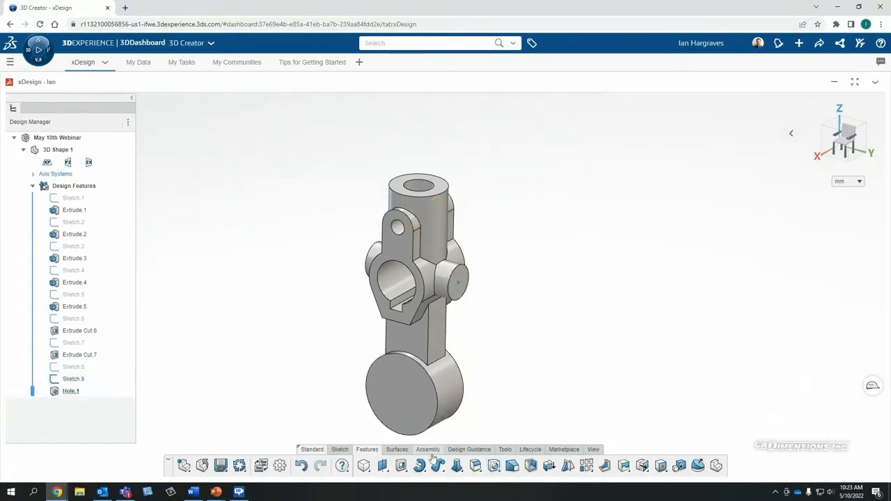
Create a straight hole of drill size 12.0 through all from the point on the round side boss's end face.
left_click(493, 467)
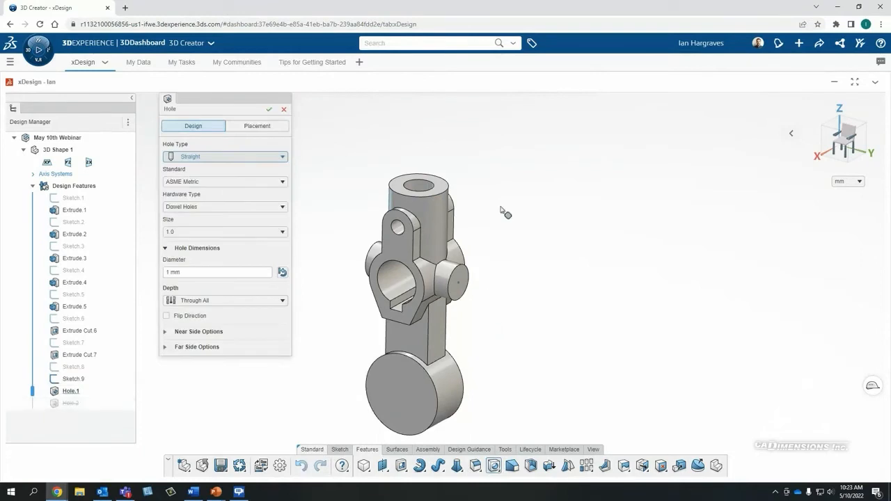
left_click(229, 207)
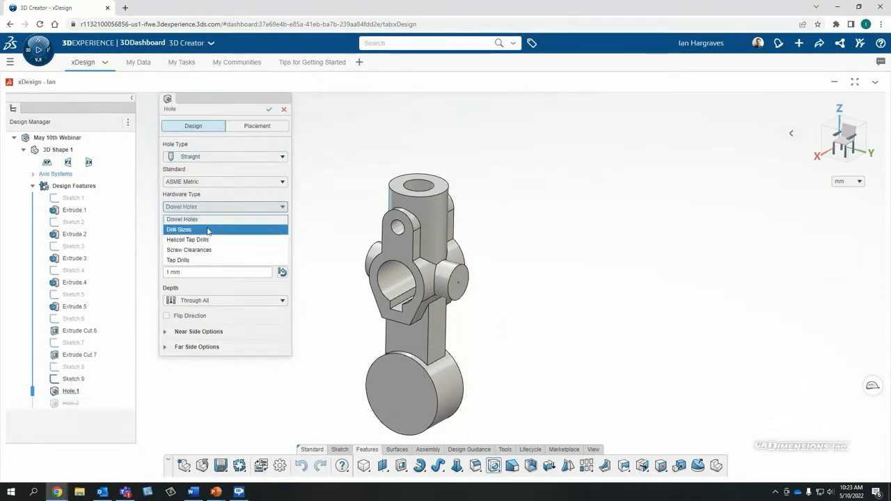
left_click(206, 230)
left_click(206, 232)
scroll(183, 296, "down", 15)
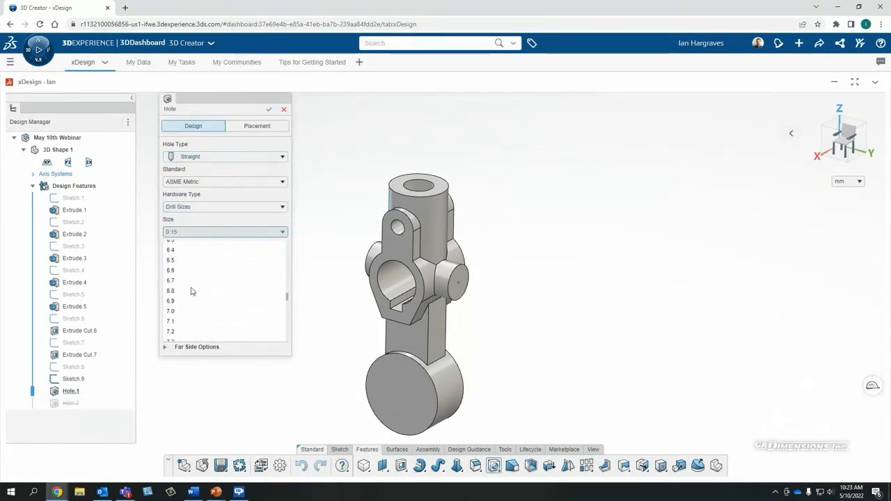
left_click(175, 282)
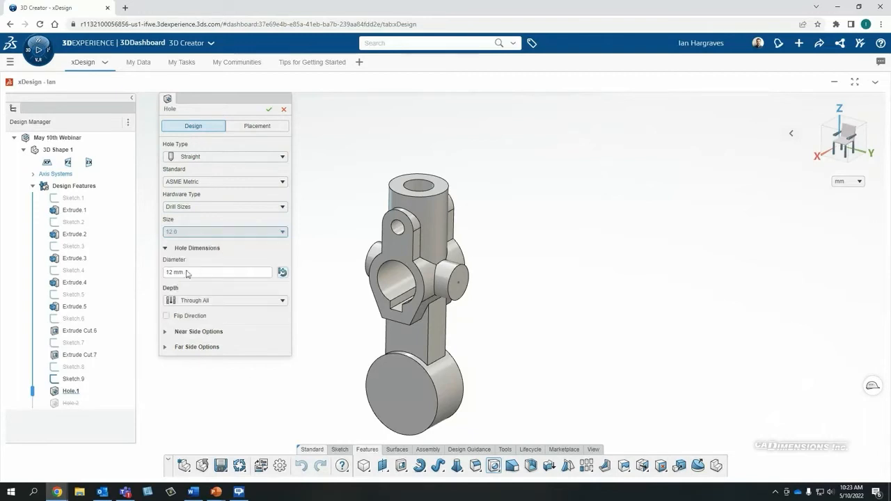
left_click(252, 128)
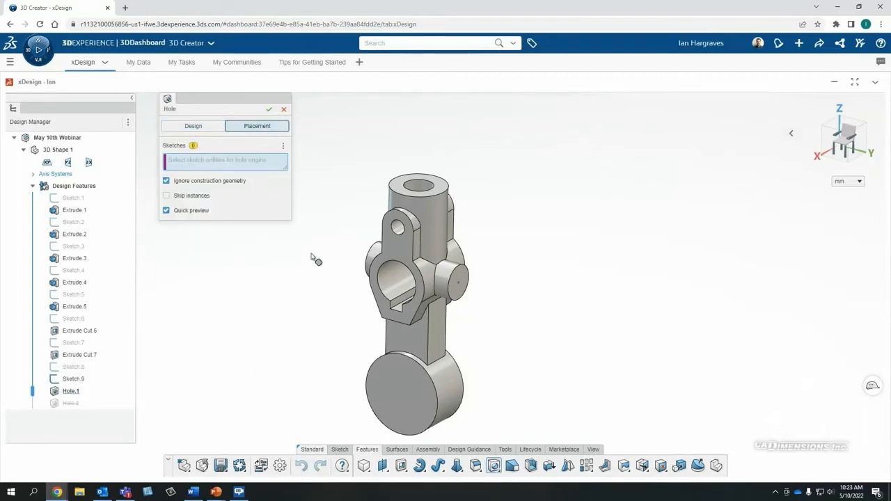
left_click(458, 283)
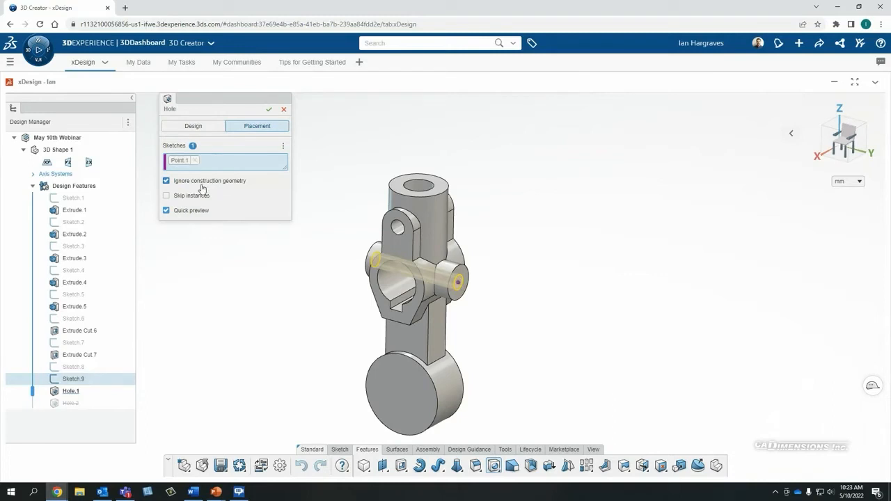
left_click(199, 127)
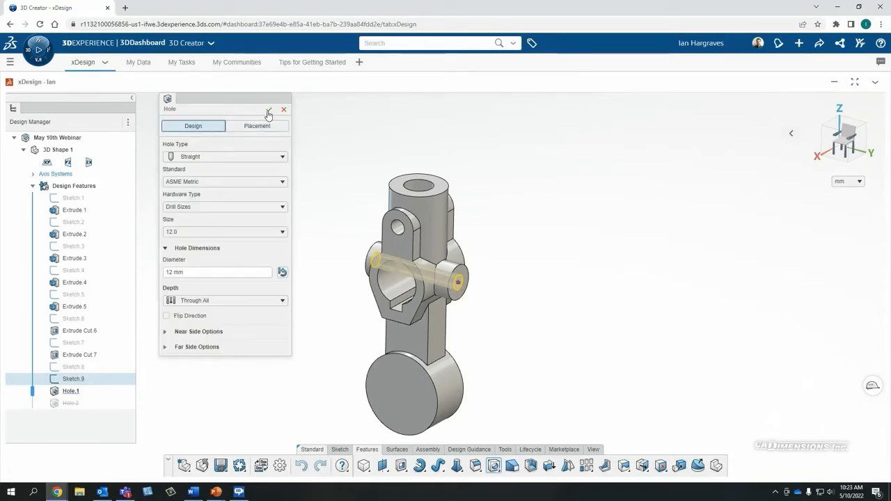
left_click(270, 111)
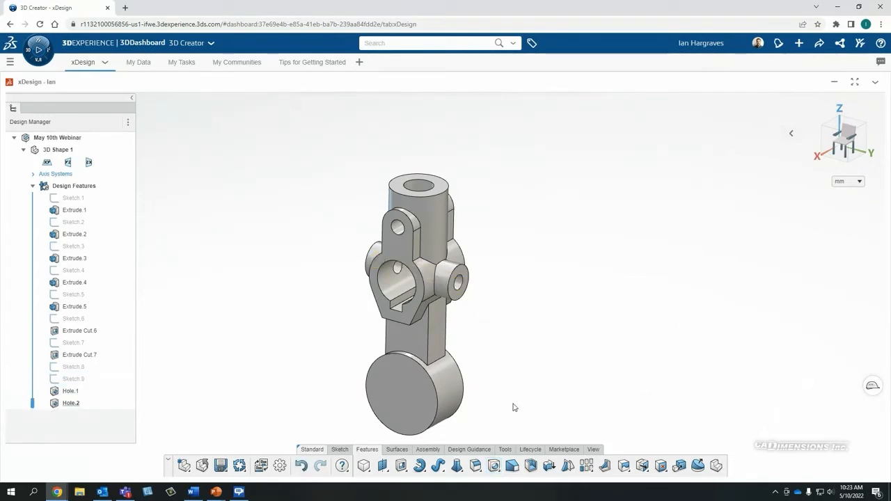
Sketch on the lower cylinder's front face a circle offset 12.5 mm inward from its outer edge.
left_click(414, 389)
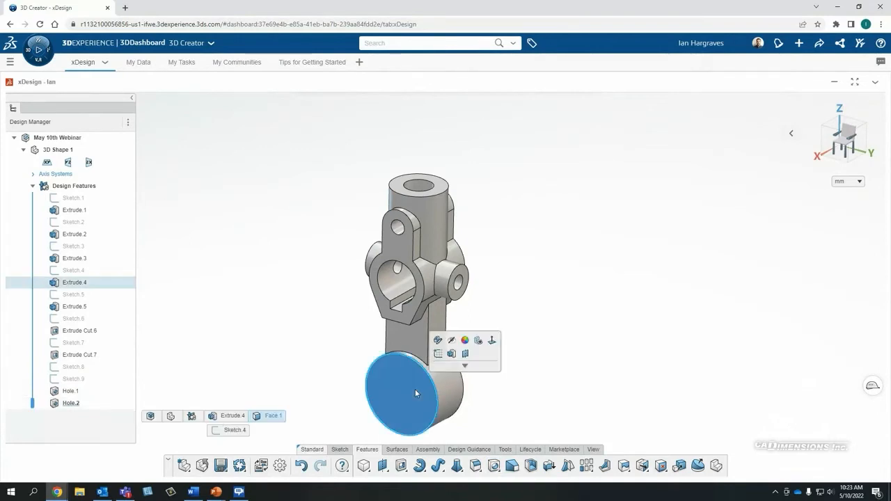
left_click(438, 354)
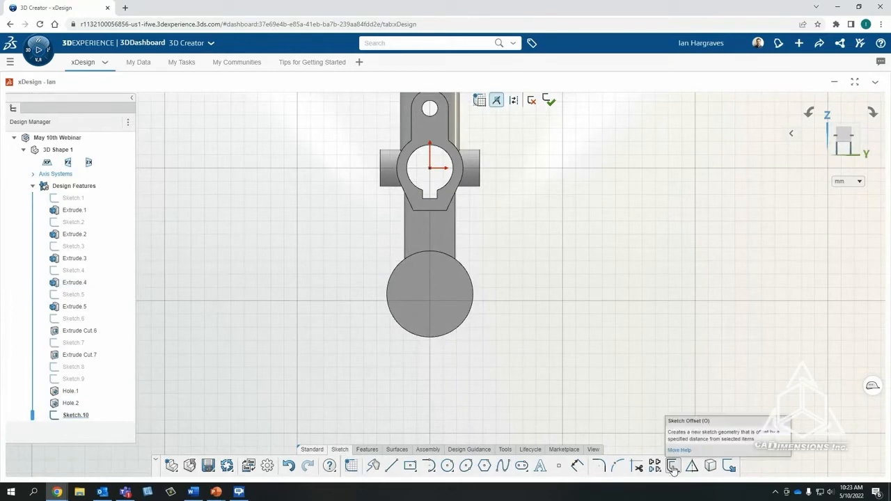
left_click(674, 468)
left_click(470, 312)
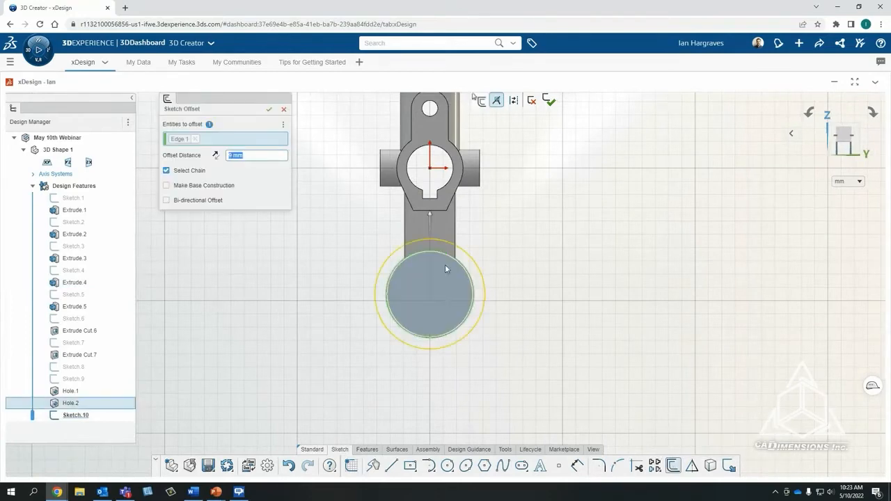
left_click(216, 156)
type("12.5")
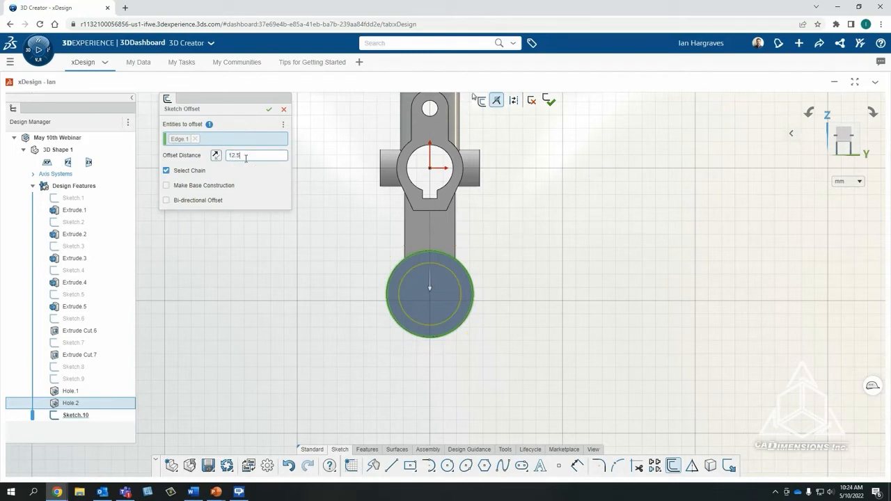
key("Return")
left_click(268, 110)
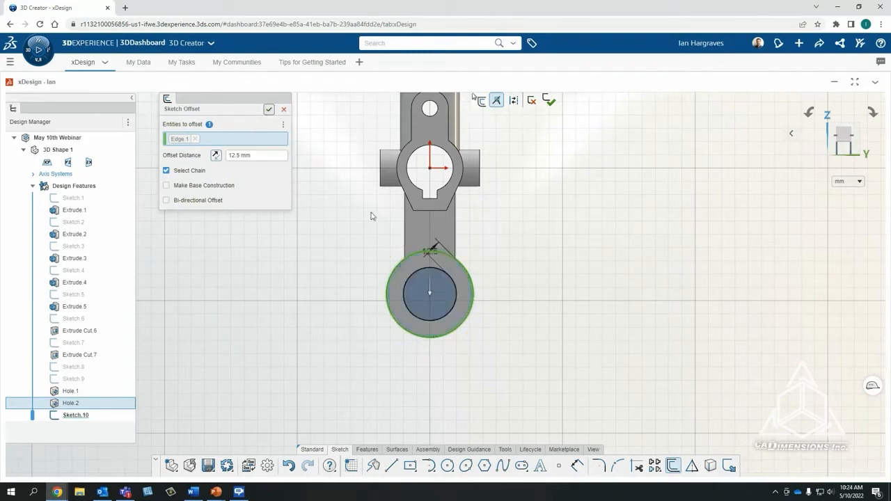
Extrude-cut the offset circle through the lower cylinder with the Through all both end condition.
left_click(368, 449)
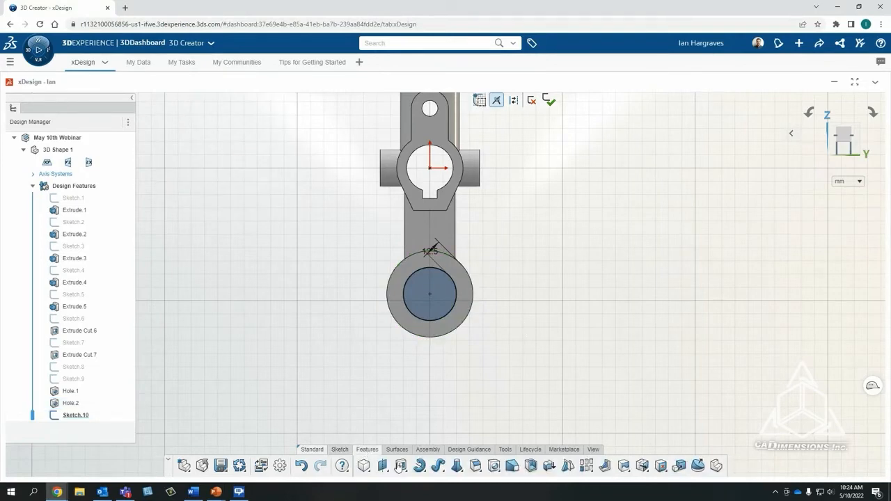
left_click(401, 466)
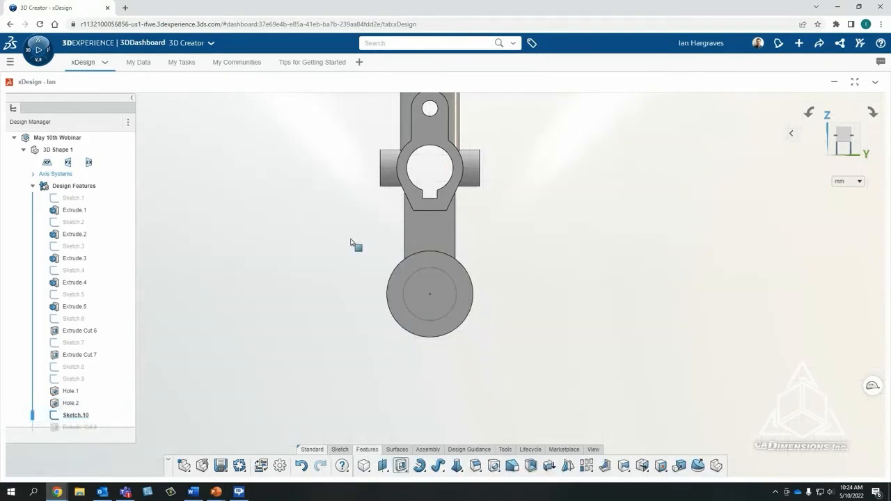
left_click(250, 238)
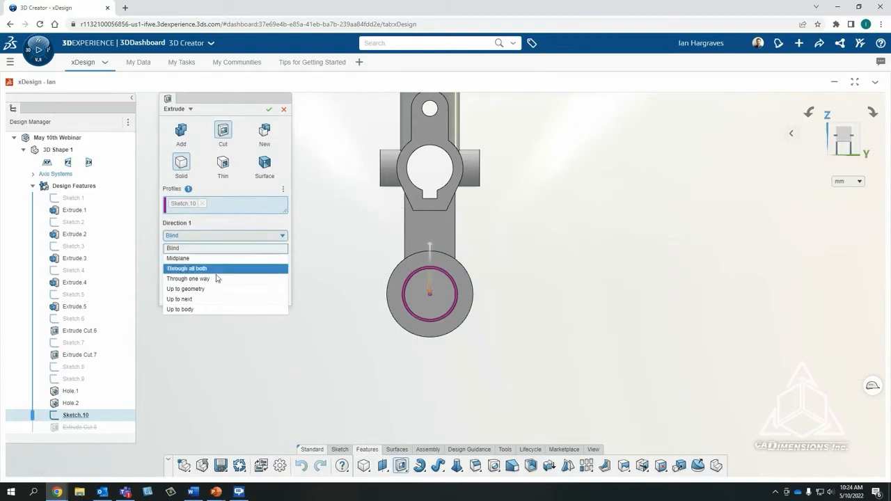
left_click(217, 267)
left_click(268, 110)
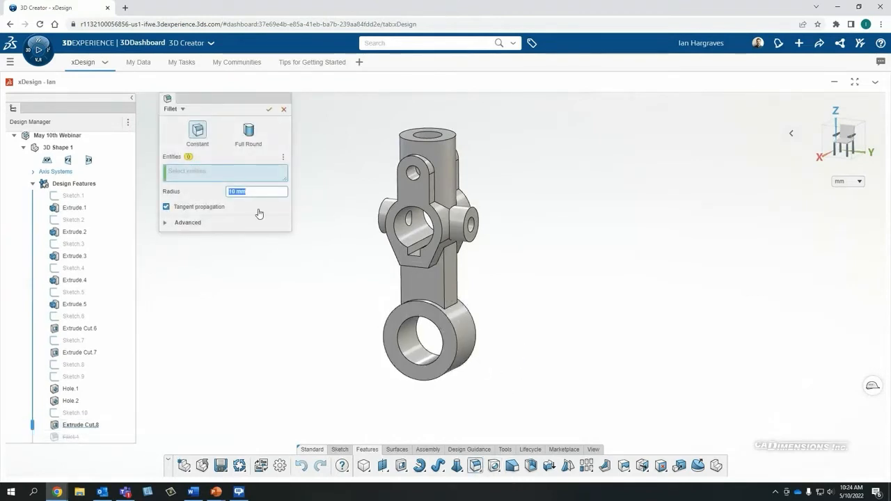
Set a constant fillet's radius to 3 mm and select the connecting arm's four vertical edges using the suggested similar edges.
type("3")
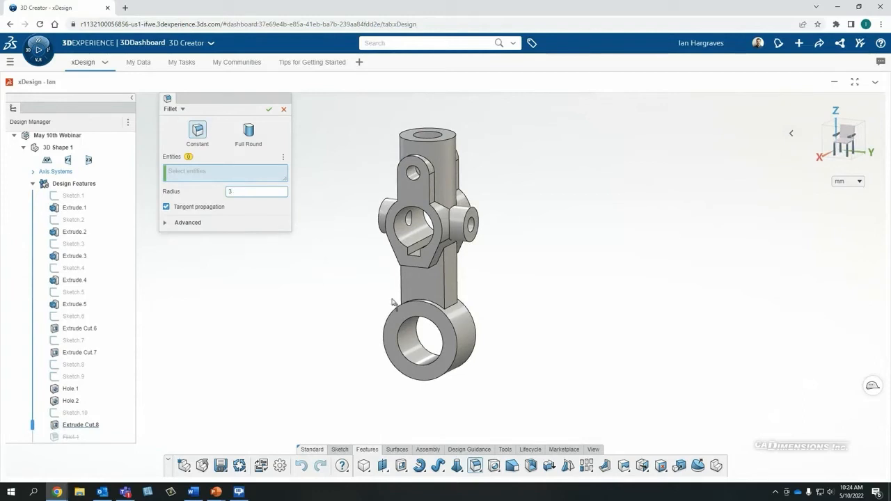
left_click(444, 293)
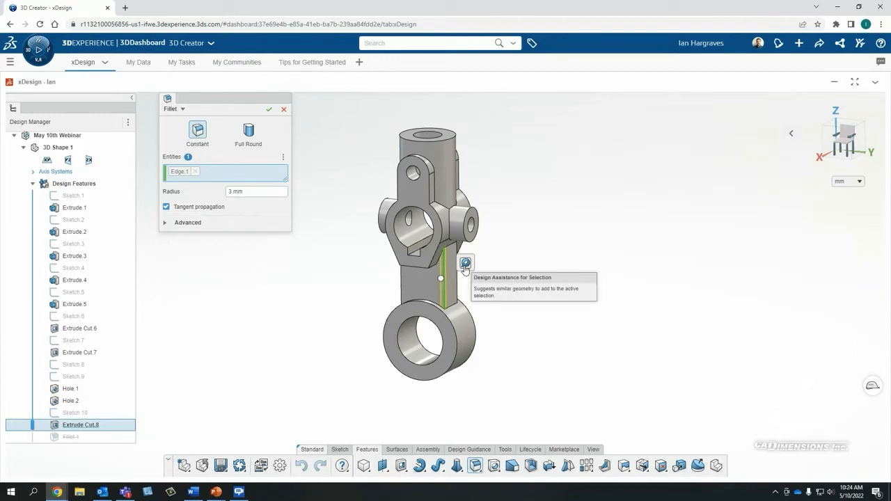
left_click(465, 264)
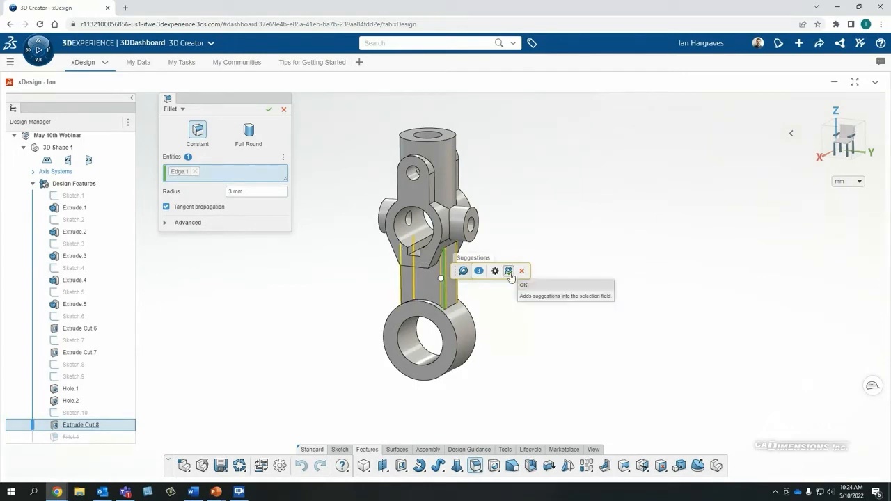
left_click(509, 271)
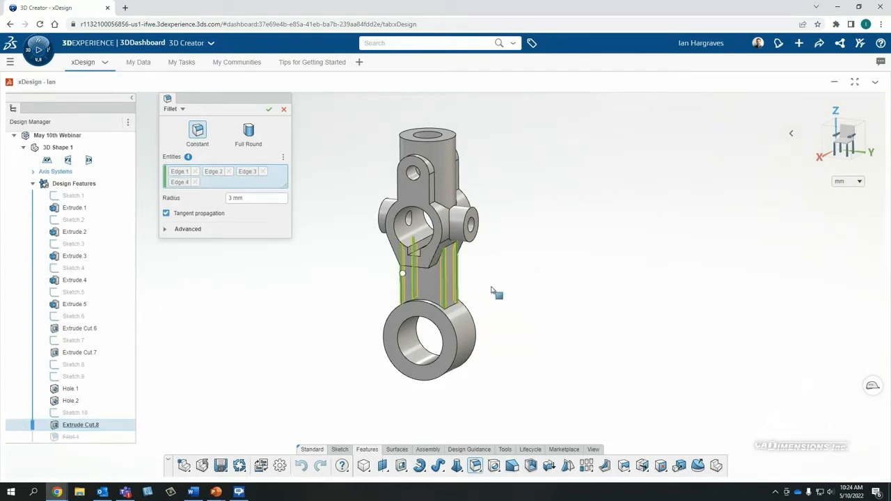
Add the four edges where the connecting arm meets the lower ring to the fillet selection.
scroll(447, 314, "up", 2)
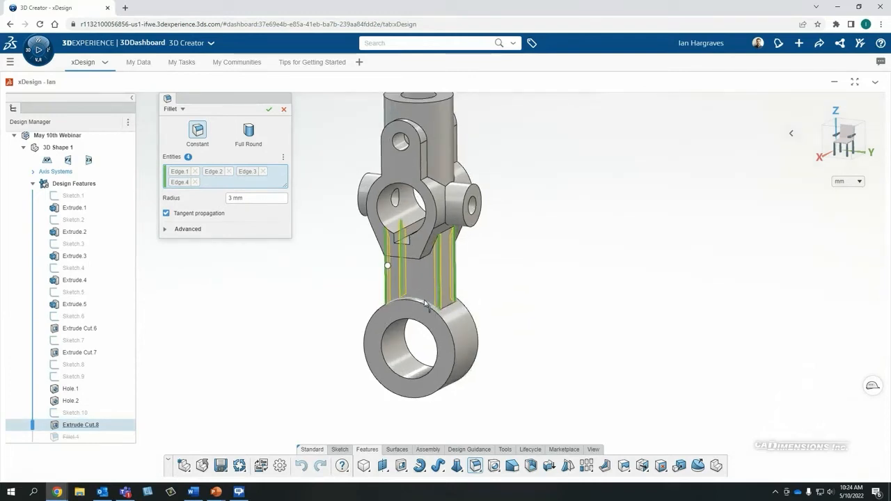
left_click(426, 302)
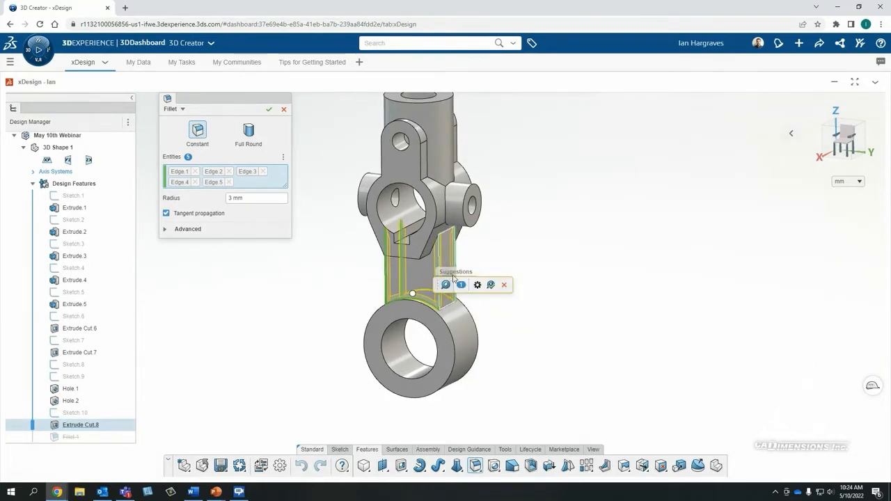
left_click(465, 305)
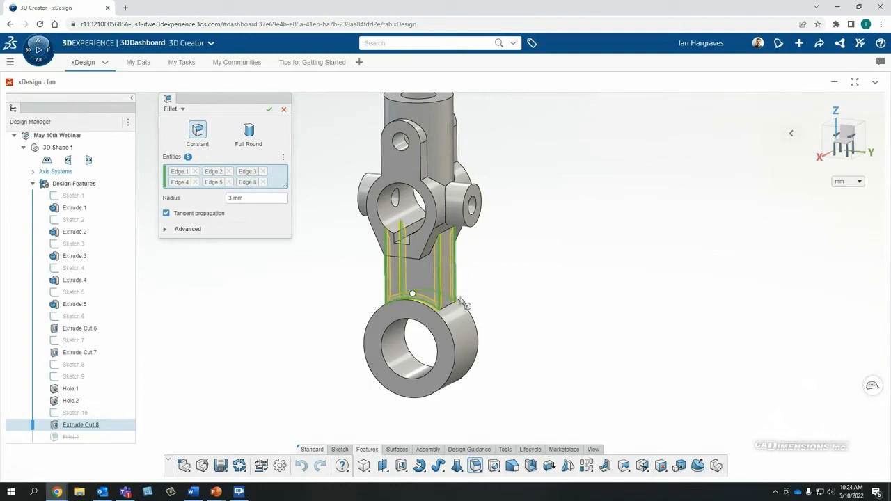
left_click(450, 306)
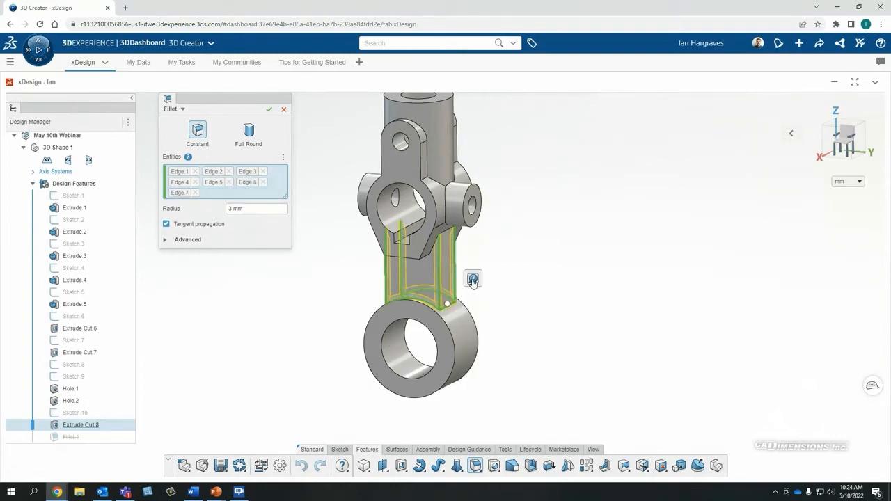
left_click(543, 289)
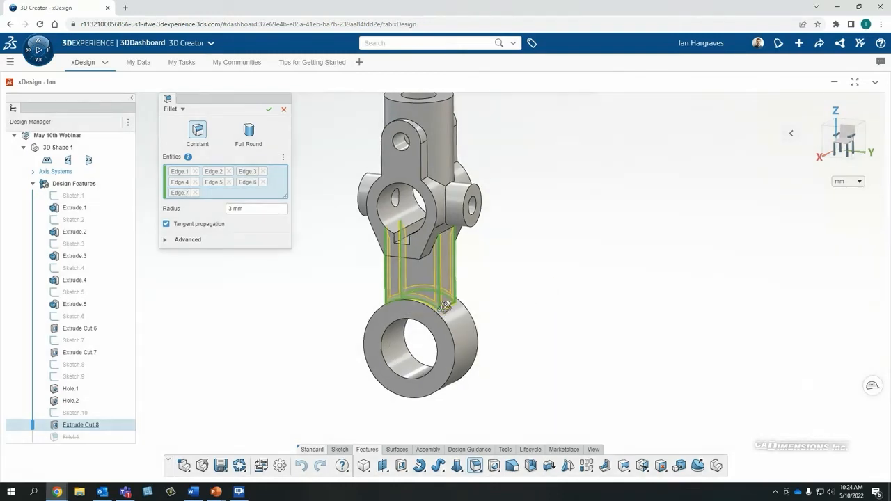
middle_click_drag(445, 307, 381, 291)
left_click(378, 304)
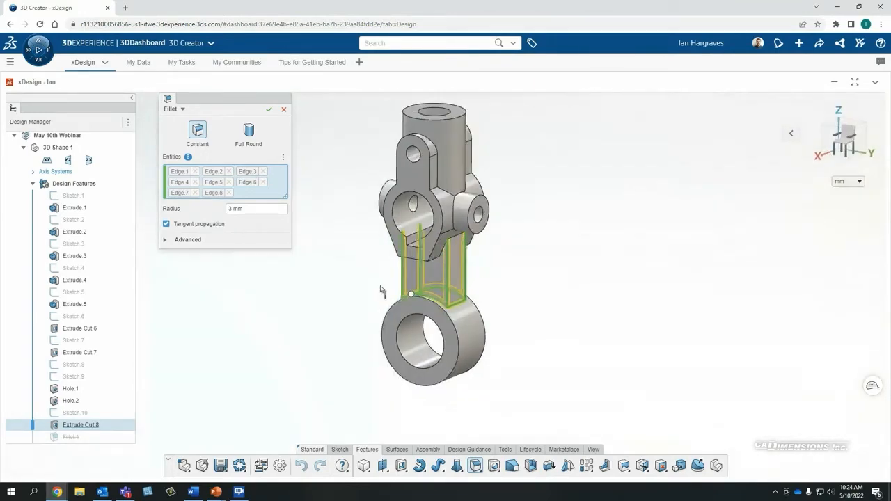
Add the edges where the front and rear lug plates meet the upper body to the fillet selection using the suggested similar edges.
scroll(381, 291, "up", 1)
left_click(456, 177)
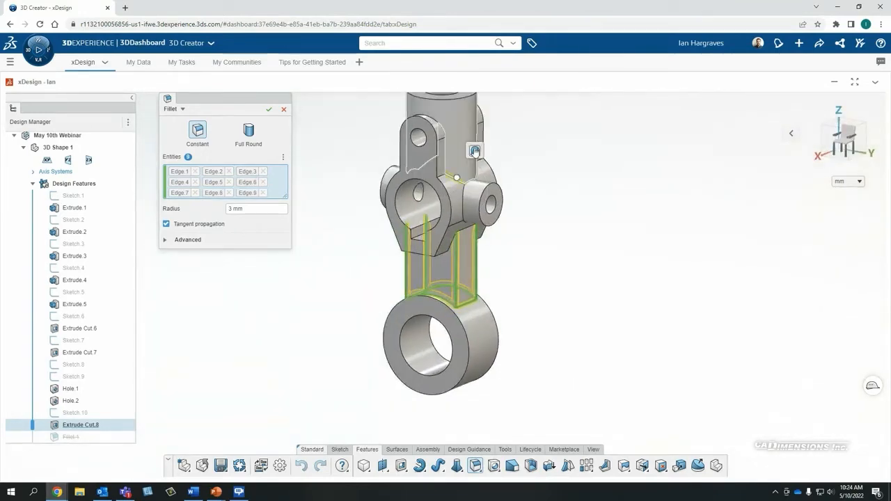
left_click(508, 162)
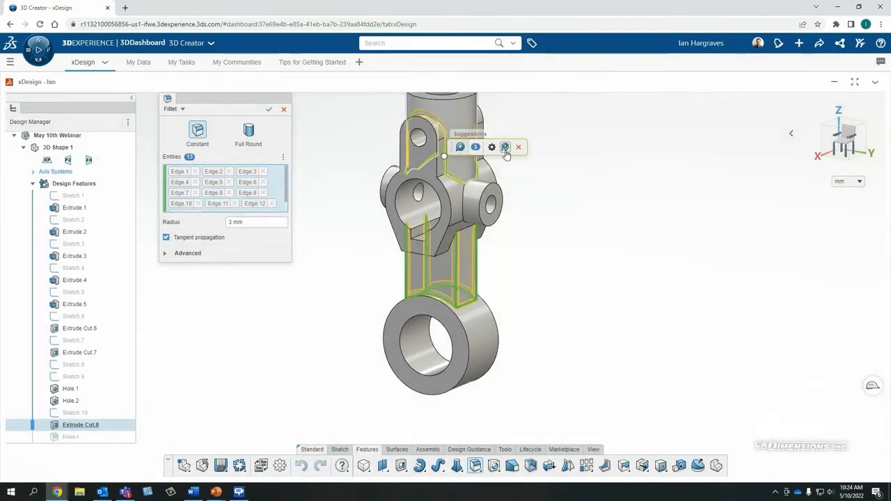
left_click(505, 147)
mouse_move(462, 148)
middle_mouse_down()
mouse_move(413, 135)
mouse_move(420, 157)
mouse_move(465, 149)
middle_mouse_up()
scroll(420, 157, "down", 2)
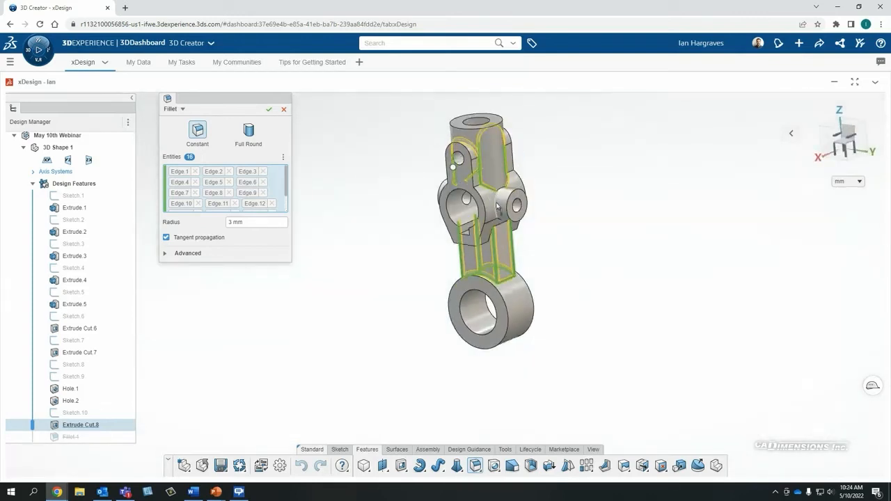
Add the edges around the bases of both side bosses using the suggested edge and create the fillet.
left_click(497, 202)
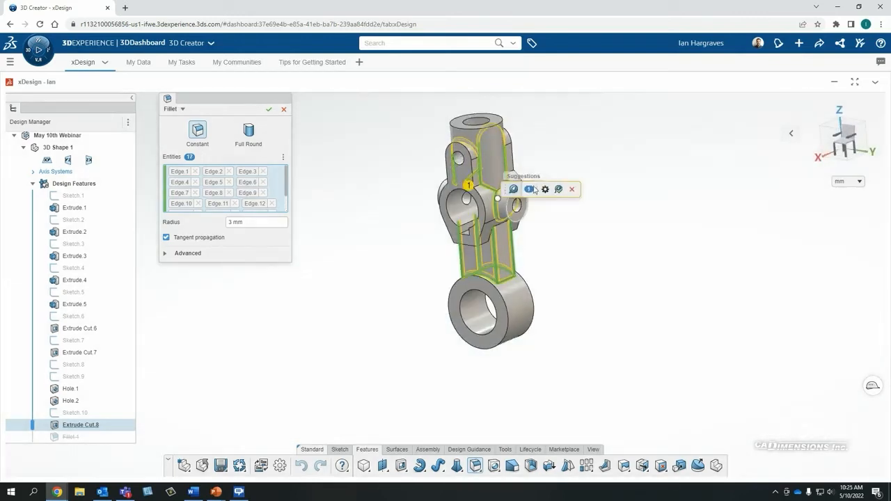
left_click(559, 190)
mouse_move(529, 222)
middle_mouse_down()
mouse_move(597, 219)
mouse_move(628, 229)
mouse_move(625, 209)
mouse_move(508, 236)
mouse_move(527, 233)
middle_mouse_up()
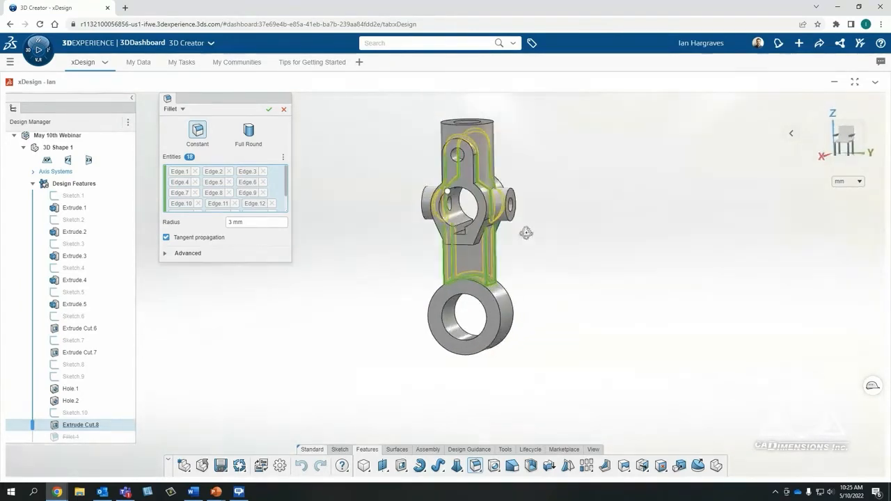
left_click(270, 110)
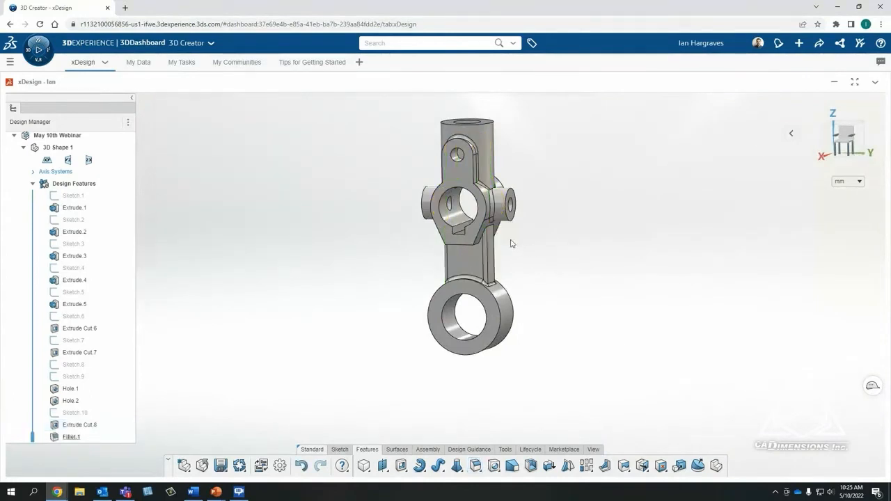
middle_click_drag(491, 261, 550, 195)
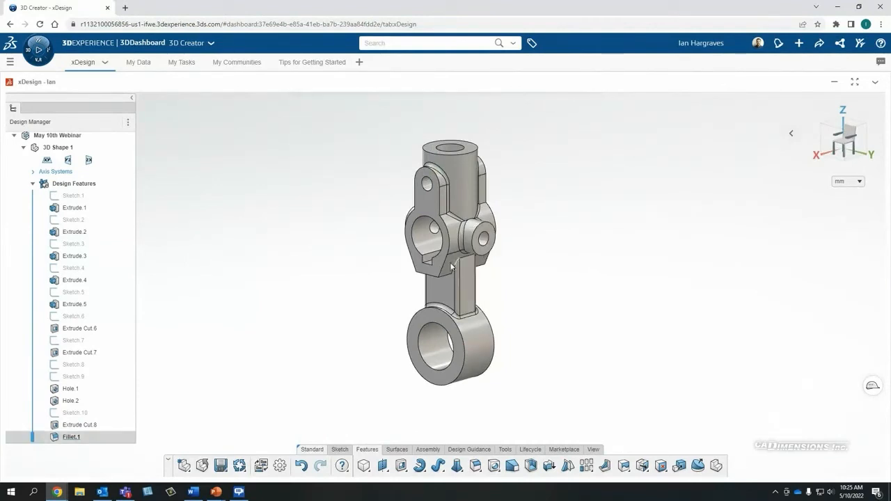
Review the file formats offered for exporting the component to a file on disk, without exporting it.
left_click(221, 467)
left_click(226, 470)
left_click(238, 450)
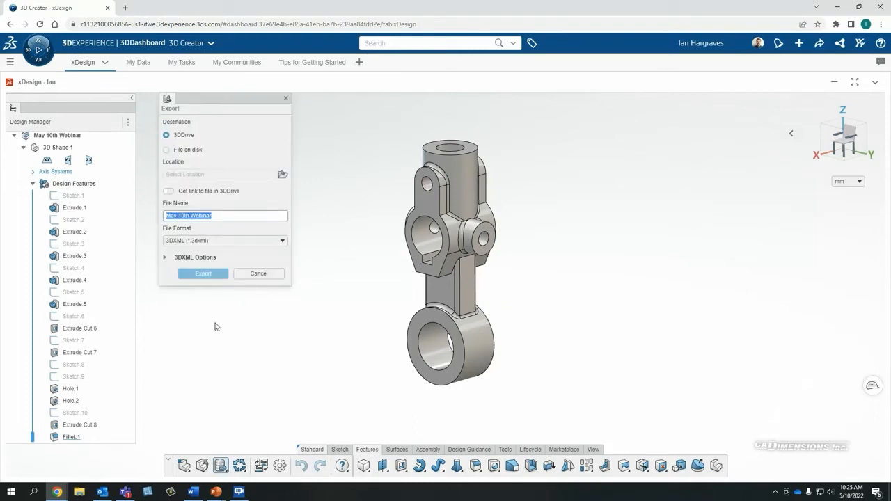
left_click(166, 149)
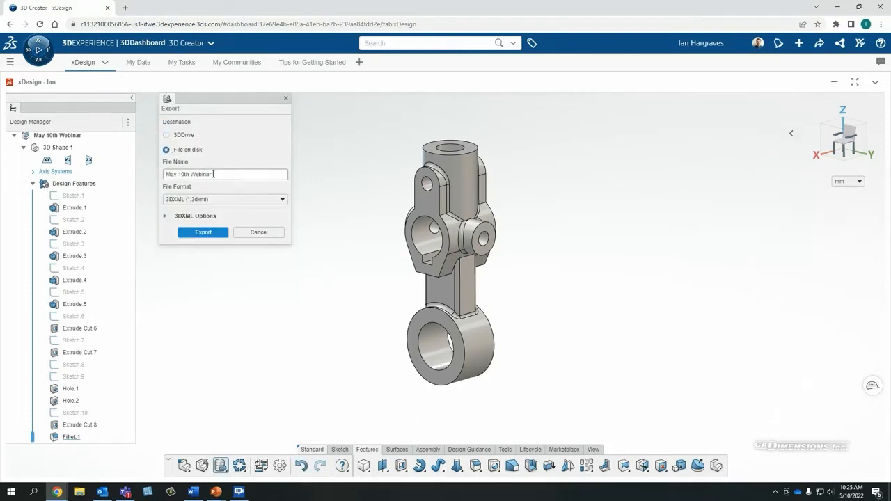
left_click(262, 199)
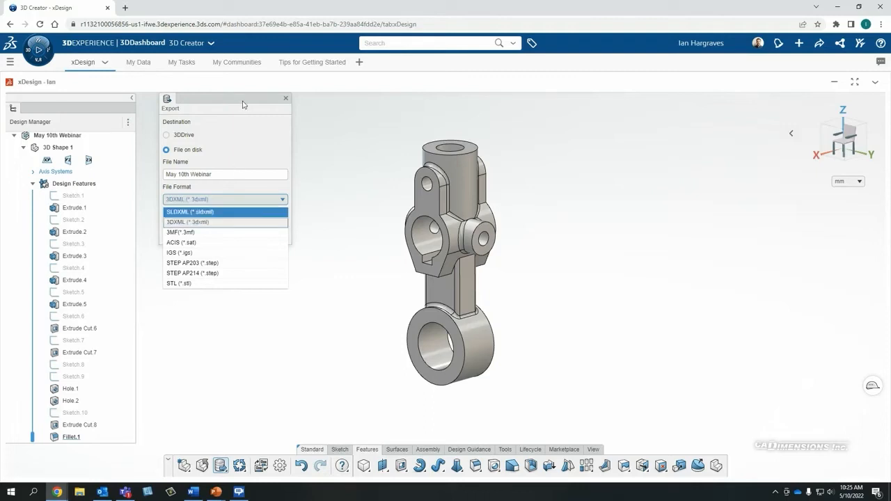
left_click(245, 128)
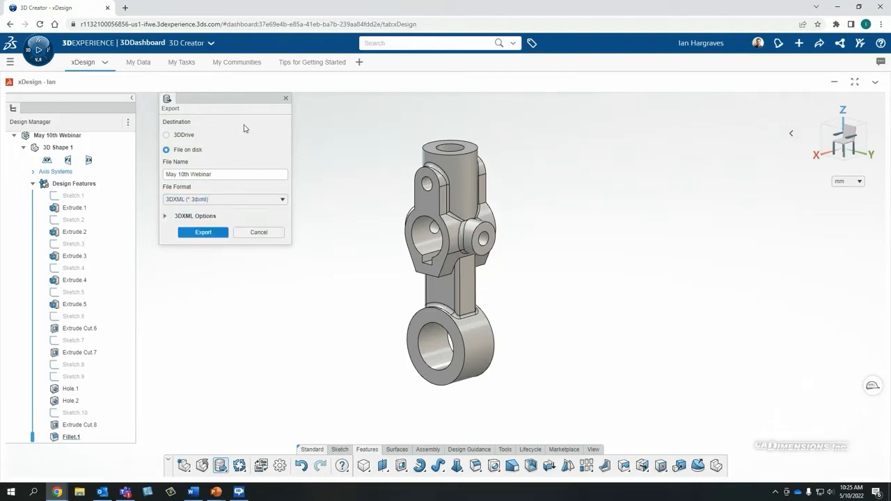
left_click(258, 233)
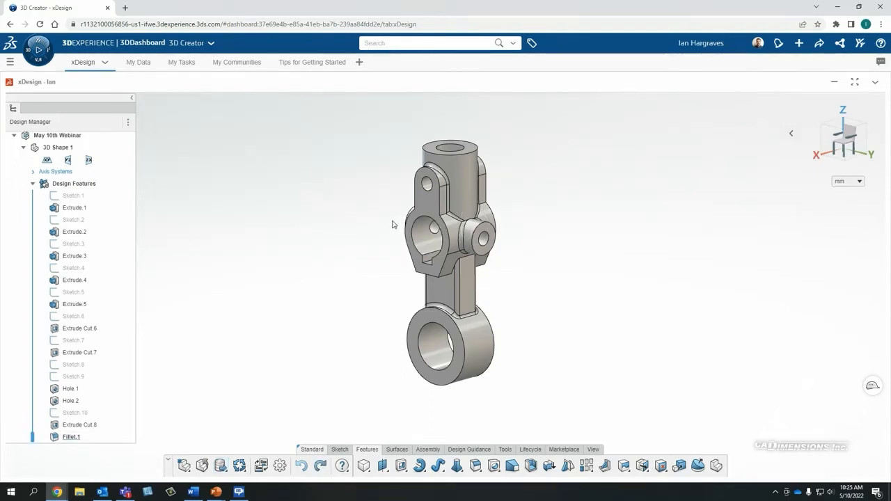
Switch the component from xDesign to the xDefine app and dismiss the notifications.
scroll(514, 235, "up", 1)
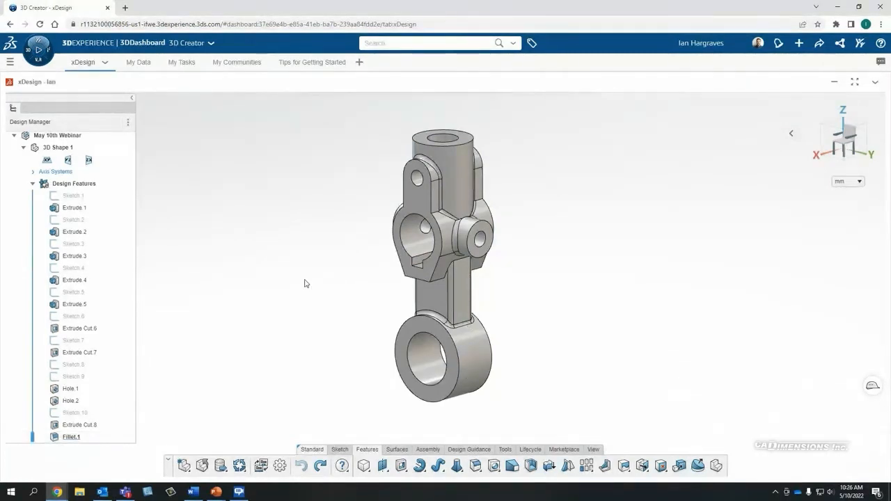
key("x")
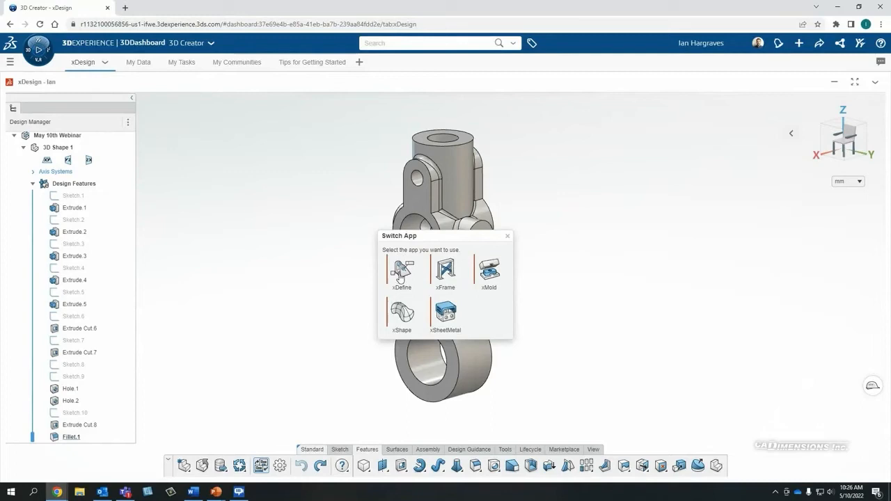
left_click(401, 277)
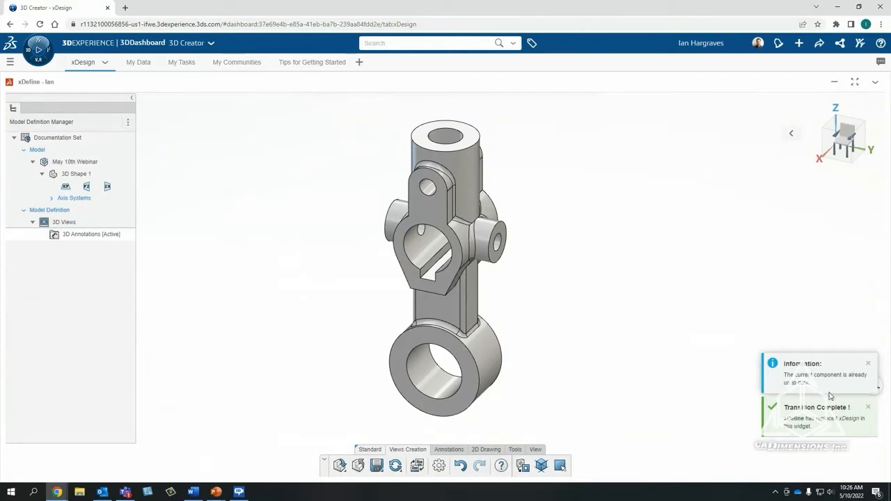
left_click(868, 407)
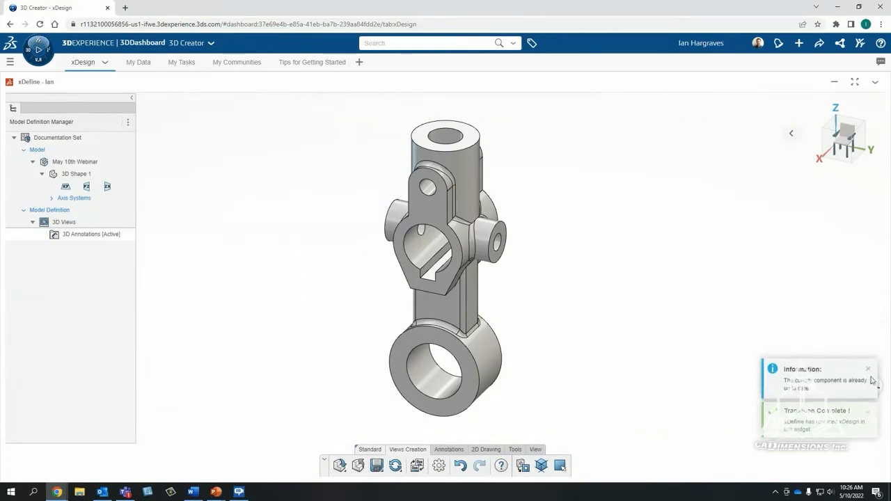
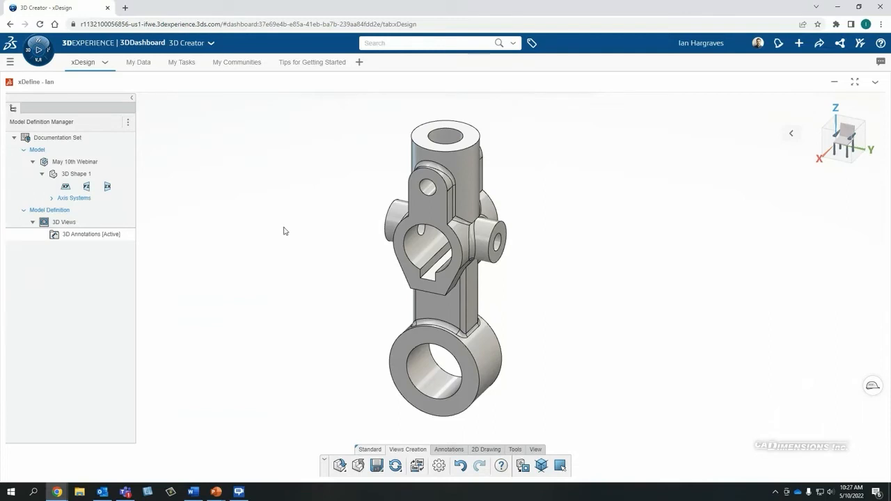
Create Front, Right and Top orthogonal 3D views of the component.
left_click(523, 467)
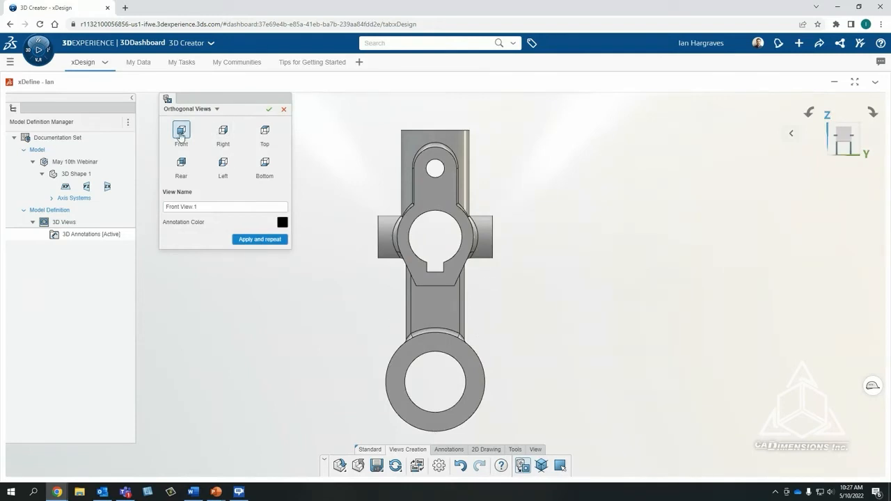
left_click(237, 240)
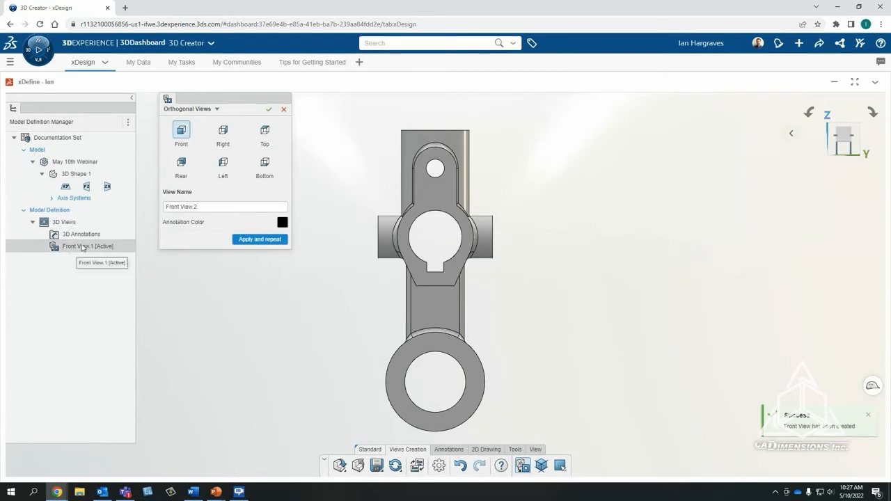
left_click(217, 134)
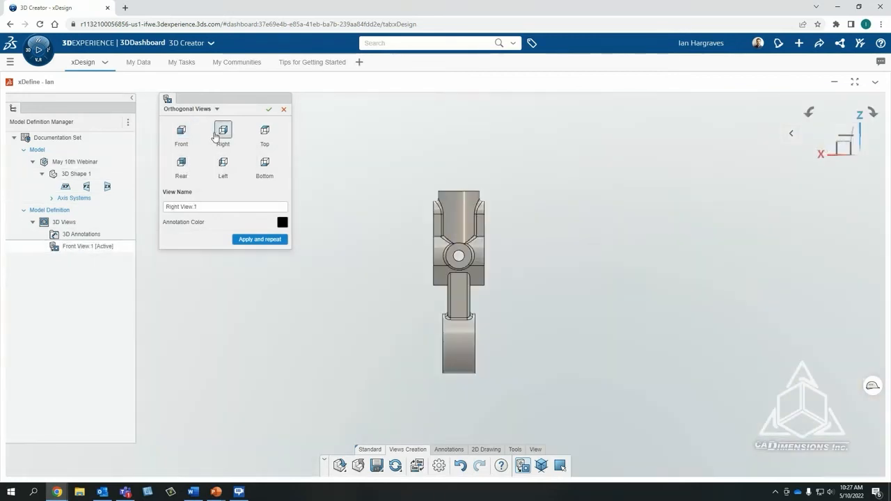
left_click(259, 240)
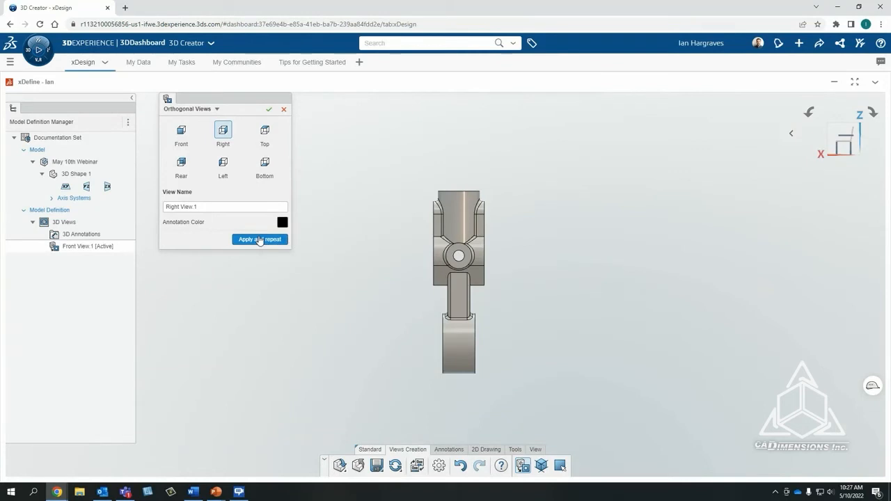
left_click(262, 141)
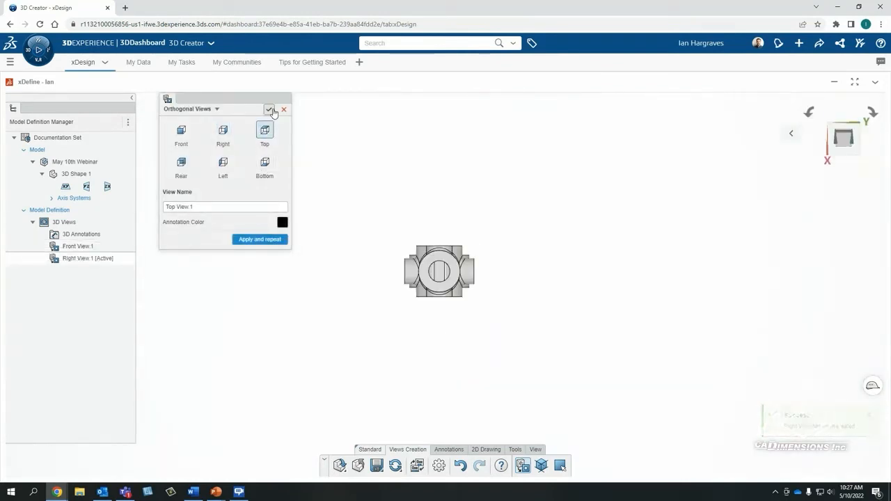
left_click(270, 112)
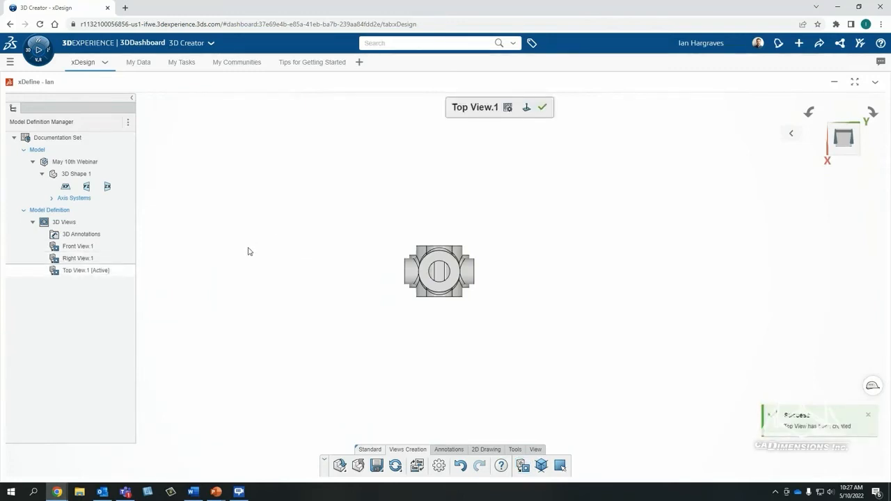
In the front view, dimension the overall width across the two side bosses and the radius of the upper lug's rounded end.
double_click(84, 260)
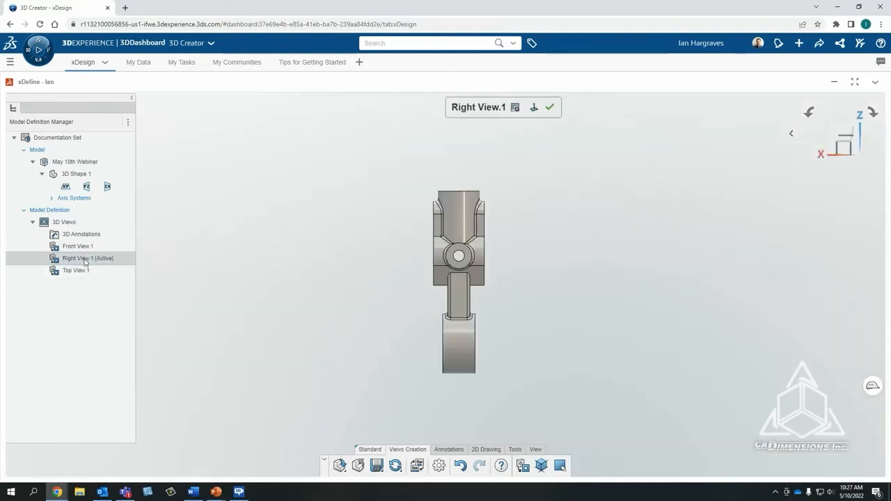
double_click(79, 246)
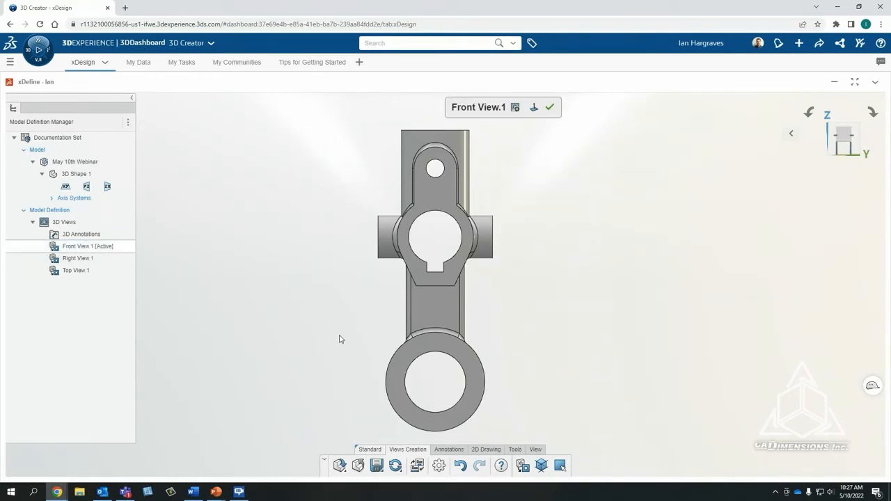
left_click(443, 451)
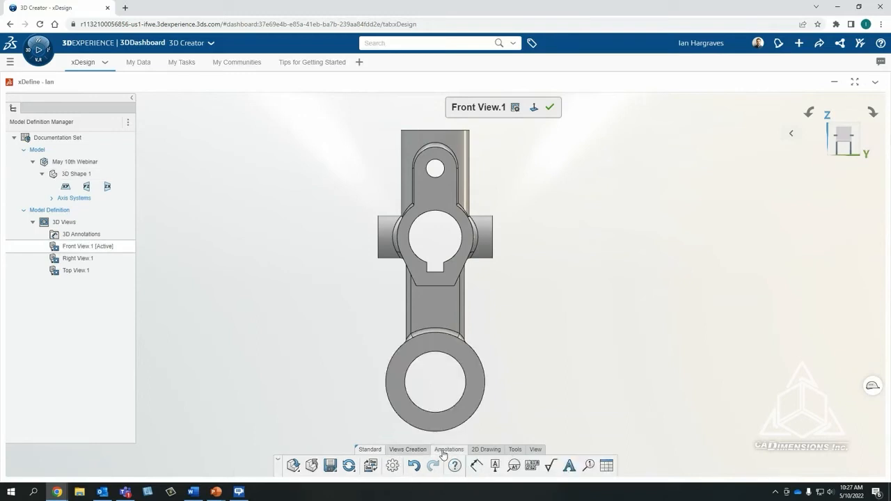
left_click(476, 465)
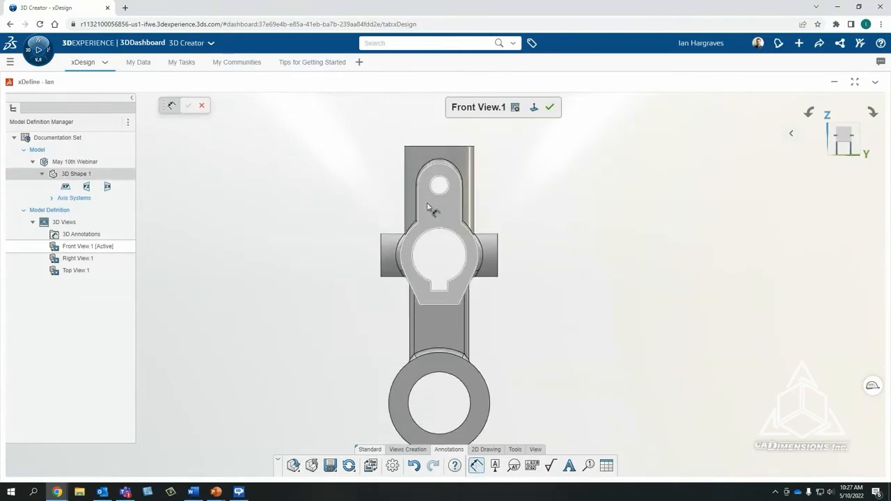
left_click(380, 247)
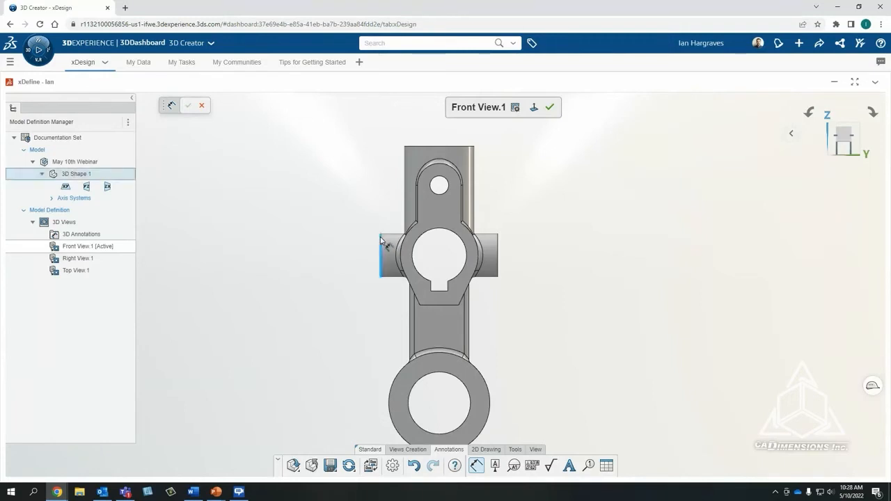
left_click(498, 248)
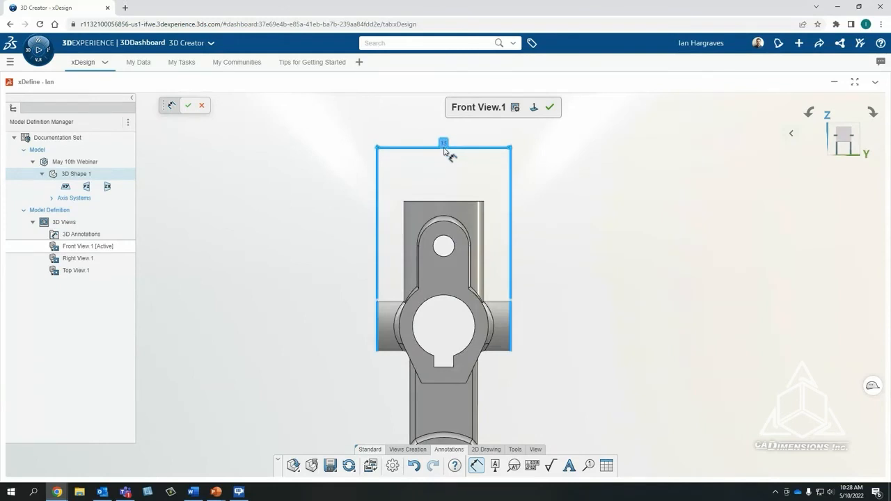
left_click(444, 152)
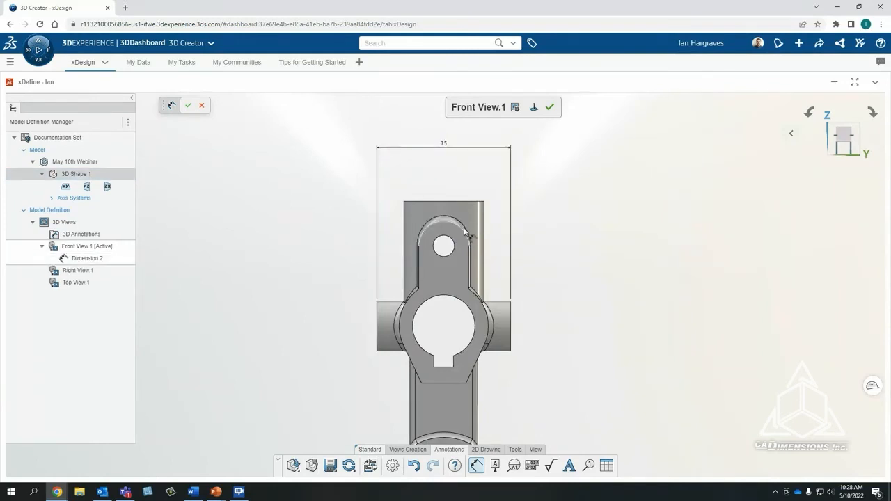
left_click(461, 231)
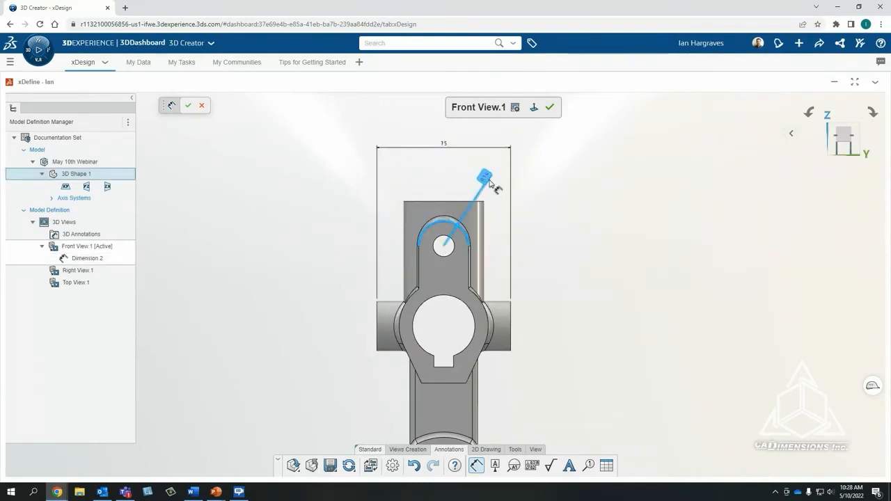
left_click(490, 185)
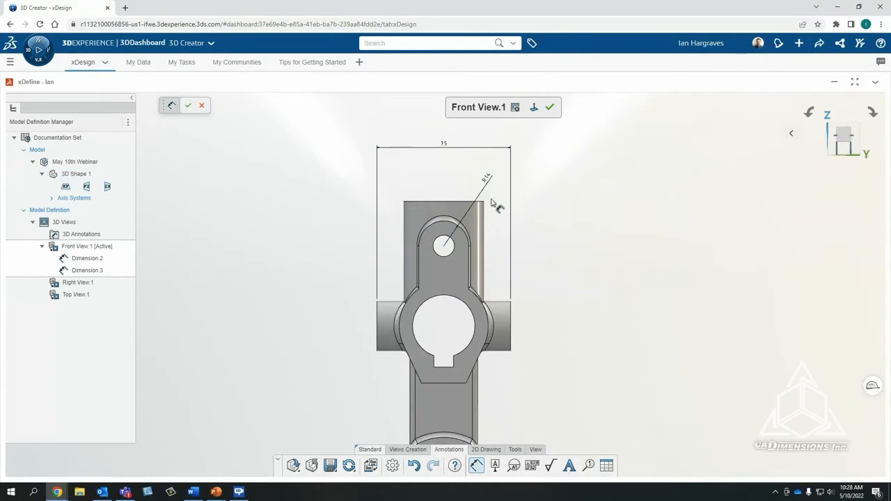
Dimension the width of the keyway slot below the large central bore in the front view.
scroll(451, 336, "down", 3)
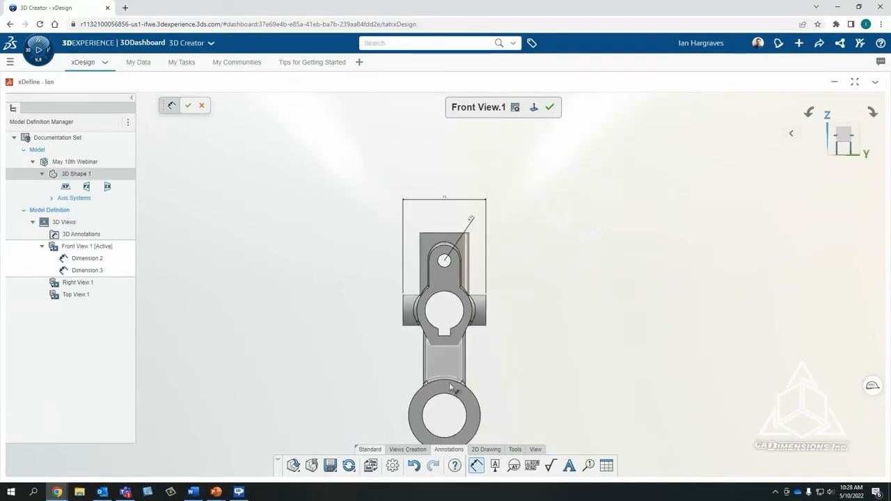
scroll(446, 326, "up", 3)
scroll(442, 320, "up", 3)
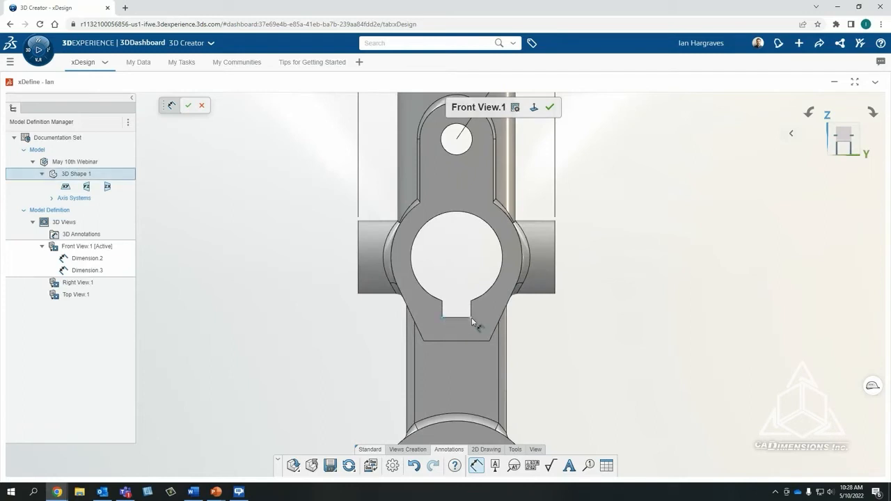
left_click(471, 318)
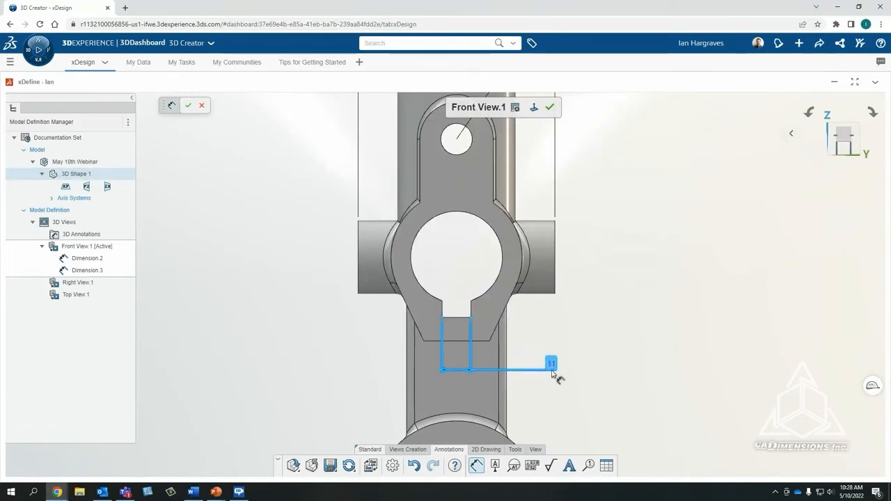
left_click(554, 375)
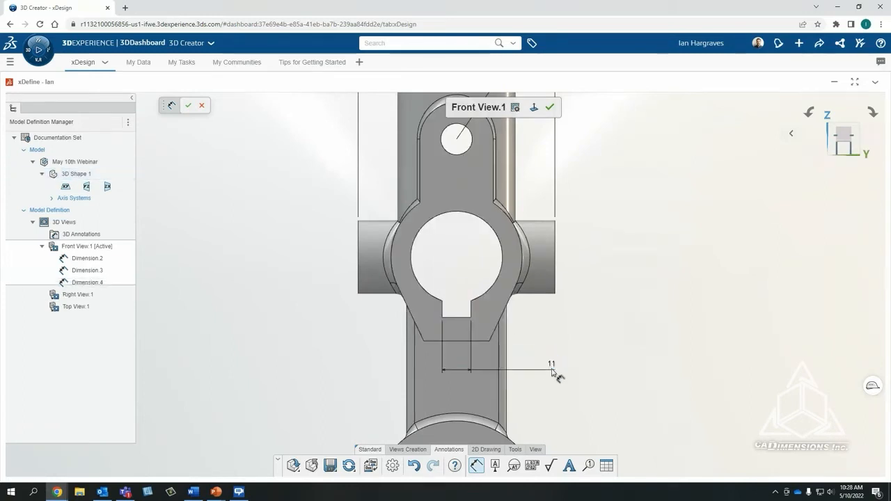
Dimension the large keyed bore in the front view and convert its radius dimension to a diameter.
left_click(430, 298)
left_click(359, 344)
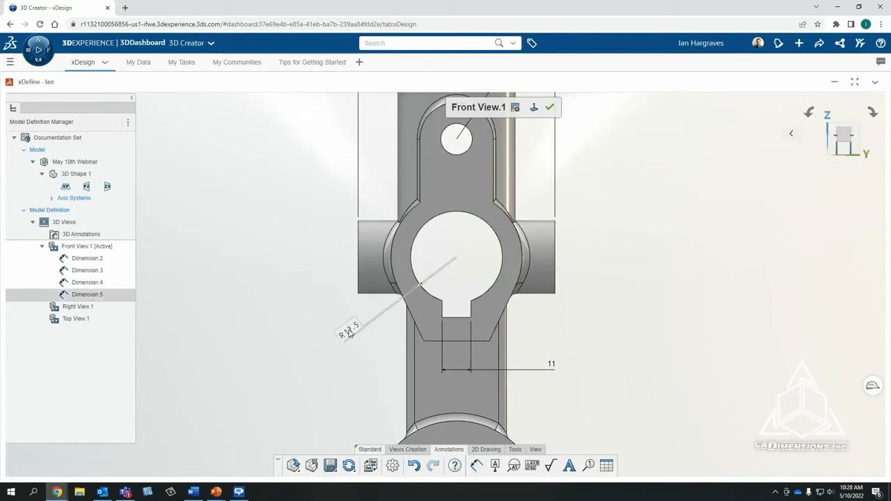
left_click(353, 334)
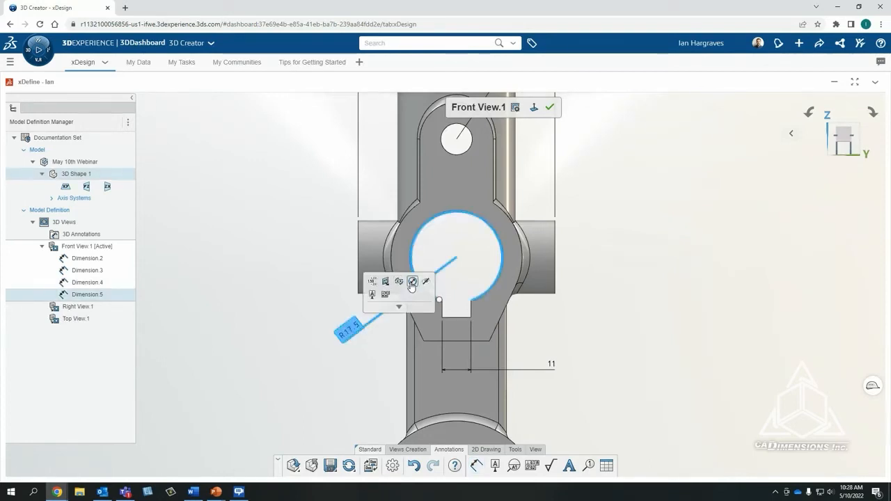
left_click(412, 282)
left_click(293, 300)
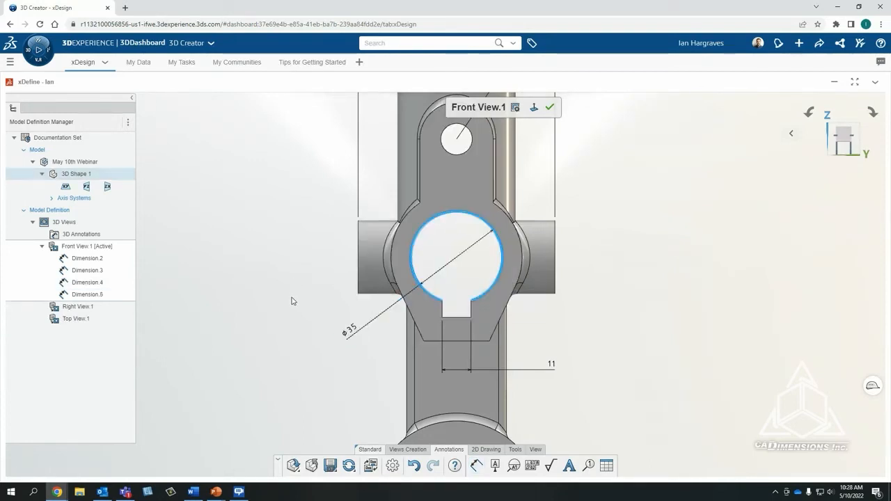
Dimension the vertical distance from the upper lug's hole centre to the lower end of the large bore's arc.
left_click(477, 465)
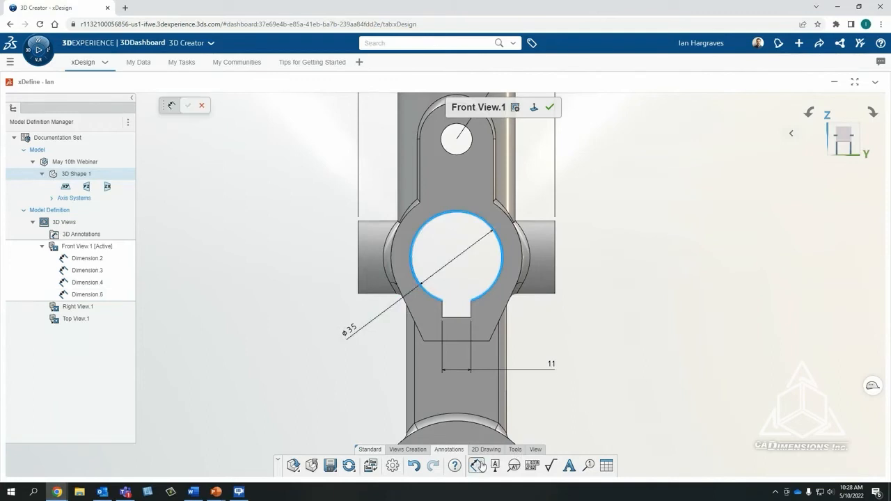
scroll(461, 307, "down", 2)
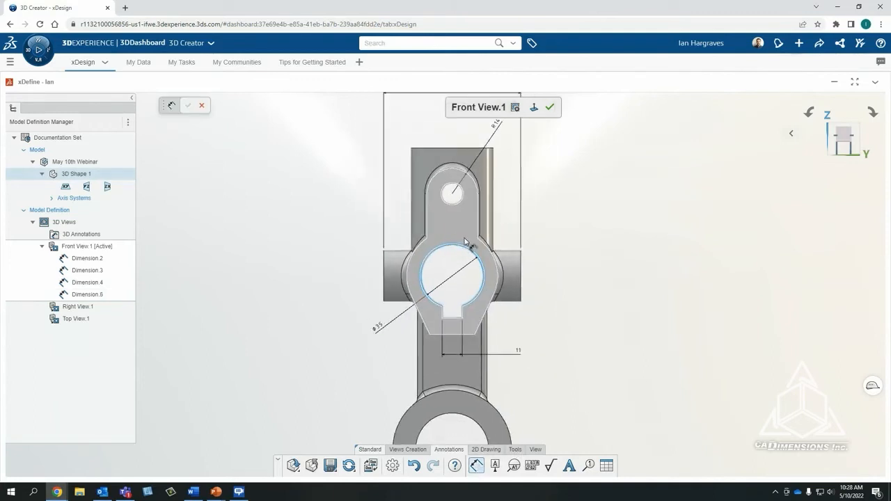
scroll(454, 215, "down", 1)
left_click(452, 202)
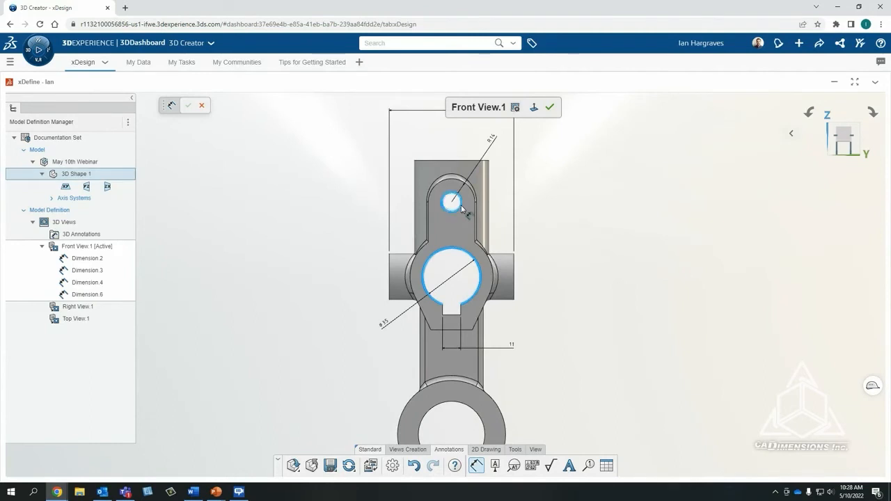
left_click(479, 258)
left_click(560, 256)
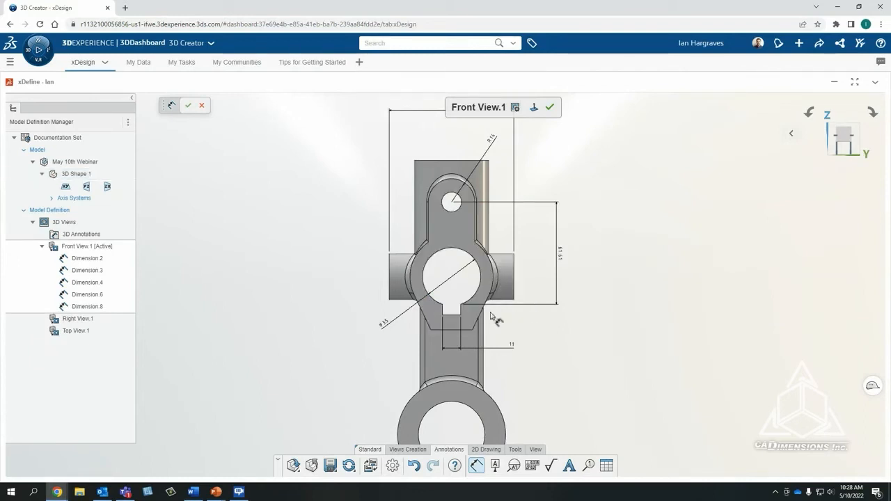
Dimension the outer radius of the hub around the large keyed bore, placing it beside the side boss.
scroll(448, 326, "up", 3)
scroll(443, 284, "down", 3)
scroll(440, 272, "down", 2)
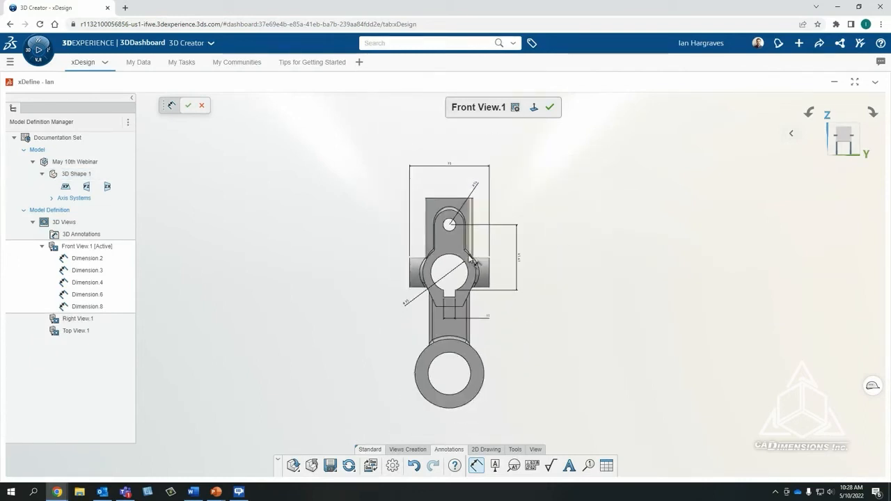
left_click(424, 266)
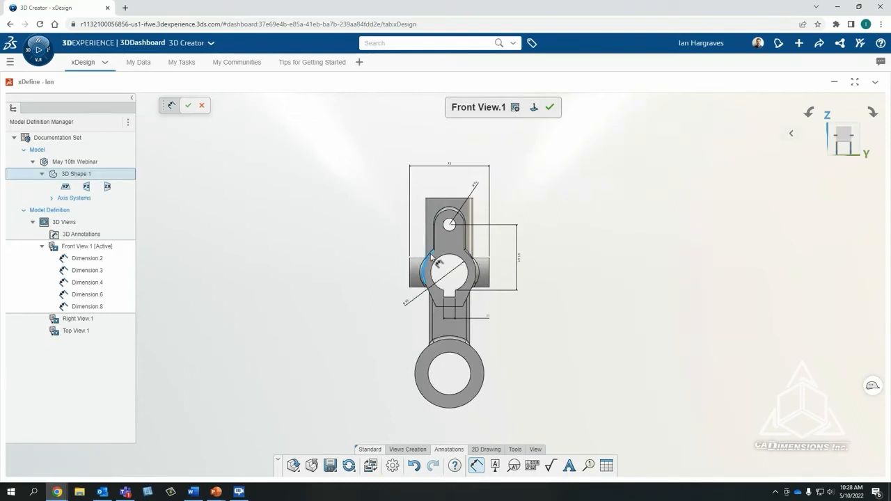
left_click(373, 284)
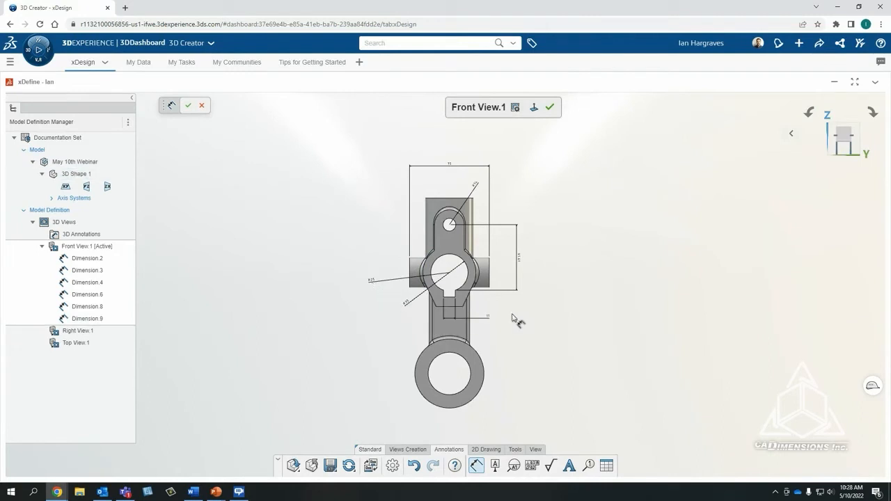
Dimension the outer and inner diameters of the lower ring in the front view.
left_click(480, 376)
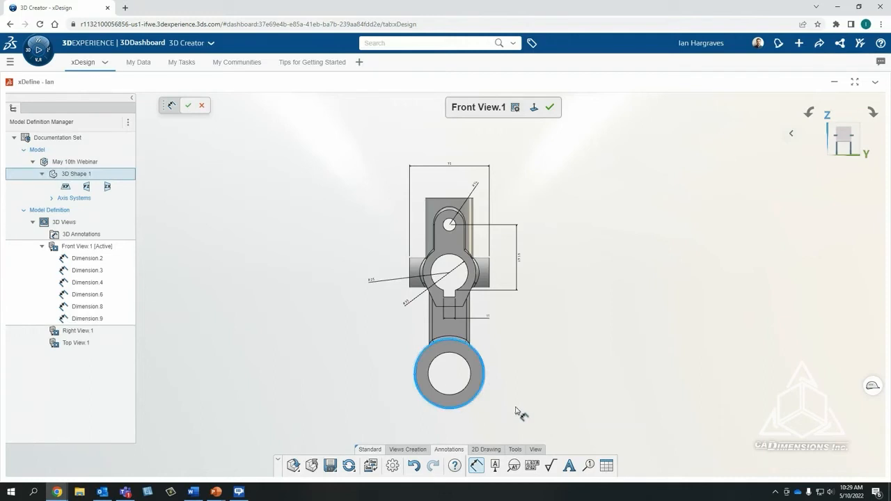
left_click(471, 372)
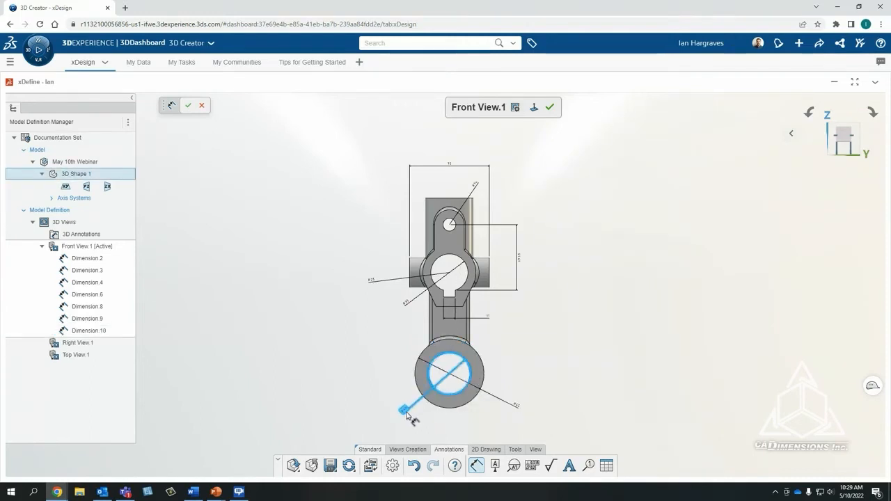
left_click(433, 342)
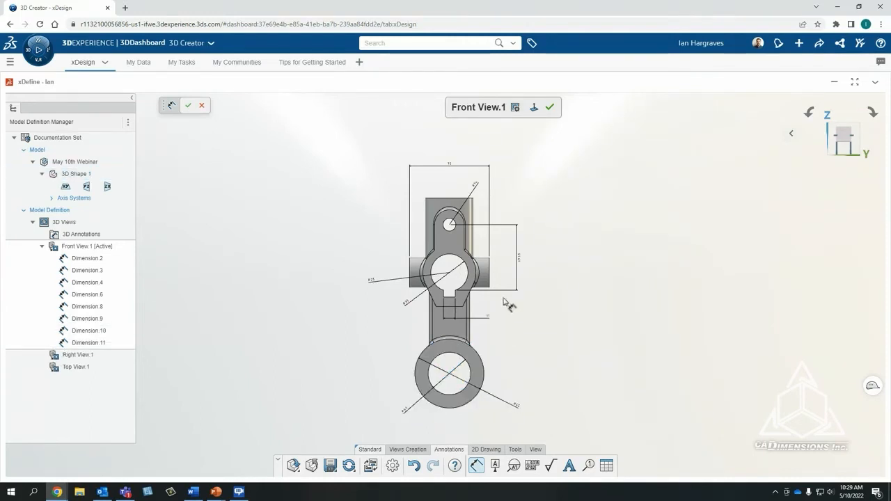
Dimension the width of the connecting arm above the lower ring in the front view.
left_click(430, 332)
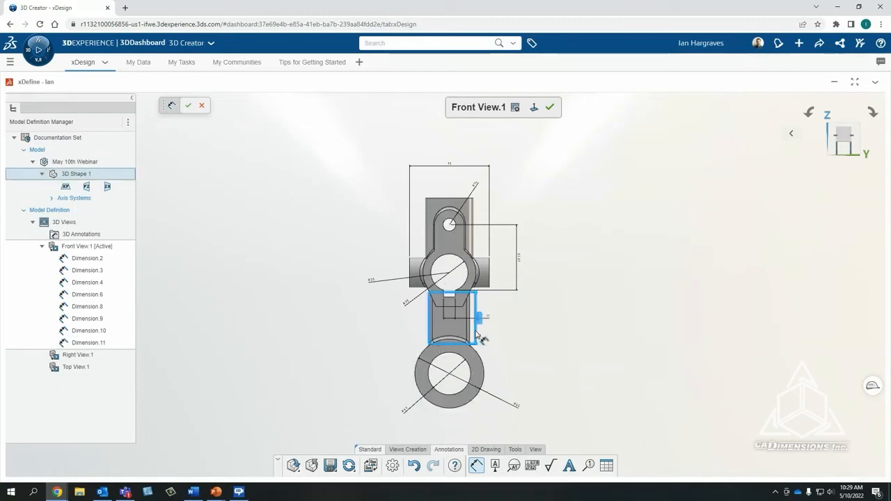
left_click(472, 333)
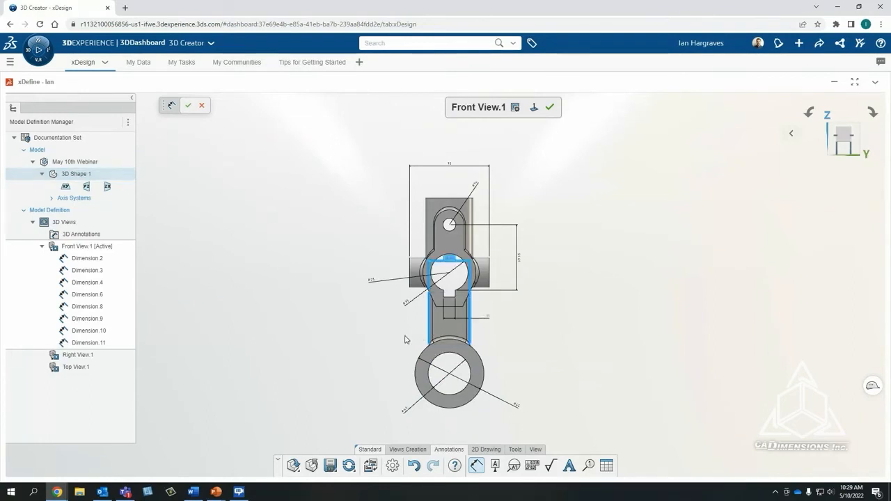
left_click(406, 338)
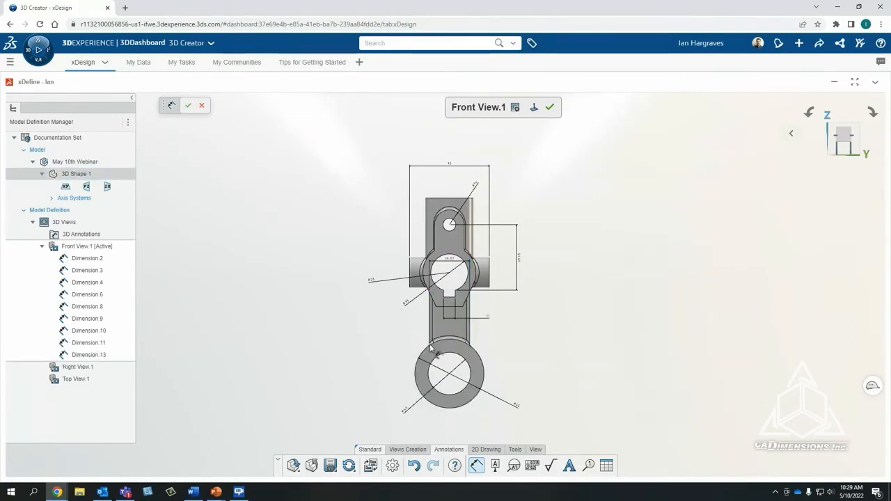
scroll(426, 278, "up", 5)
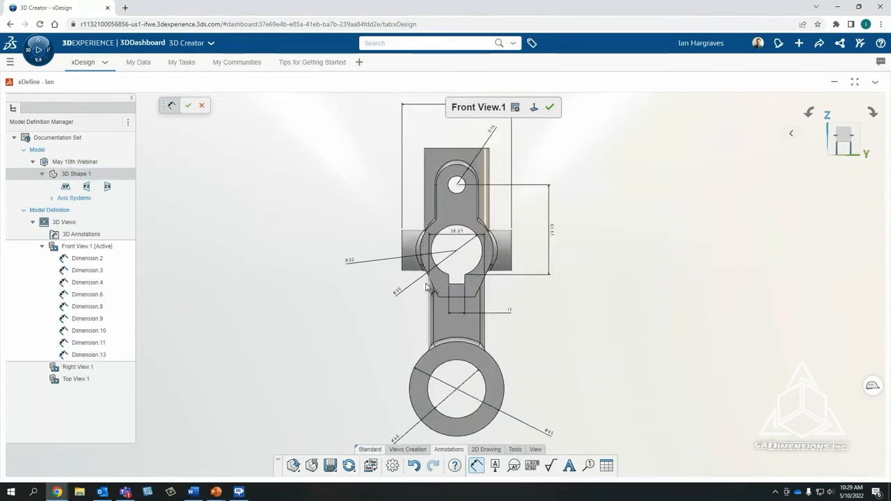
left_click(425, 237)
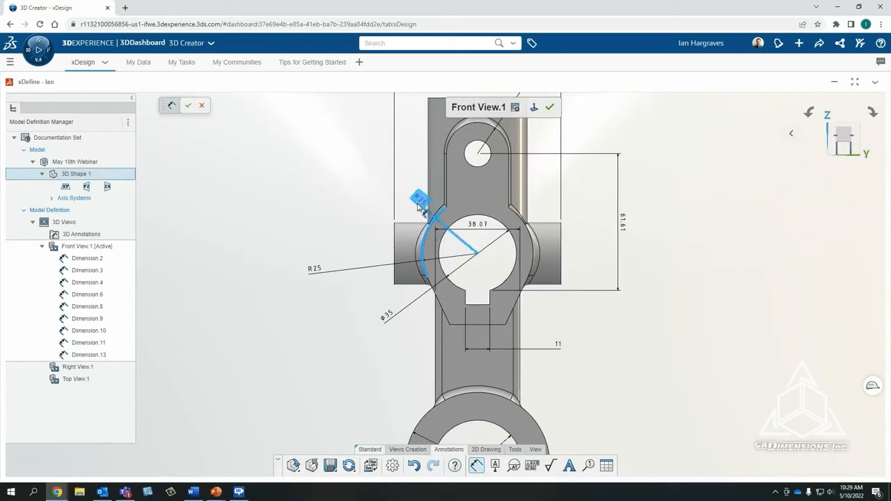
left_click(418, 206)
scroll(418, 207, "down", 5)
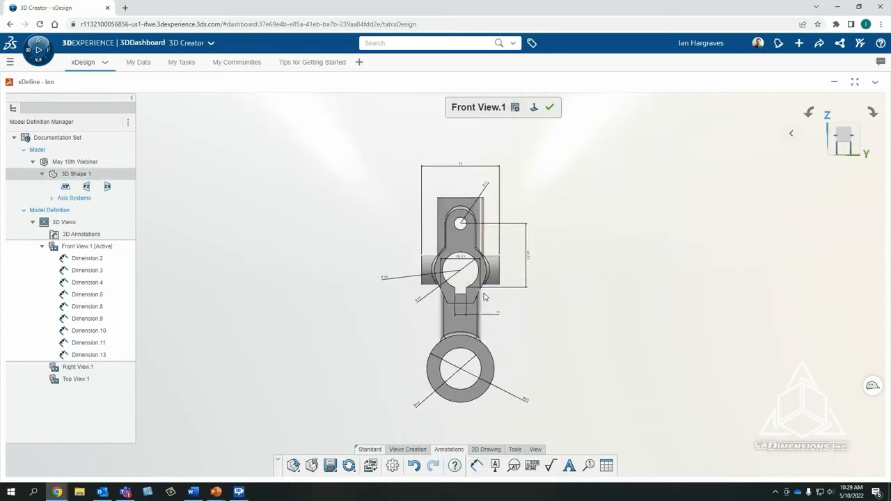
Exit the front view and move the connecting arm's width dimension below the lower ring.
scroll(486, 300, "up", 2)
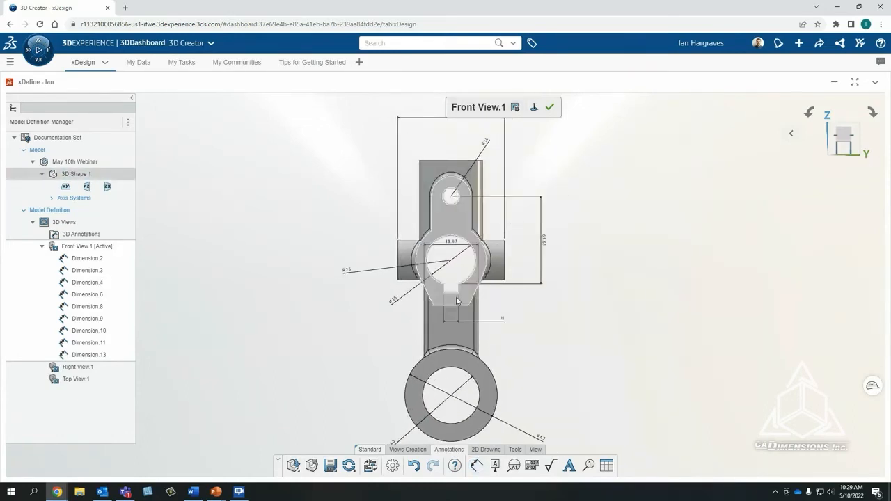
scroll(472, 166, "down", 1)
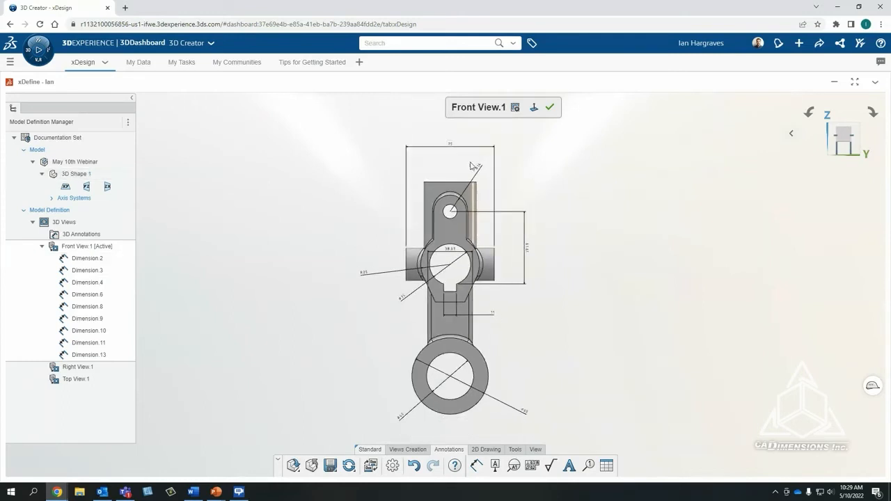
left_click(549, 110)
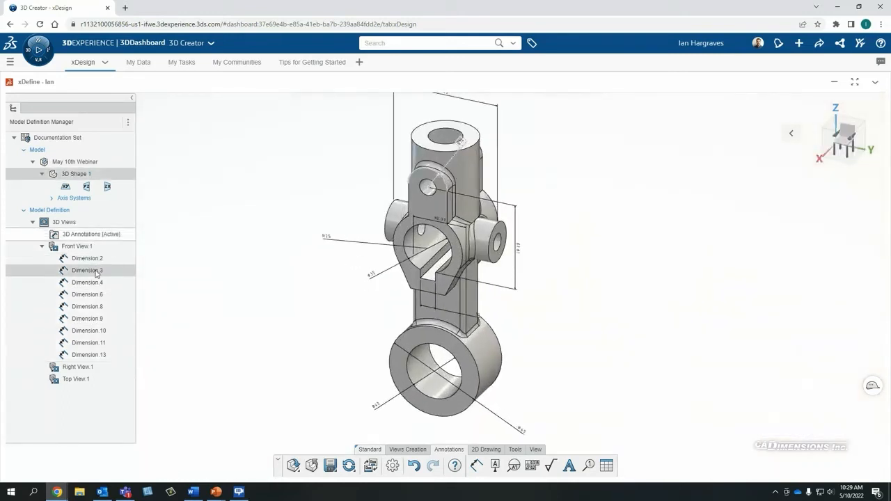
left_click(89, 354)
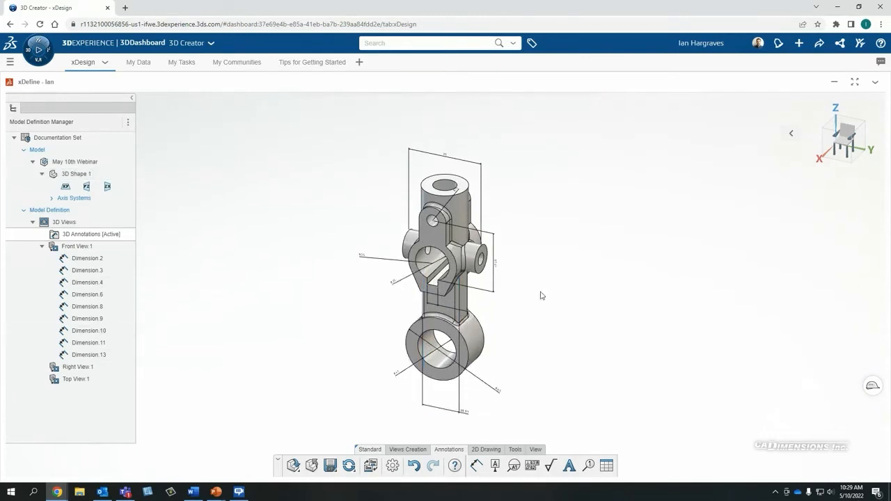
Activate the Right view and dimension the component's overall width above the upper cylinder.
left_click(43, 247)
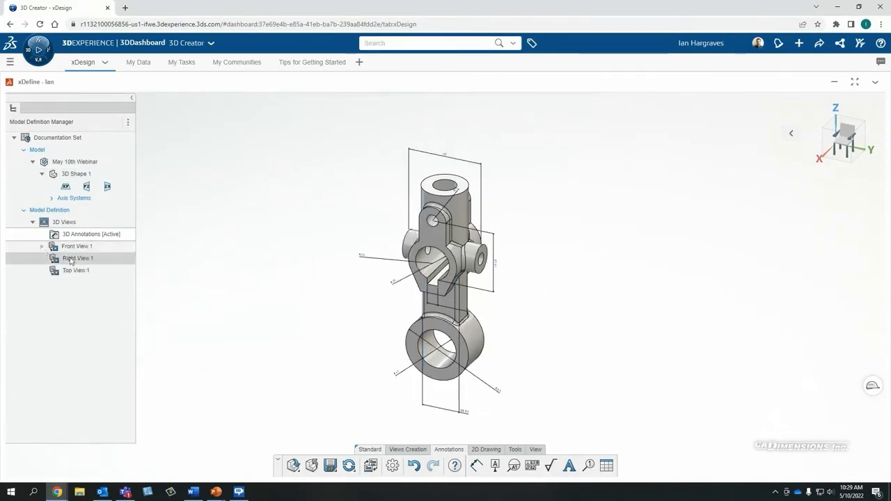
double_click(78, 258)
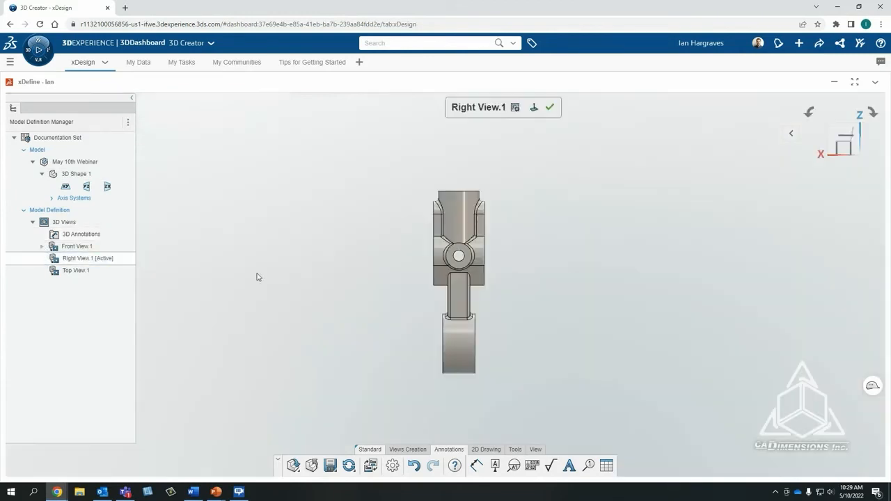
left_click(477, 467)
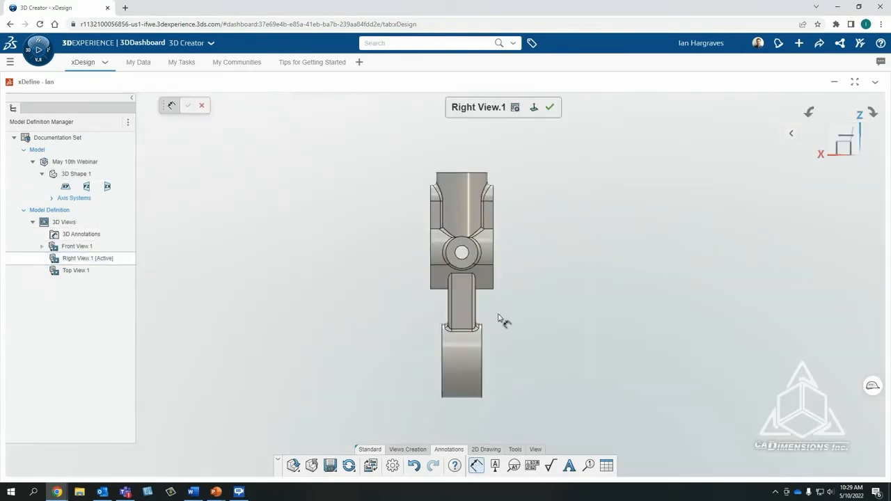
left_click(430, 191)
left_click(493, 193)
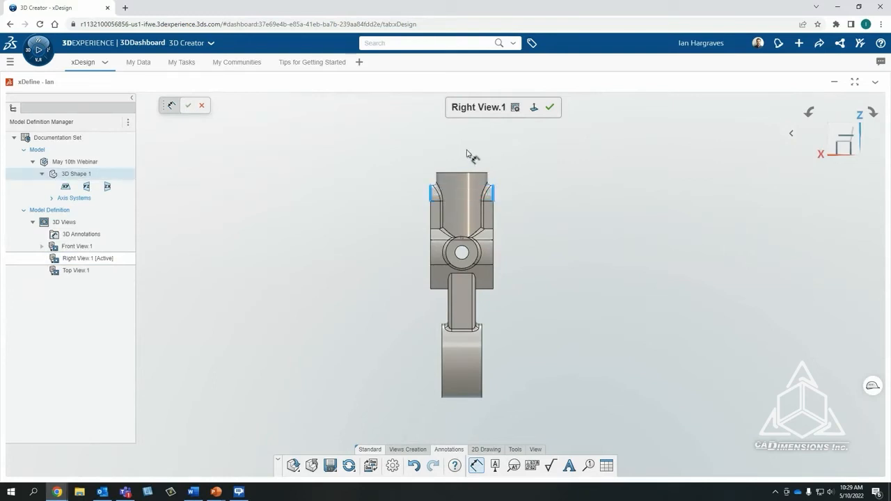
left_click(468, 154)
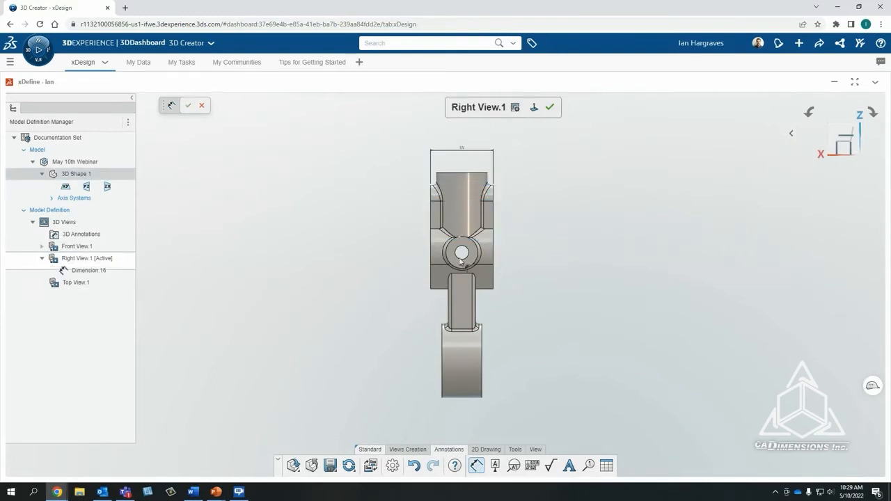
Dimension the connecting arm's width and the diameter of the side boss hole in the right view.
left_click(477, 308)
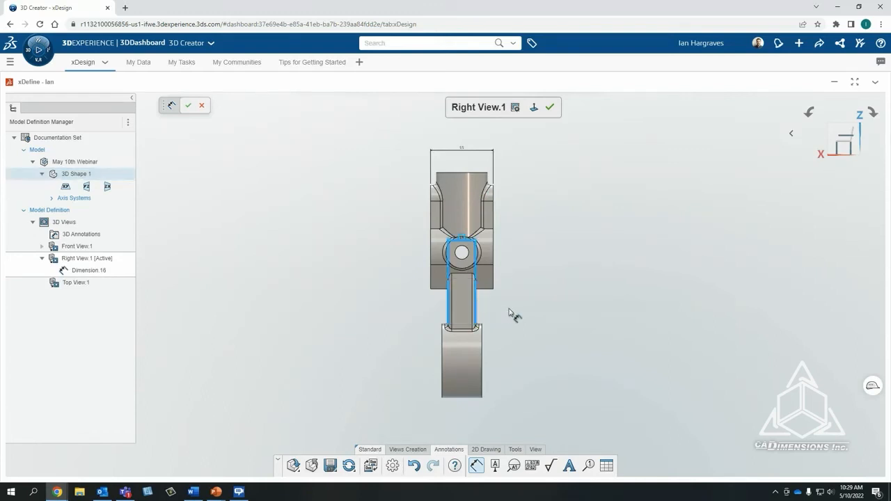
left_click(511, 313)
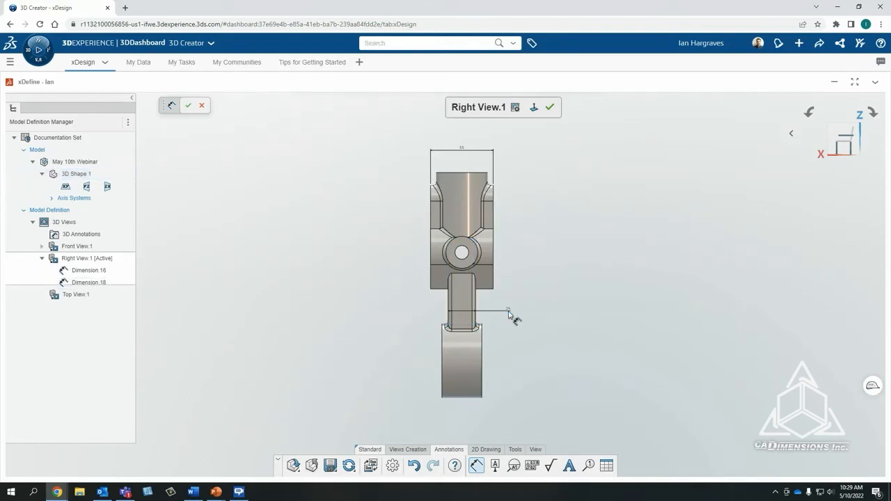
left_click(459, 257)
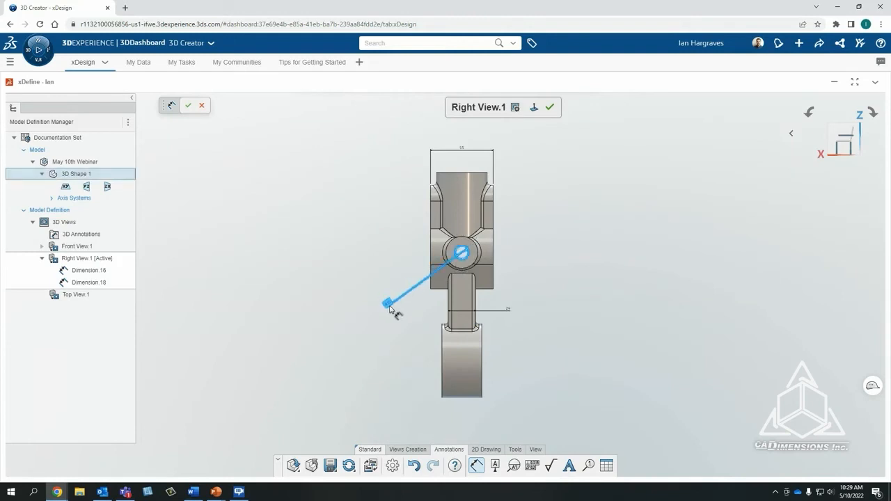
left_click(390, 306)
key("Escape")
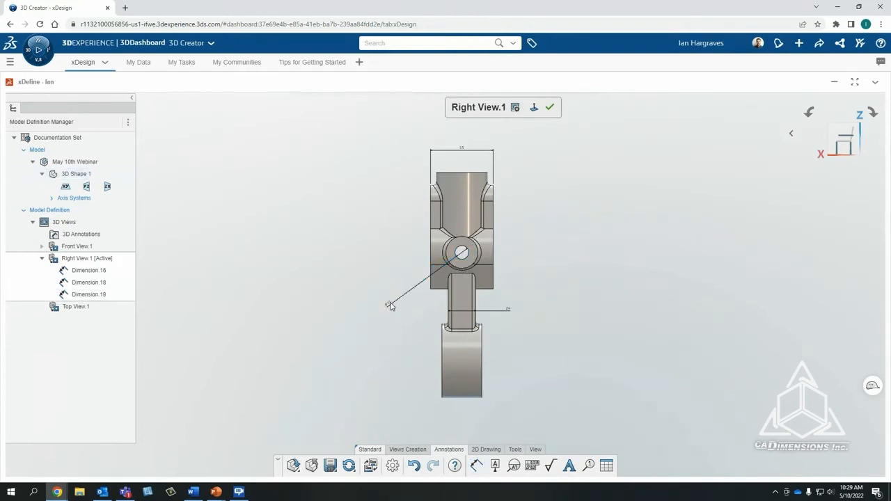
Add the text "THRU ALL" after the side boss hole's diameter dimension, with no tolerance type.
left_click(389, 305)
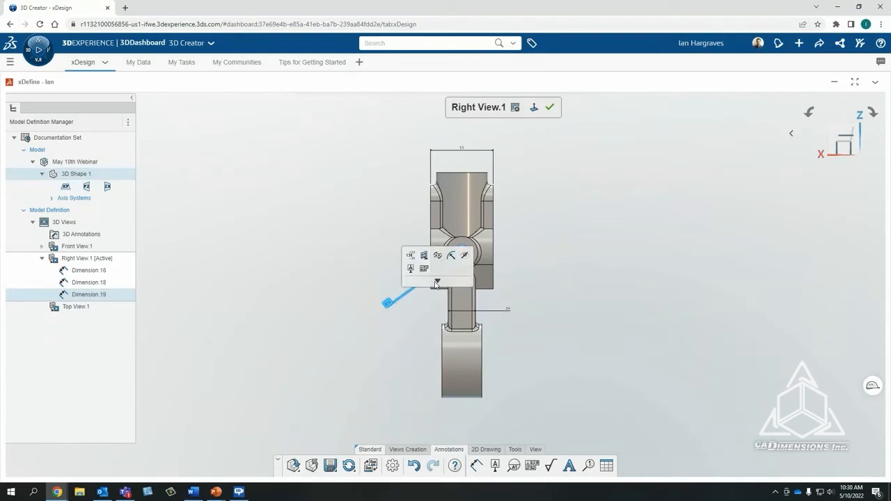
left_click(436, 282)
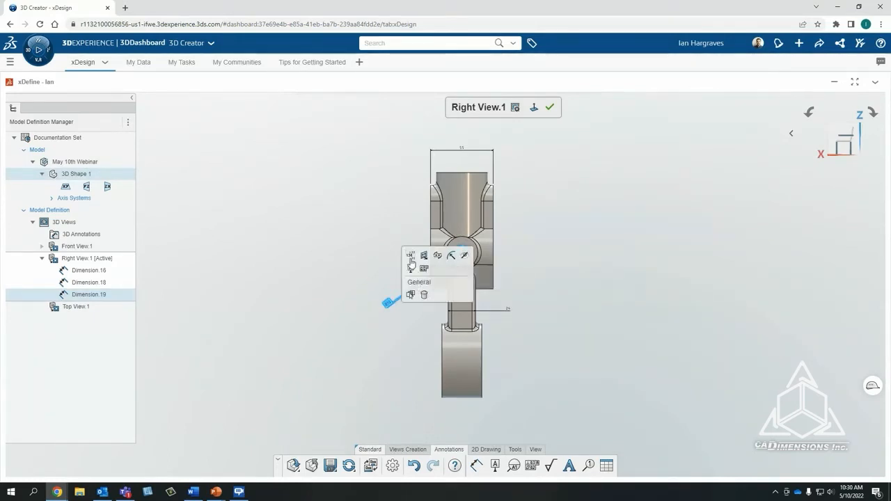
left_click(411, 269)
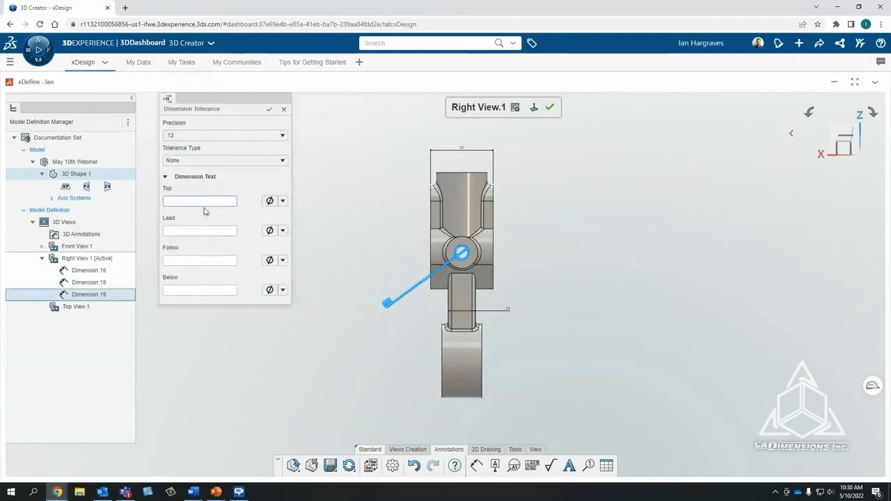
left_click(205, 259)
type("THRU ALL")
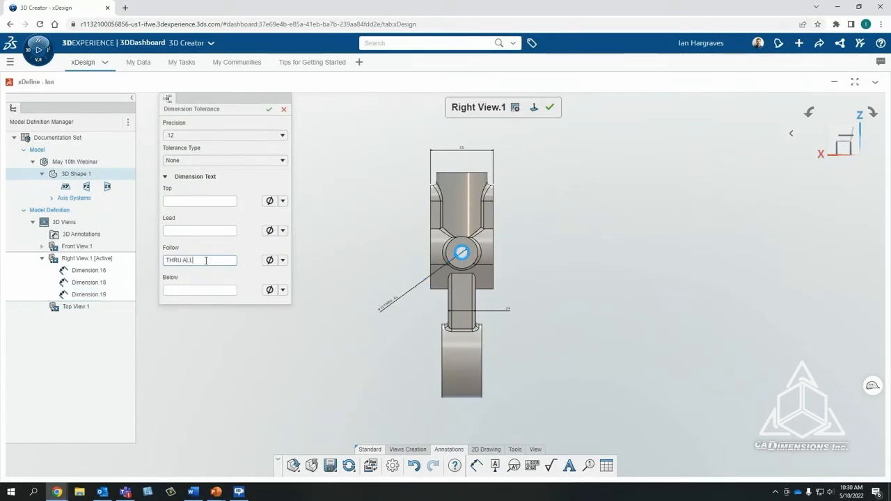
left_click(226, 164)
left_click(227, 167)
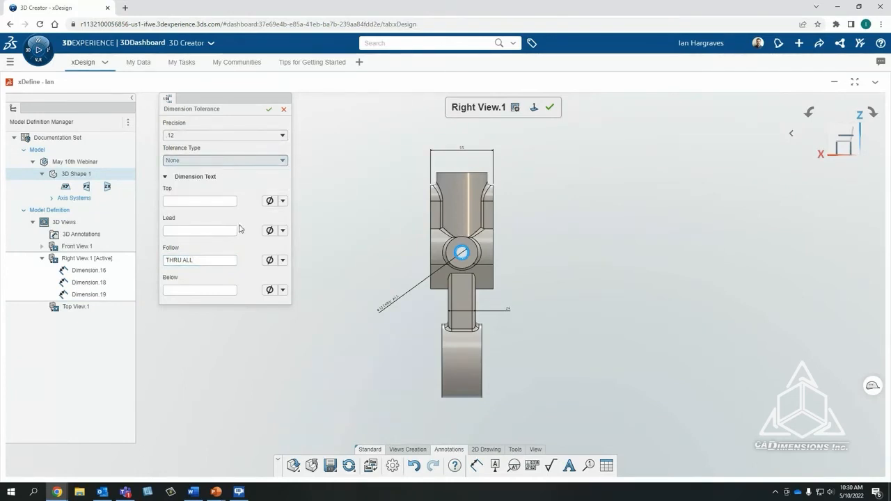
left_click(244, 167)
left_click(271, 110)
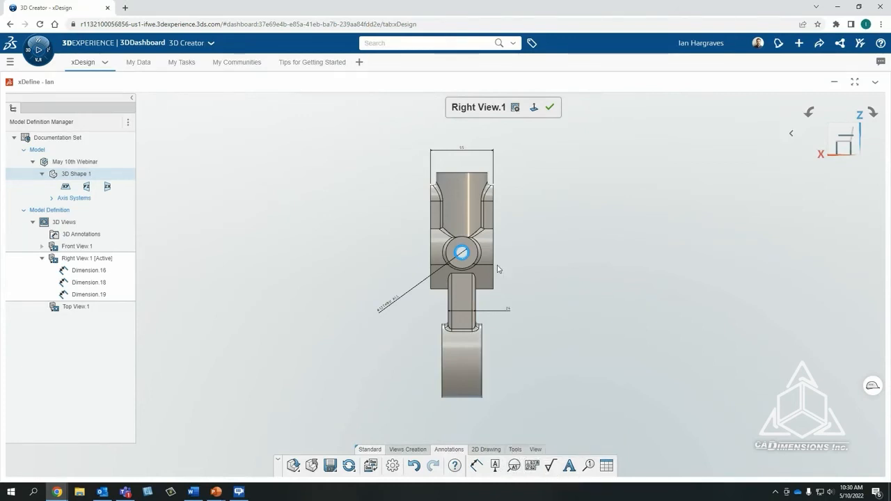
Dimension the lower ring's width below it in the right view and exit that view.
left_click(476, 465)
left_click(443, 395)
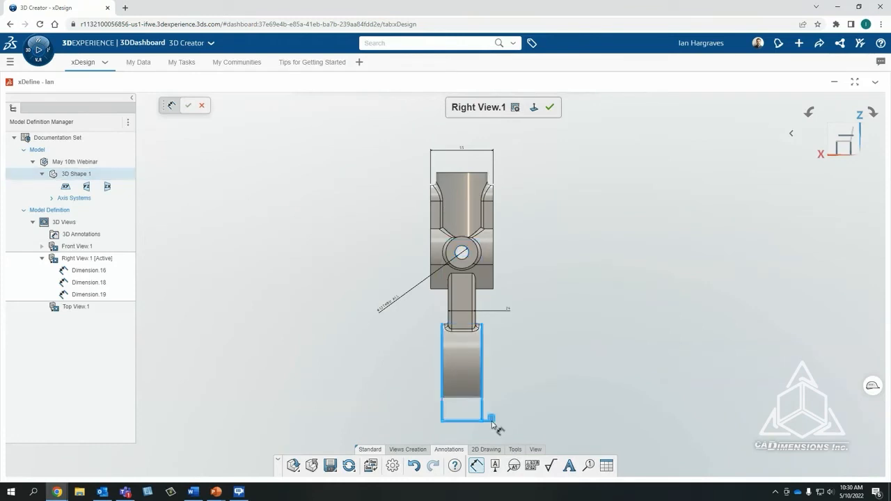
left_click(504, 422)
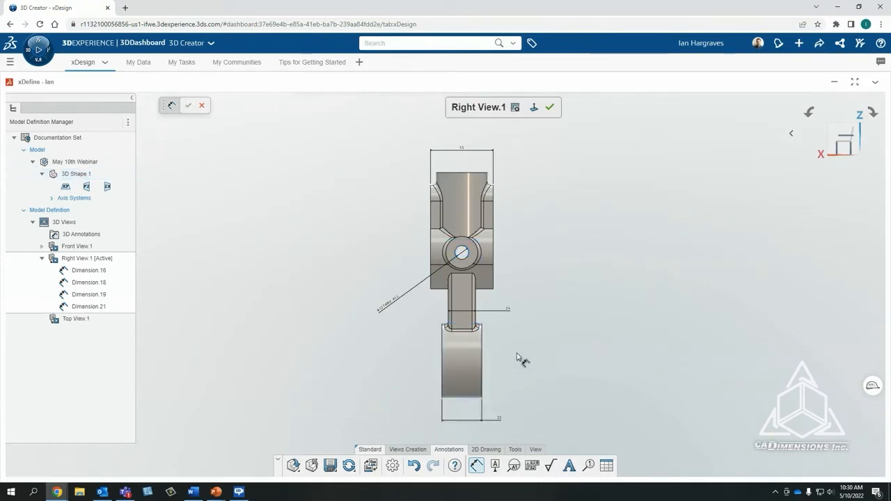
left_click(550, 109)
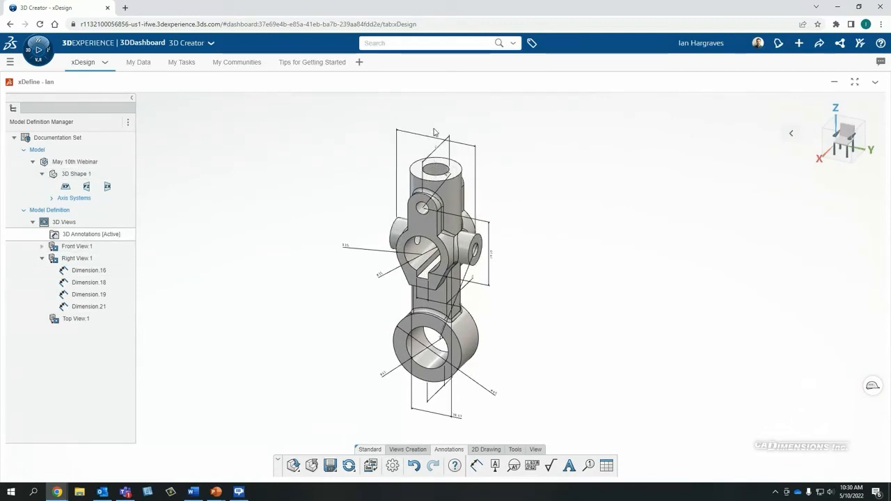
left_click(42, 258)
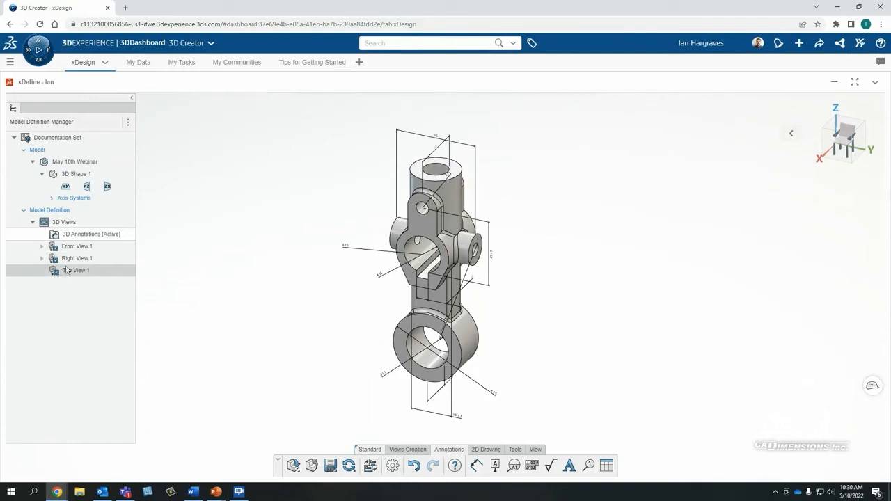
Activate the Top view, dimension the upper cylinder's hole and outer diameters, and exit the view.
double_click(67, 271)
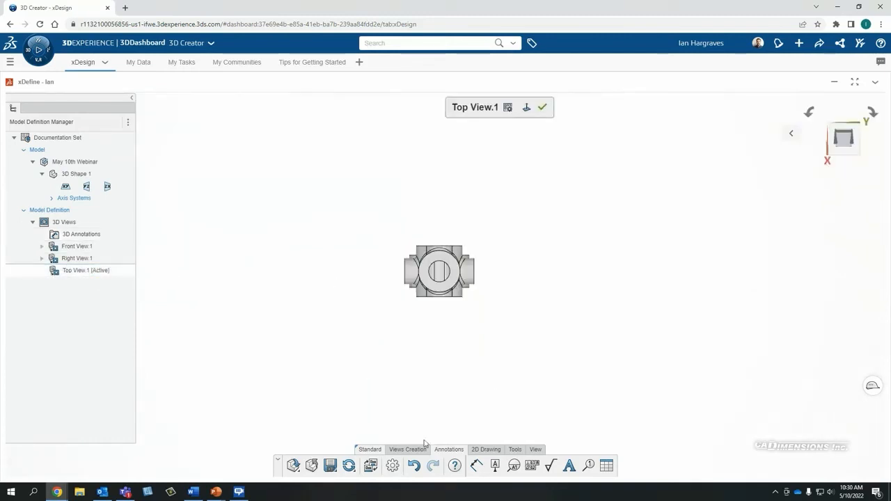
left_click(476, 466)
scroll(444, 257, "up", 2)
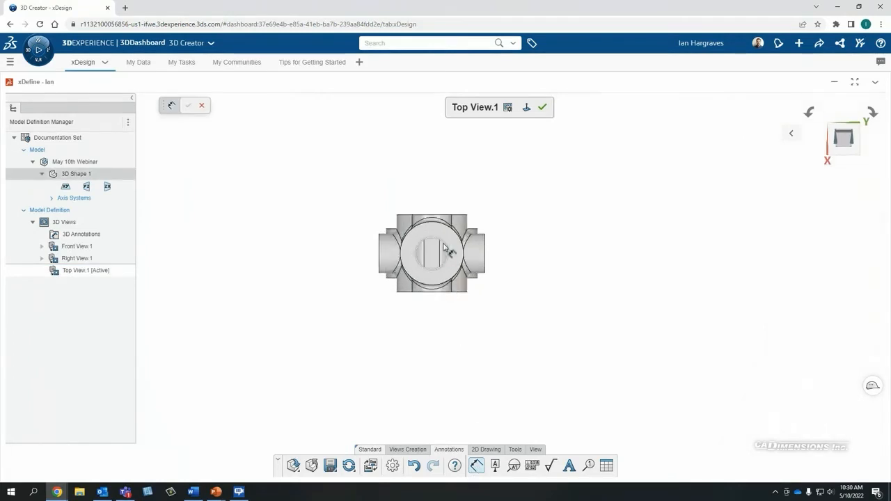
left_click(445, 249)
left_click(485, 185)
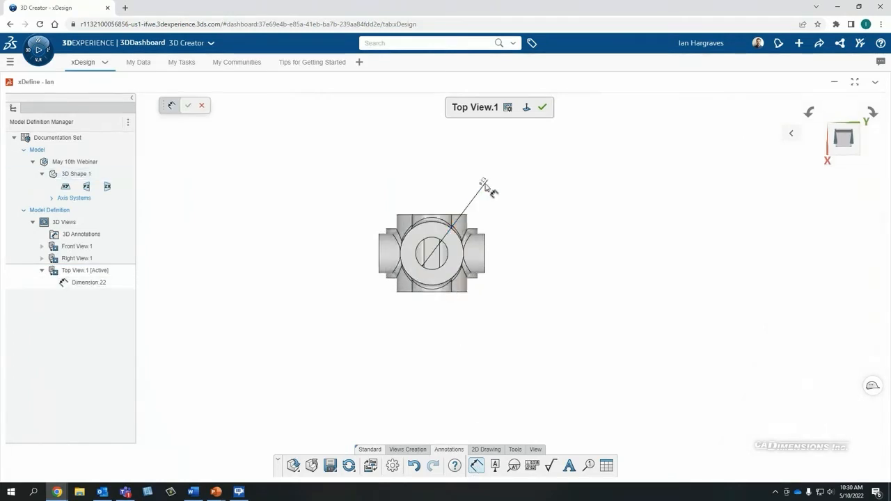
left_click(418, 234)
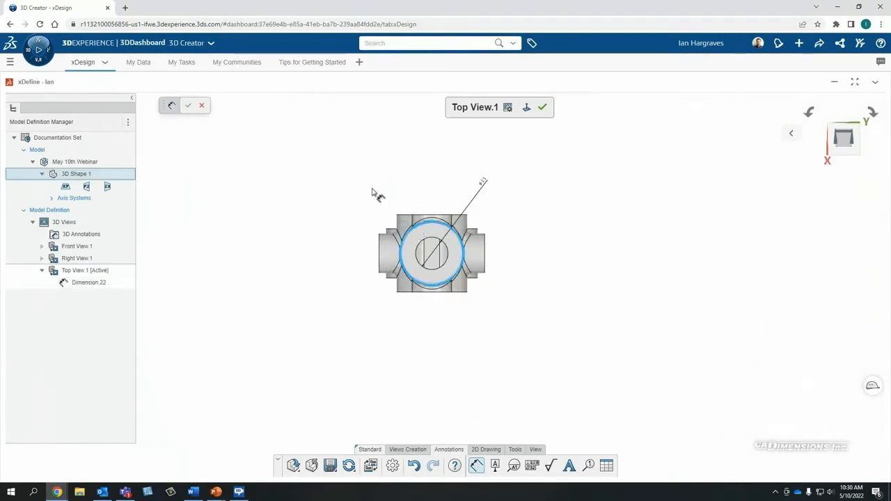
left_click(374, 193)
left_click(542, 107)
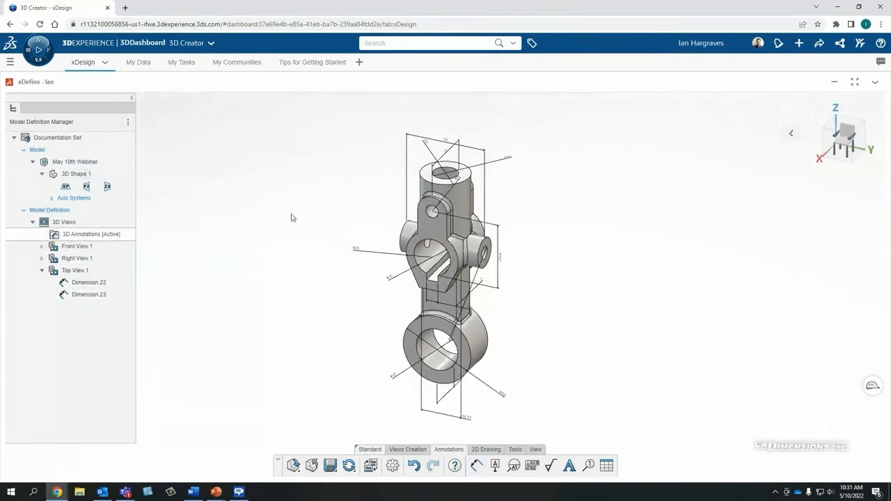
left_click(41, 270)
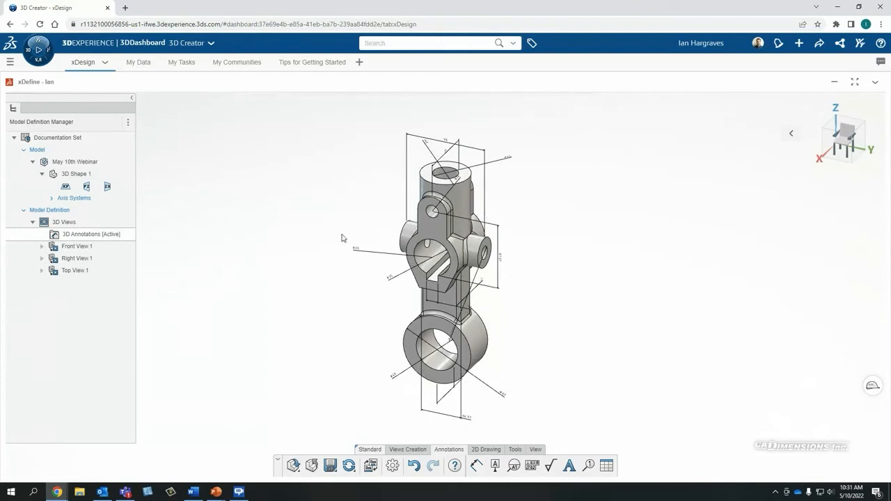
Save the documentation set and create a 2D drawing sheet in standard A2 landscape format.
left_click(330, 467)
left_click(486, 450)
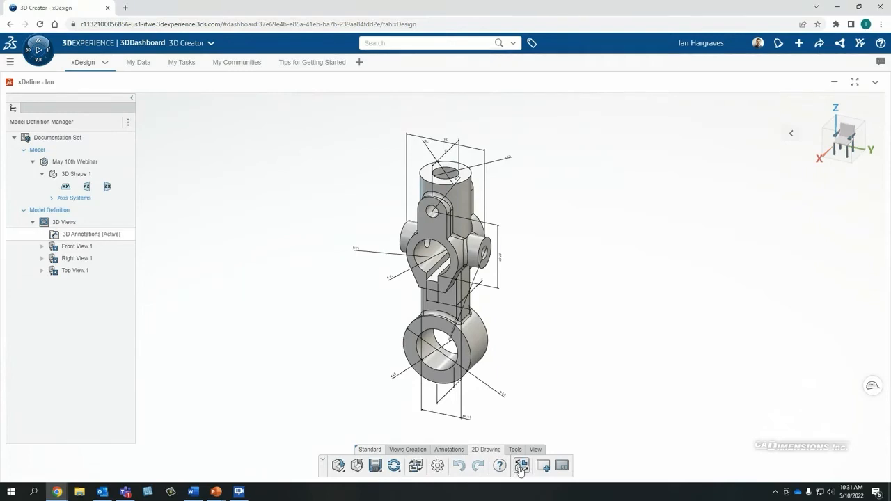
left_click(521, 468)
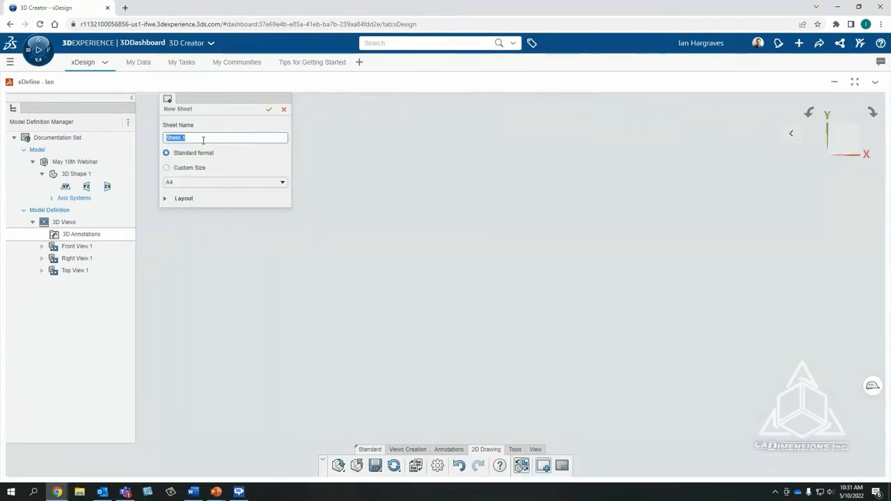
left_click(173, 183)
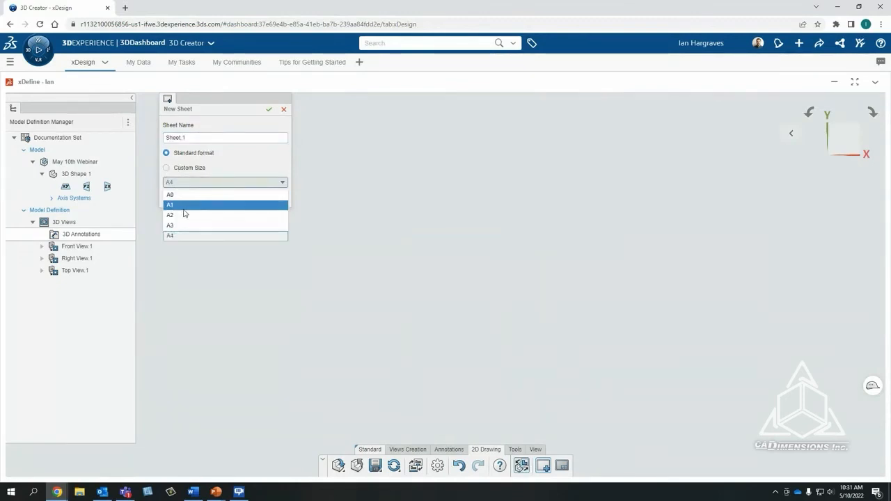
left_click(186, 216)
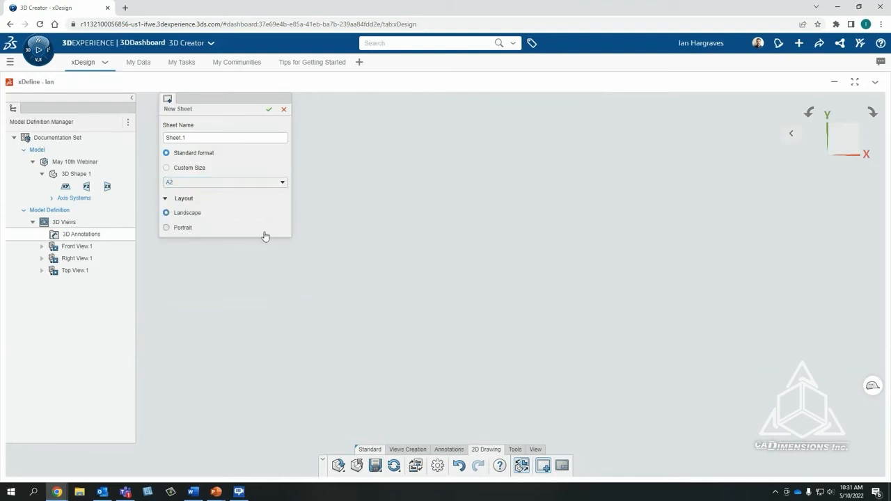
left_click(269, 109)
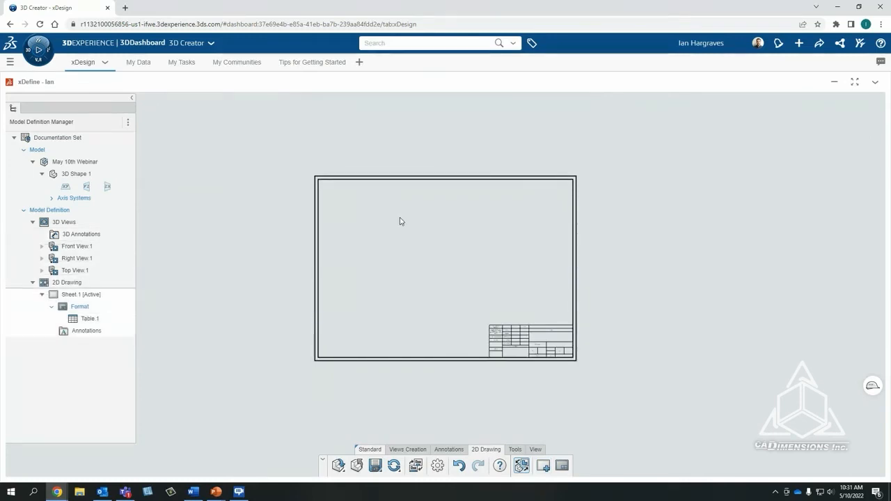
Place the front view at the sheet's lower left, the top view above it, and the right view beside it.
scroll(416, 254, "up", 3)
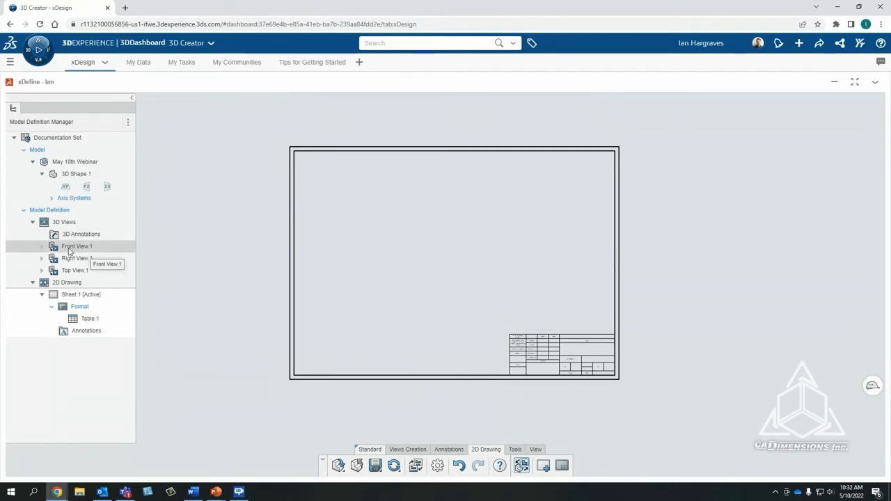
left_click_drag(70, 248, 346, 300)
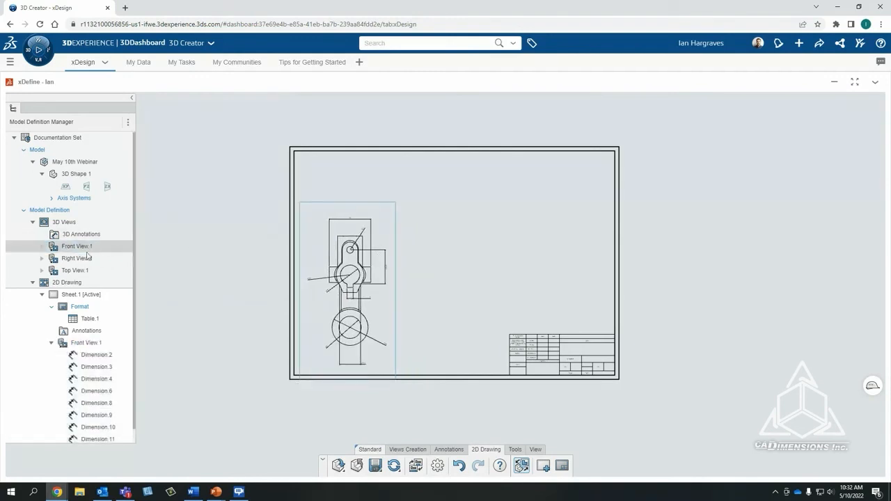
left_click_drag(76, 257, 348, 190)
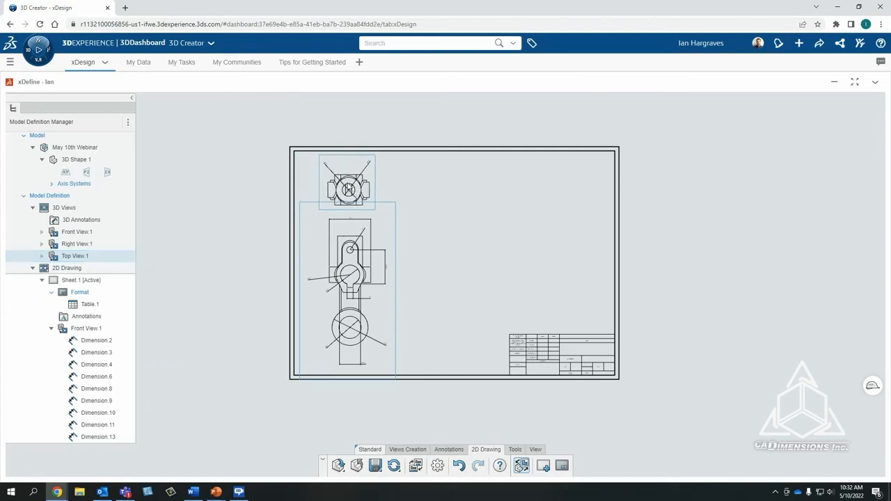
scroll(87, 243, "down", 1)
left_click(87, 243)
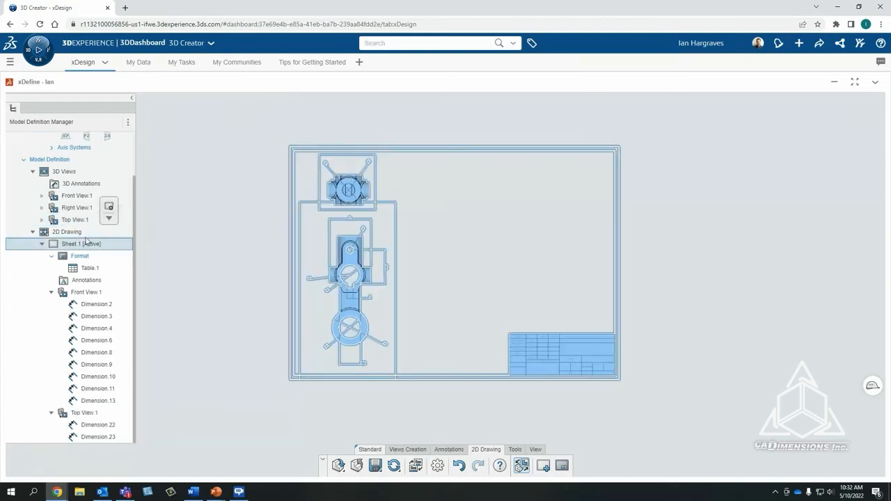
left_click(74, 207)
left_click_drag(74, 207, 454, 294)
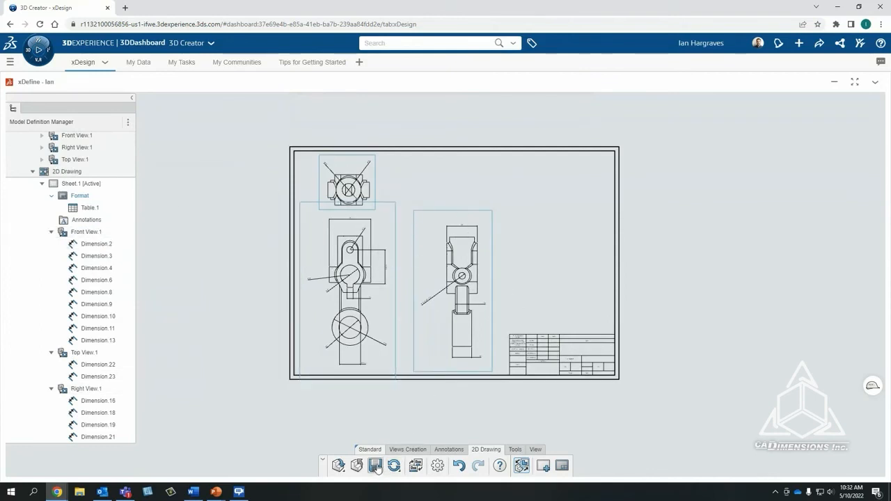
Set up a 2D drawing output to a file on disk named "May 10th Webinar" in PDF format.
left_click(515, 451)
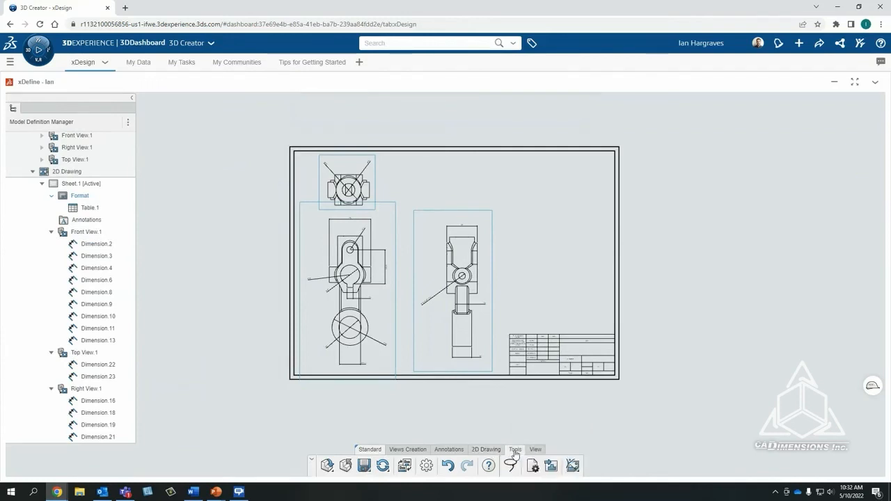
left_click(550, 467)
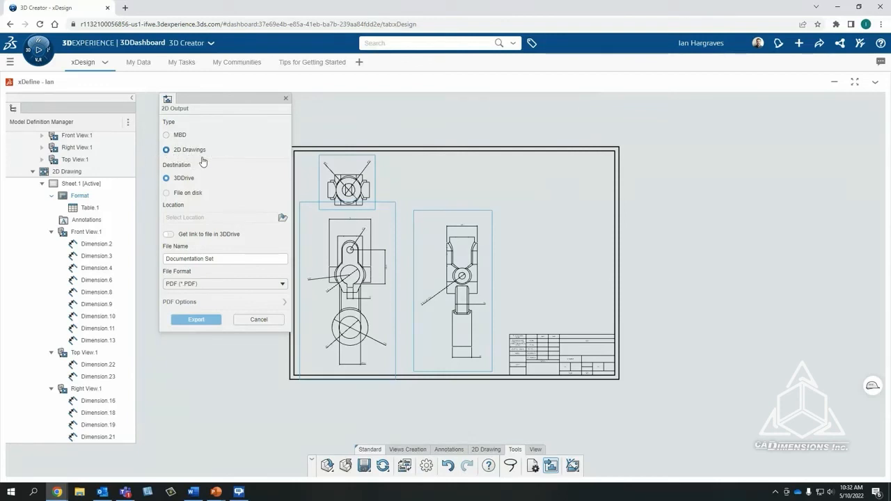
left_click(165, 193)
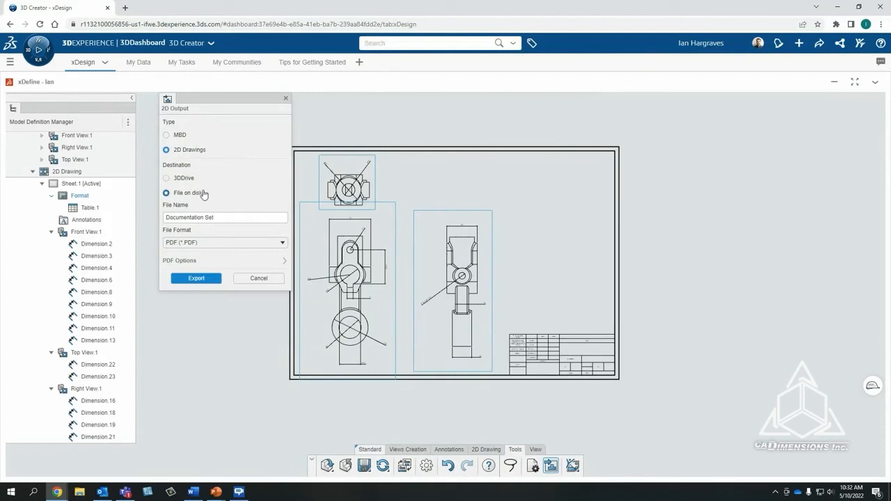
triple_click(245, 218)
type("Mi")
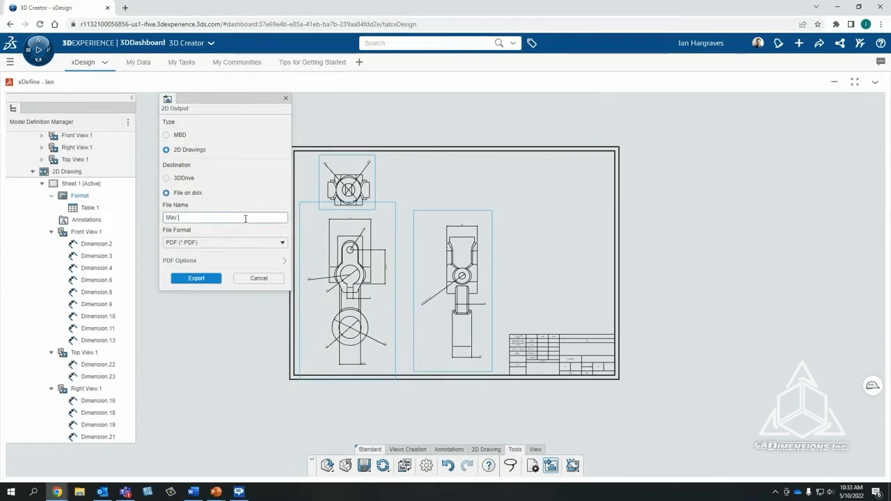
type("y 10th Webinar")
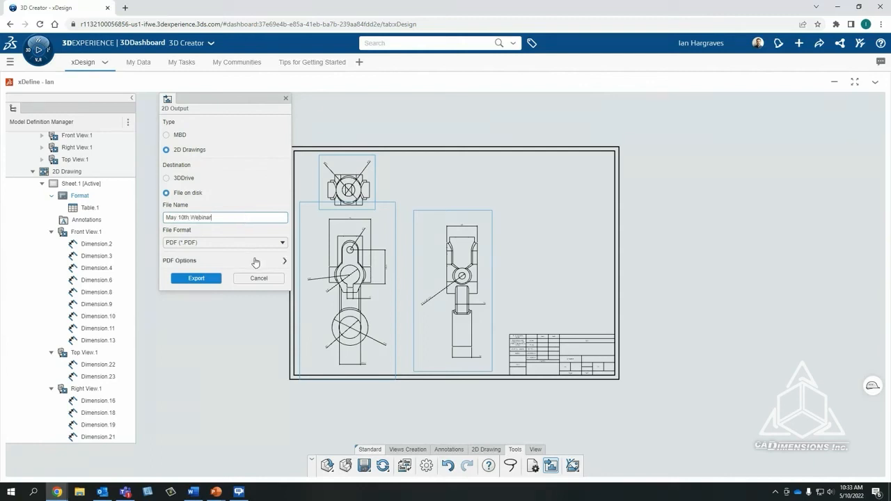
left_click(209, 242)
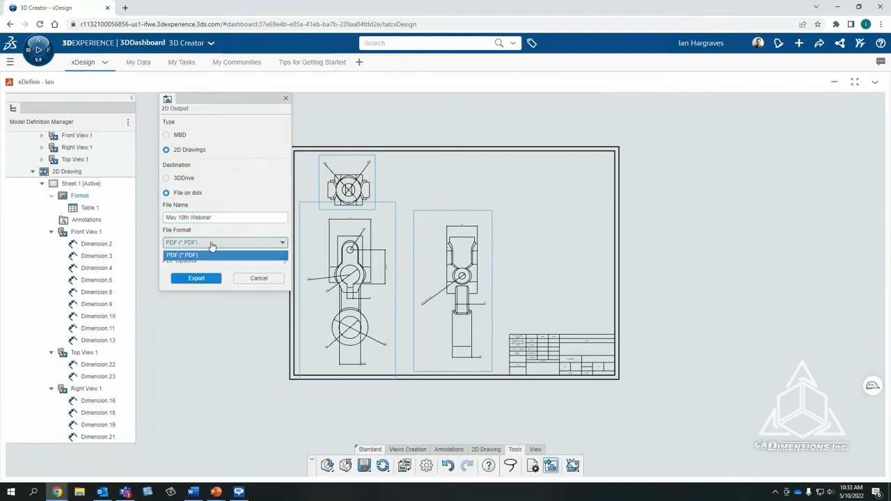
left_click(210, 256)
Set the PDF options to landscape orientation and A2 sheet size, and export the drawing.
left_click(209, 260)
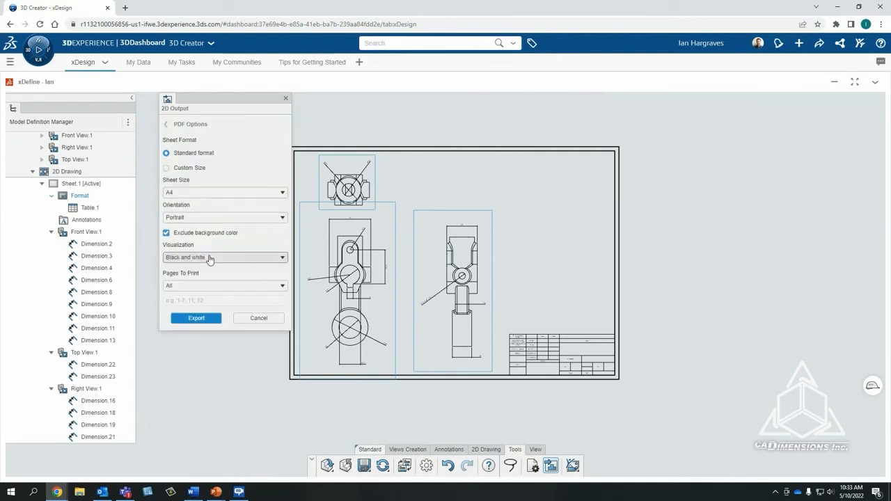
left_click(187, 217)
left_click(180, 241)
left_click(181, 192)
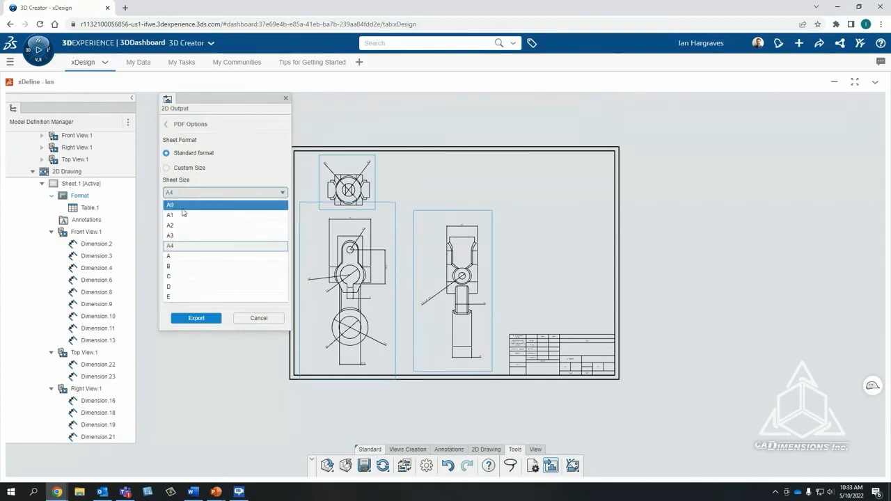
left_click(180, 228)
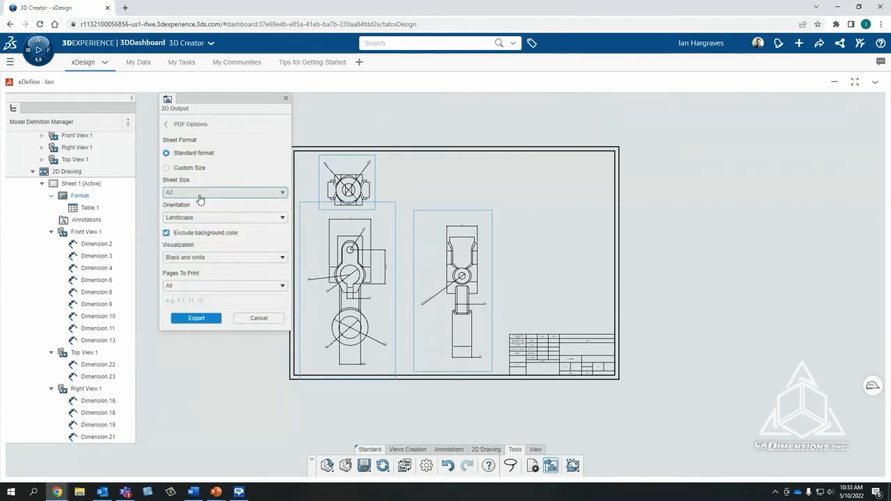
left_click(178, 319)
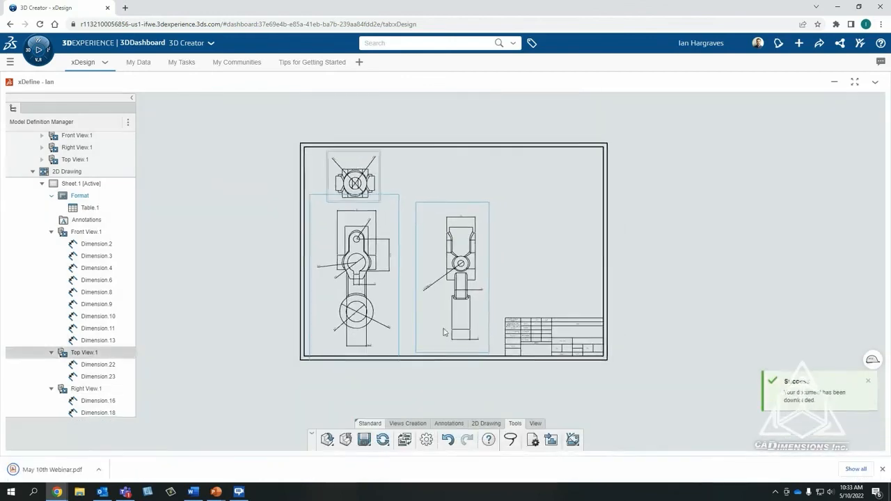
Open the downloaded "May 10th Webinar.pdf", check its views, dimensions and title block, and close it.
left_click(48, 471)
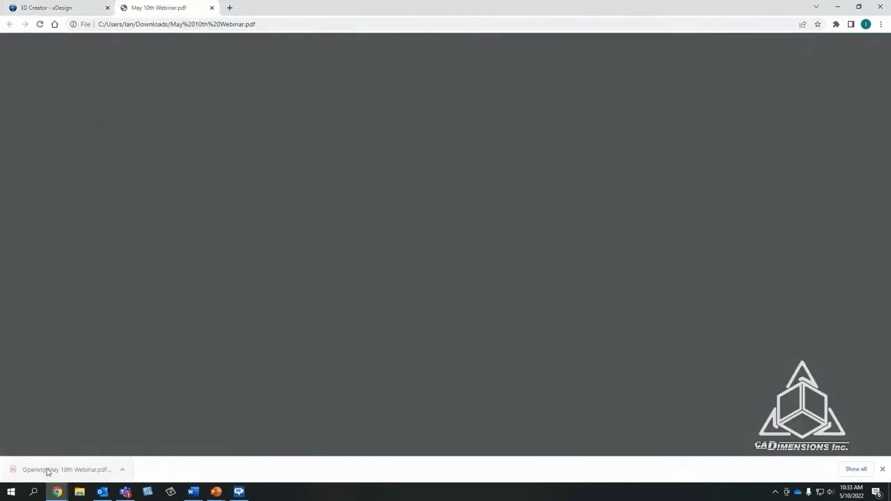
scroll(398, 304, "down", 3)
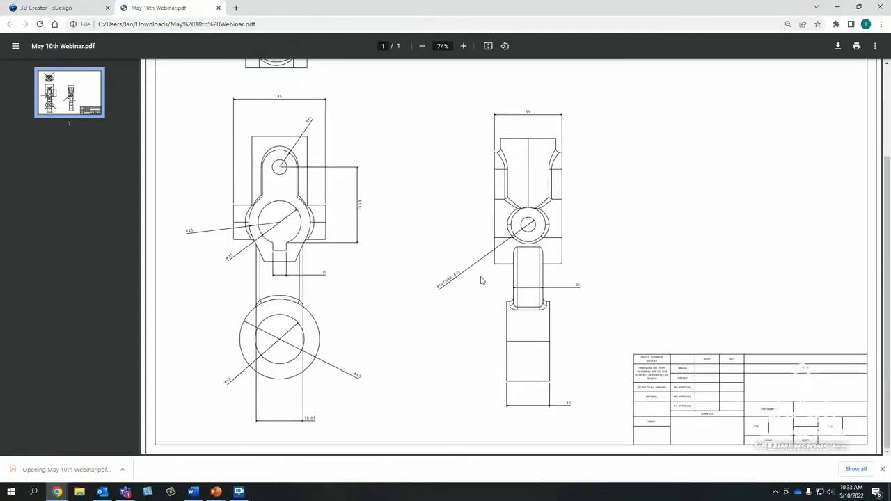
scroll(480, 279, "up", 3)
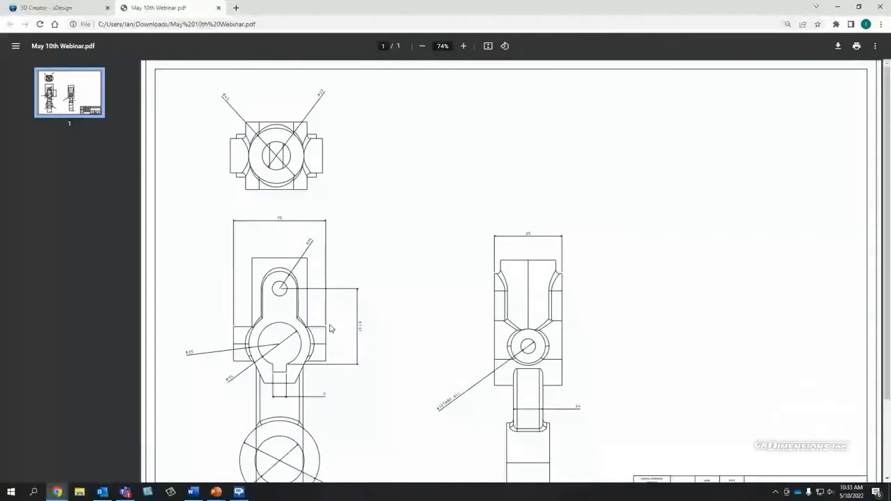
scroll(331, 329, "down", 3)
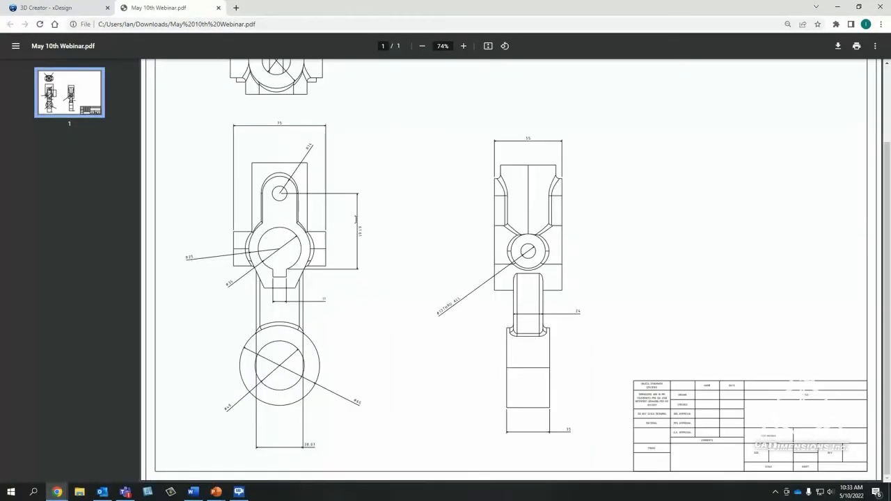
left_click(219, 8)
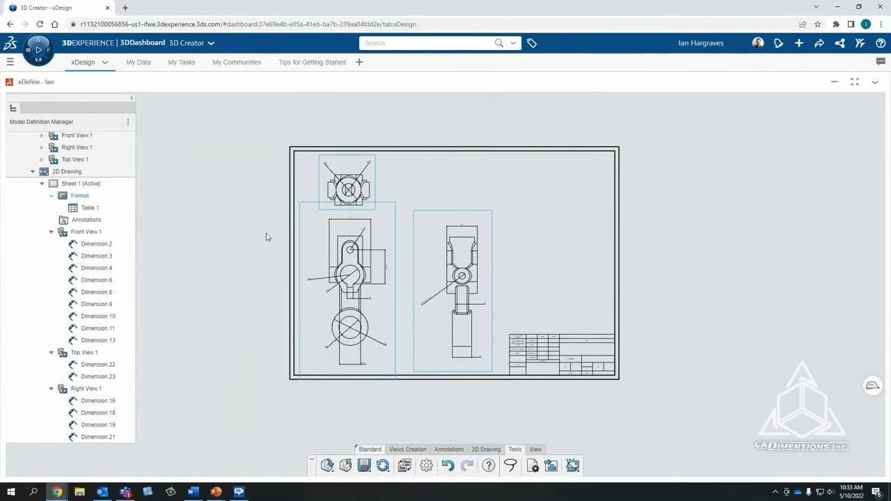
Switch the model from xDefine back to the xDesign app.
left_click(404, 466)
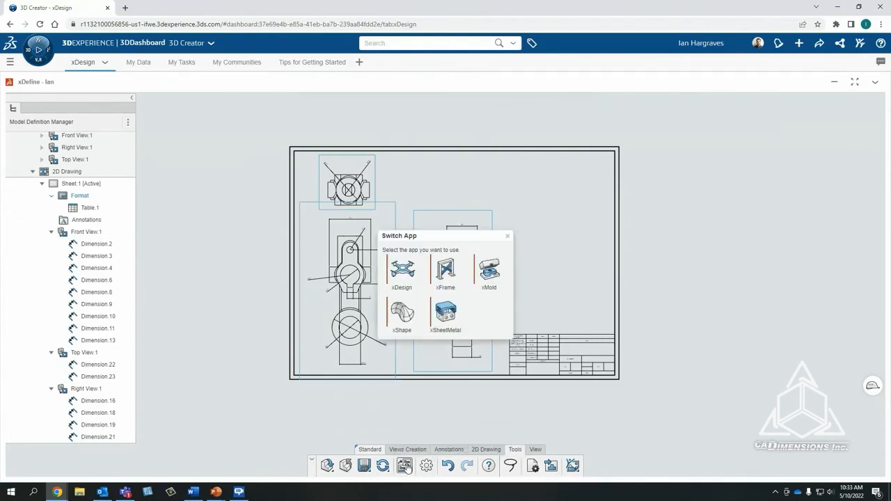
left_click(400, 271)
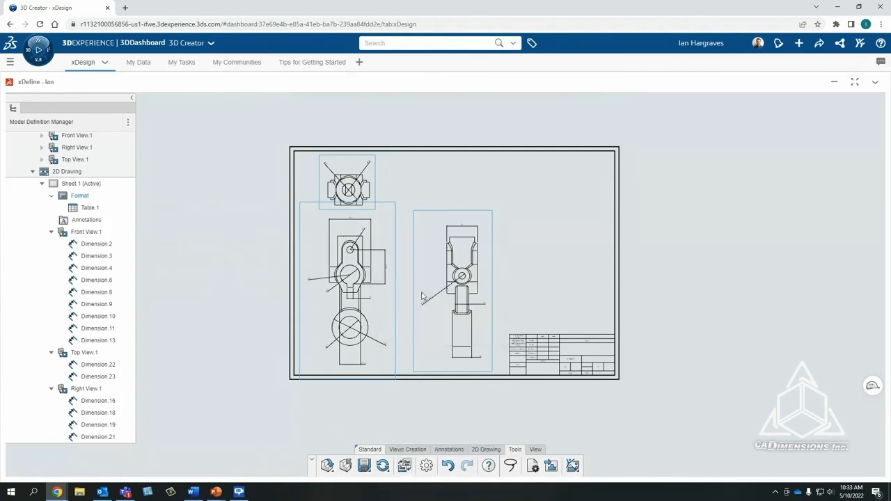